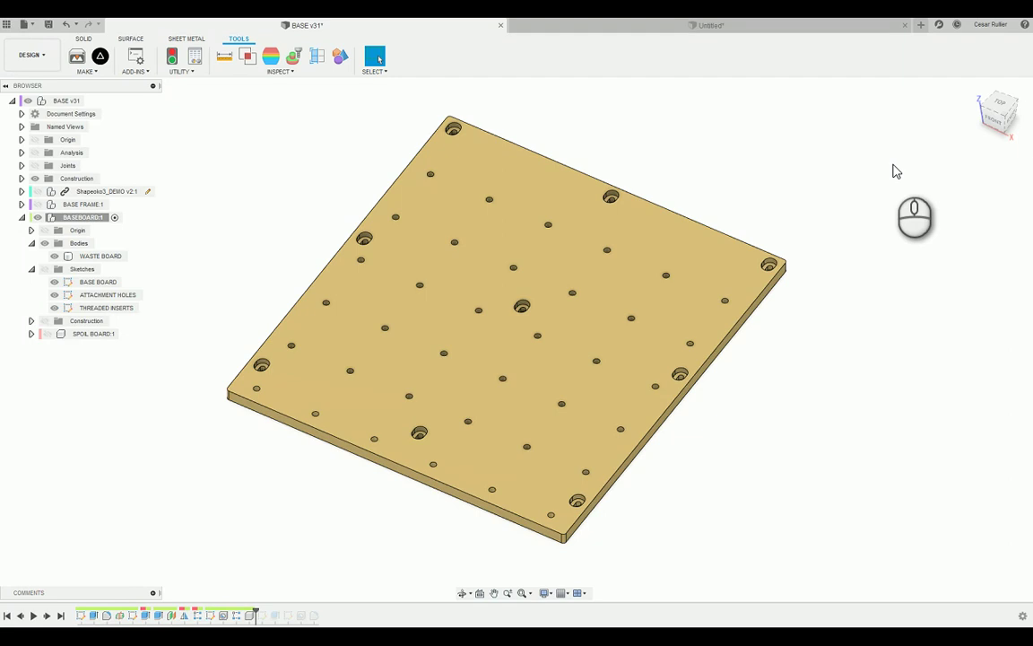
# Examine the hole layout on both the underside and the top face of the waste board.
pyautogui.keyDown('shift'); pyautogui.moveTo(708, 507); pyautogui.dragTo(698, 408, button='middle'); pyautogui.keyUp('shift')
pyautogui.click(676, 364)
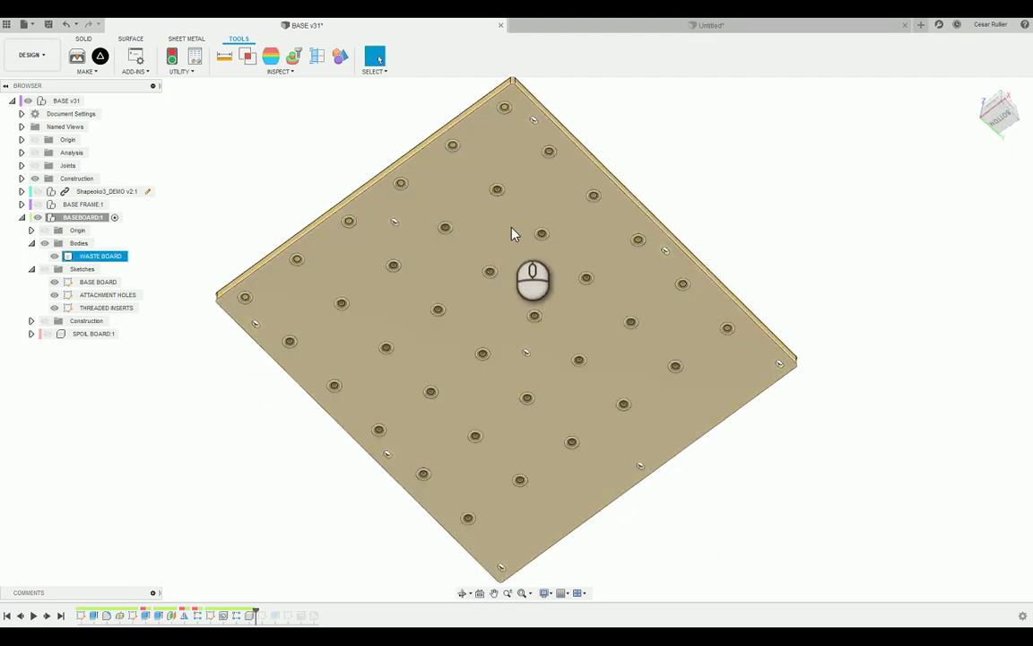
pyautogui.keyDown('shift'); pyautogui.moveTo(509, 249); pyautogui.dragTo(759, 203, button='middle'); pyautogui.keyUp('shift')
pyautogui.click(759, 152)
pyautogui.keyDown('shift'); pyautogui.moveTo(758, 152); pyautogui.dragTo(760, 271, button='middle'); pyautogui.keyUp('shift')
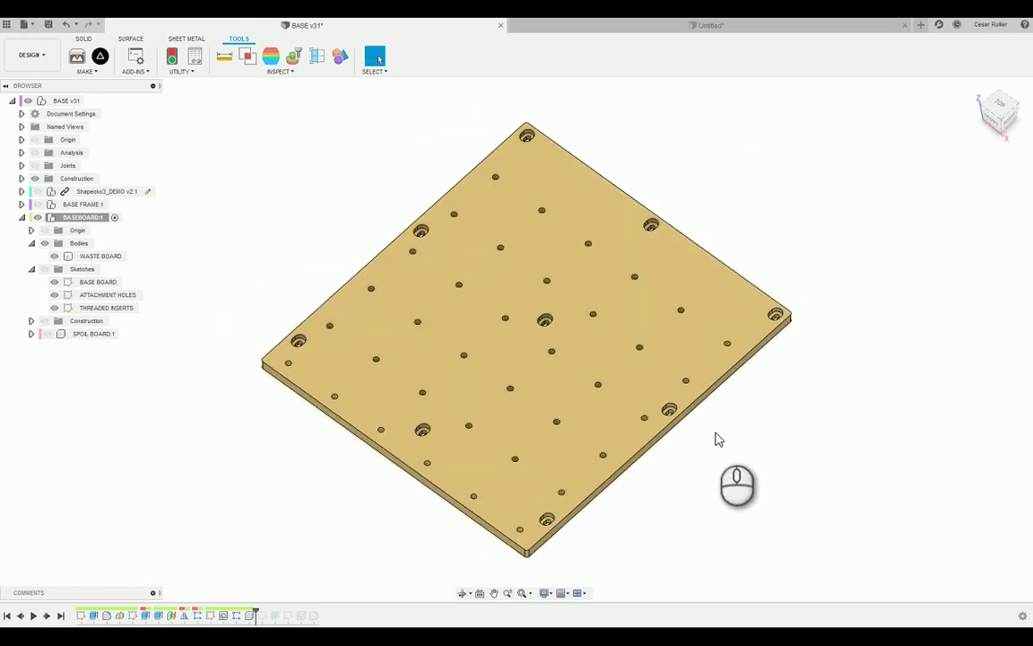
pyautogui.moveTo(732, 473); pyautogui.dragTo(728, 459, button='middle')
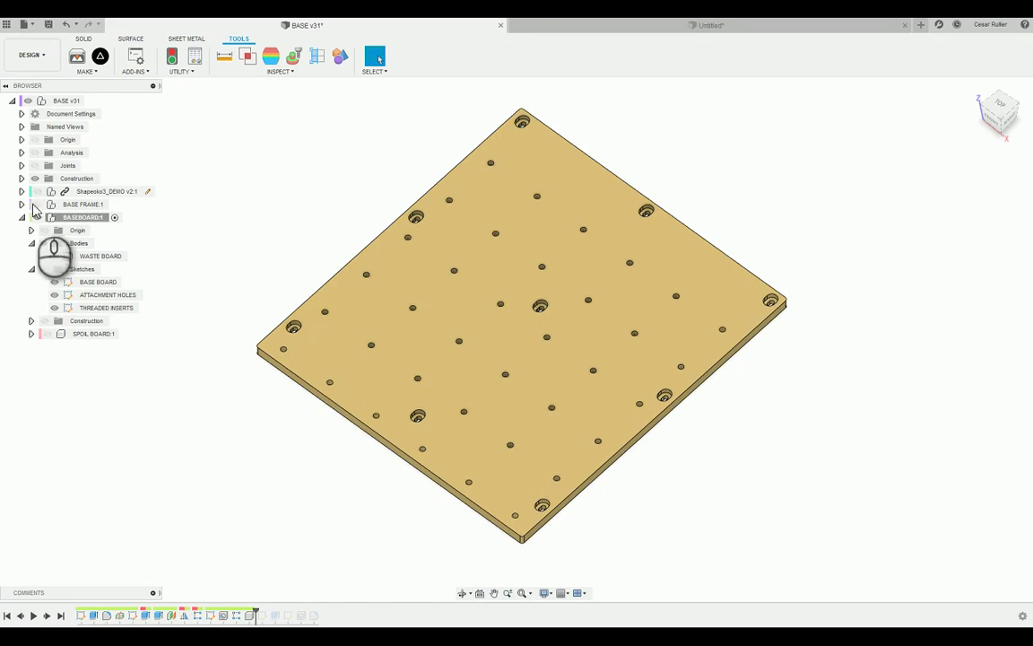
# Show the BASE FRAME component and examine how the baseboard sits on its rails.
pyautogui.click(38, 204)
pyautogui.keyDown('shift'); pyautogui.moveTo(199, 443); pyautogui.dragTo(203, 421, button='middle'); pyautogui.keyUp('shift')
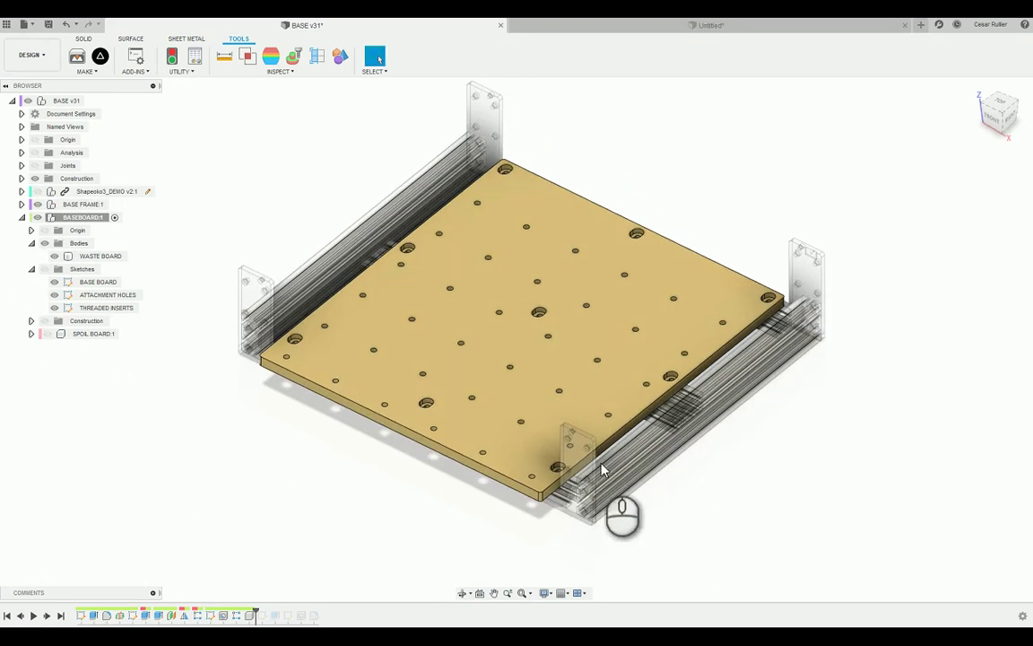
pyautogui.keyDown('shift'); pyautogui.moveTo(712, 470); pyautogui.dragTo(750, 475, button='middle'); pyautogui.keyUp('shift')
pyautogui.keyDown('shift'); pyautogui.moveTo(727, 422); pyautogui.dragTo(691, 449, button='middle'); pyautogui.keyUp('shift')
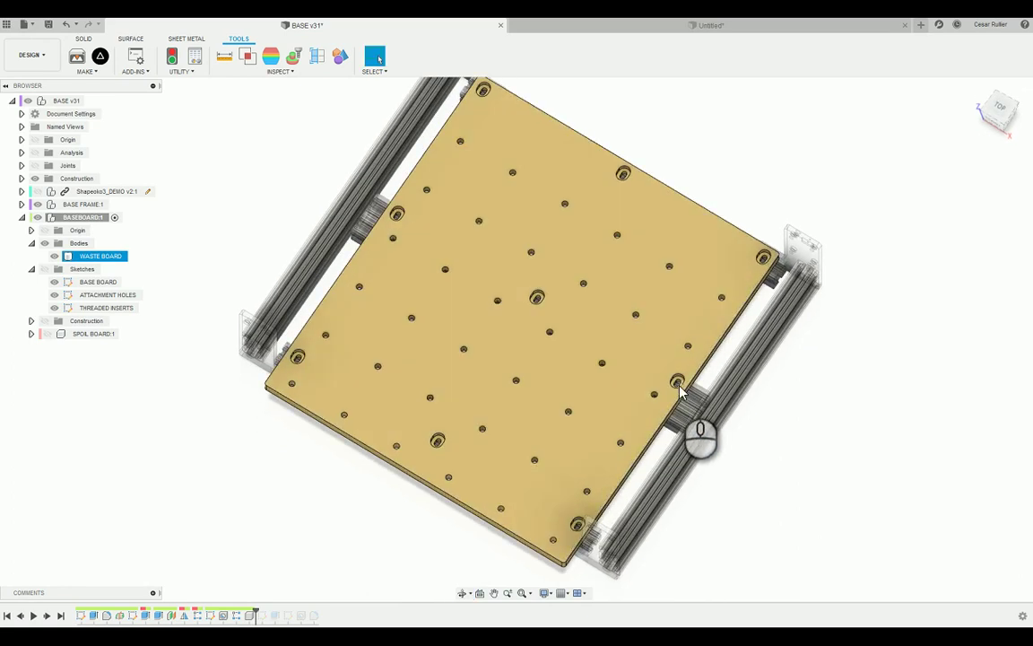
pyautogui.keyDown('shift'); pyautogui.moveTo(614, 556); pyautogui.dragTo(538, 114, button='middle'); pyautogui.keyUp('shift')
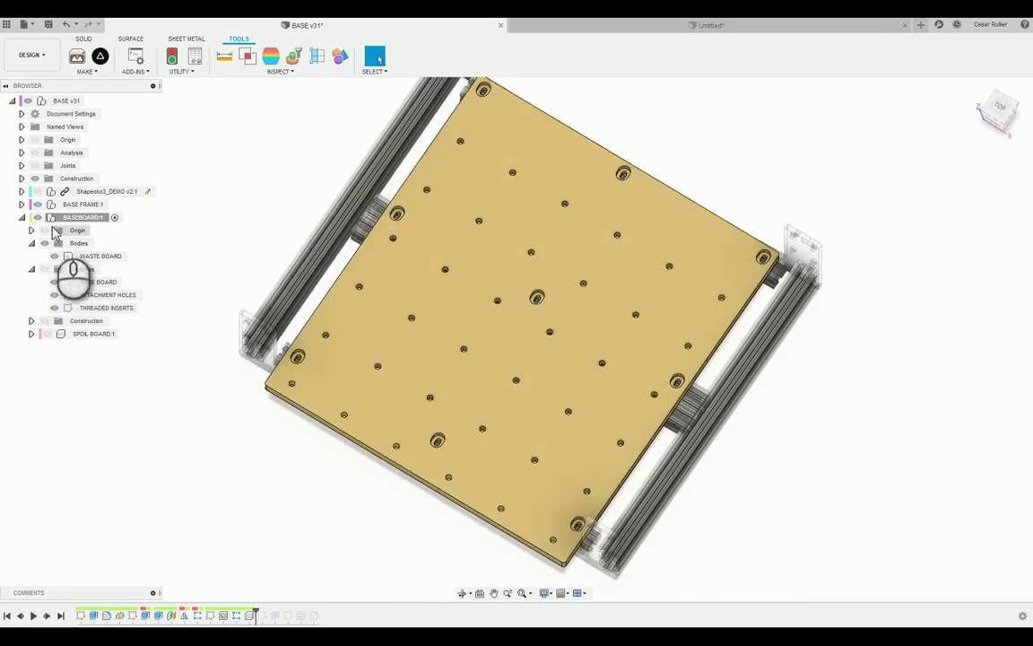
# Hide the BASEBOARD component to examine the side rails and cross members of the bare frame.
pyautogui.click(40, 223)
pyautogui.click(37, 218)
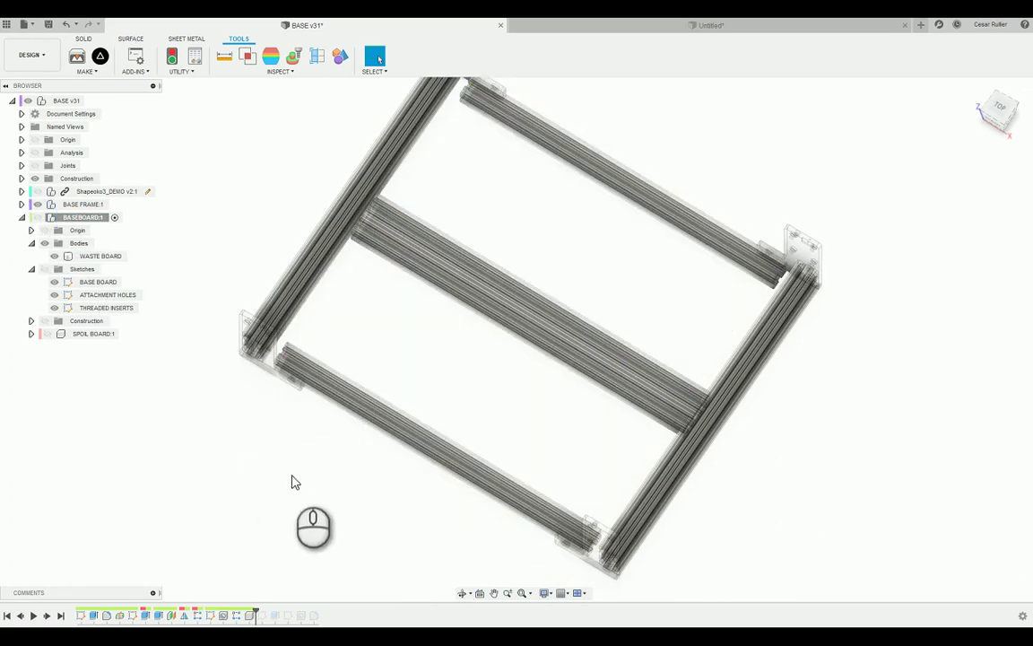
pyautogui.keyDown('shift'); pyautogui.moveTo(295, 475); pyautogui.dragTo(295, 461, button='middle'); pyautogui.keyUp('shift')
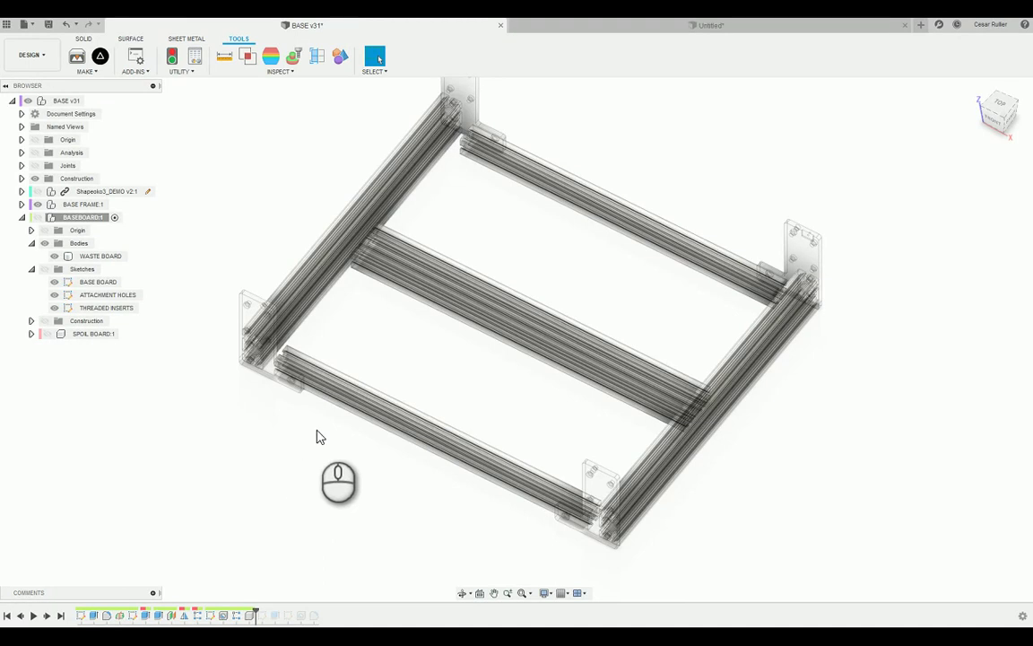
# Show the baseboard again with the base frame hidden and view its top face.
pyautogui.click(37, 221)
pyautogui.click(36, 204)
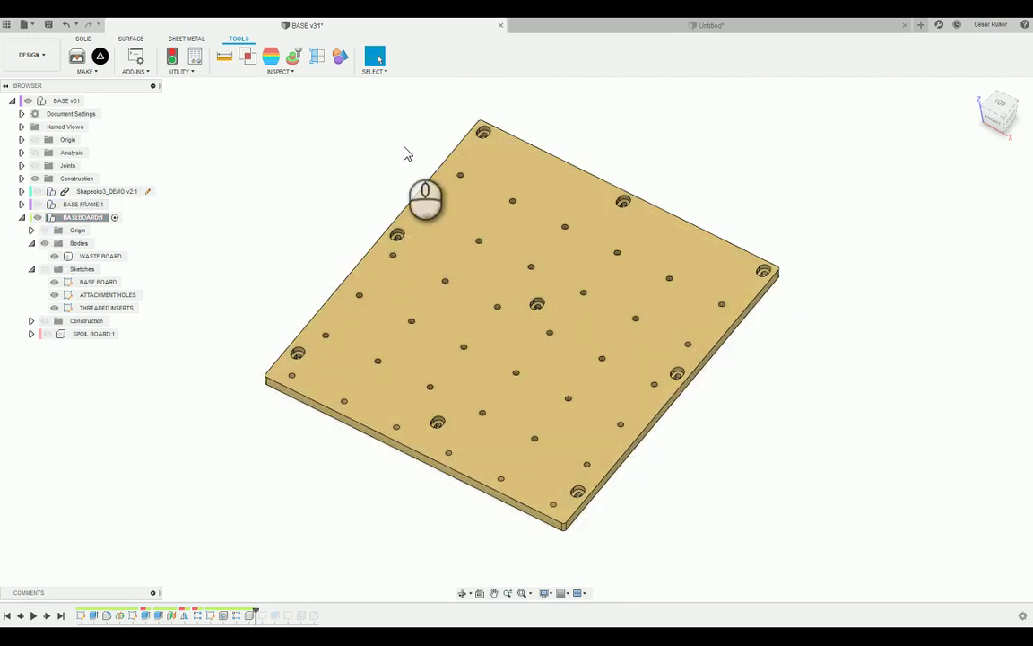
pyautogui.keyDown('shift'); pyautogui.moveTo(316, 441); pyautogui.dragTo(346, 417, button='middle'); pyautogui.keyUp('shift')
pyautogui.click(346, 418)
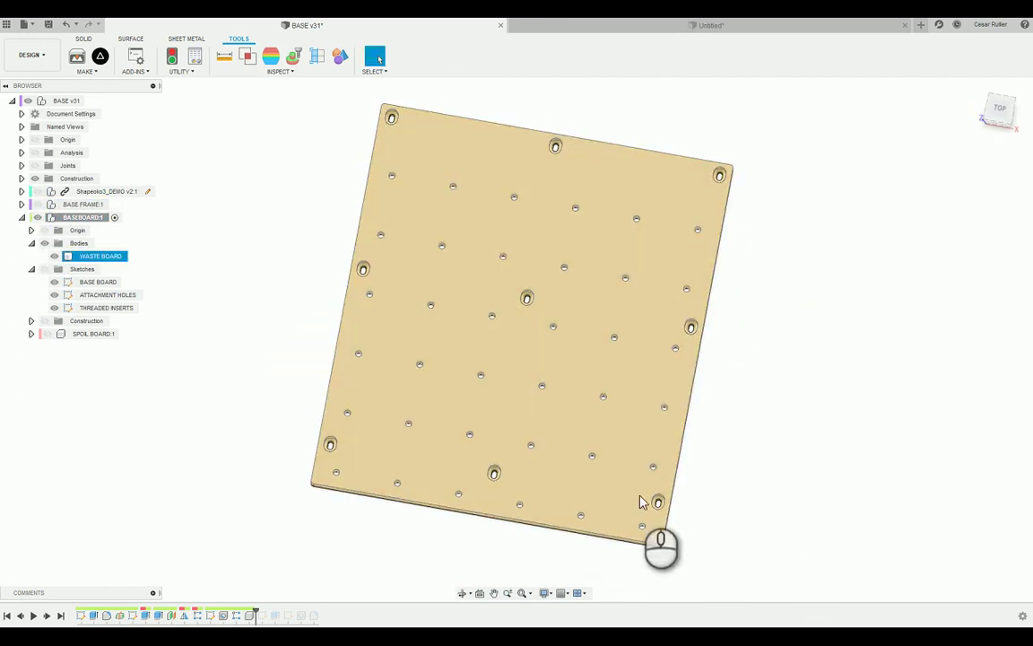
pyautogui.click(737, 505)
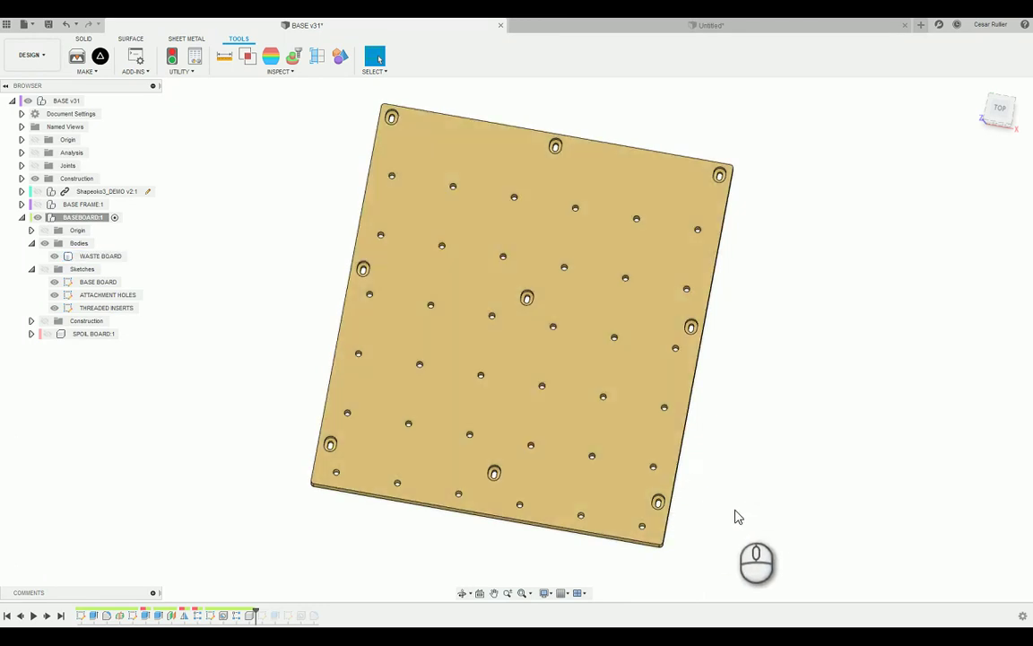
# Examine the stepped threaded-insert holes and the attachment slots from the underside of the waste board.
pyautogui.keyDown('shift'); pyautogui.moveTo(717, 507); pyautogui.dragTo(682, 269, button='middle'); pyautogui.keyUp('shift')
pyautogui.click(630, 489)
pyautogui.click(703, 517)
pyautogui.click(681, 259)
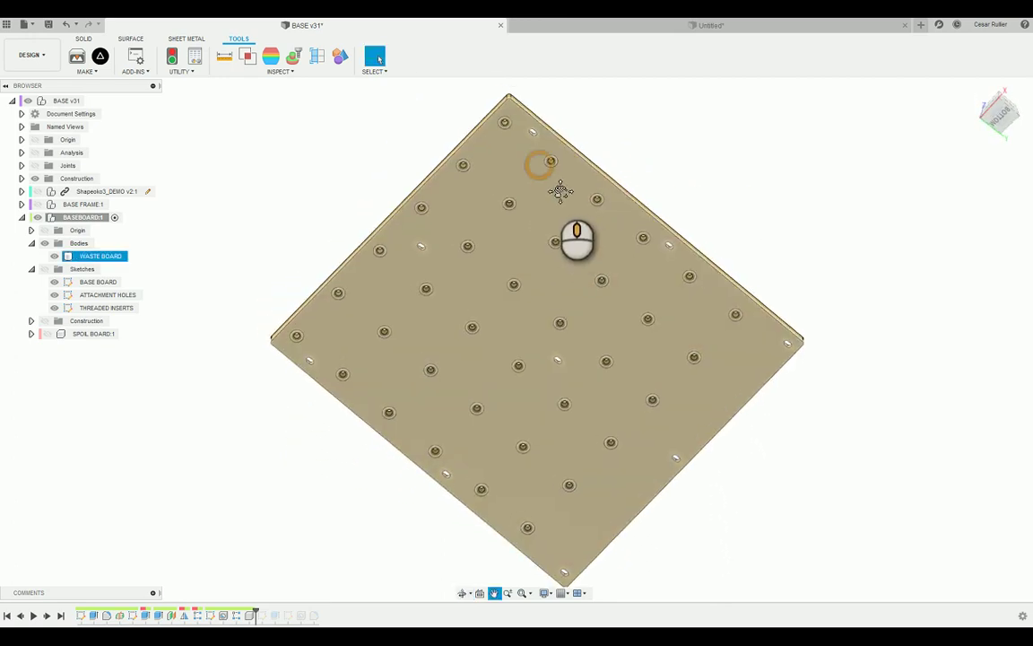
pyautogui.scroll(3, 499, 156)
pyautogui.scroll(2, 502, 153)
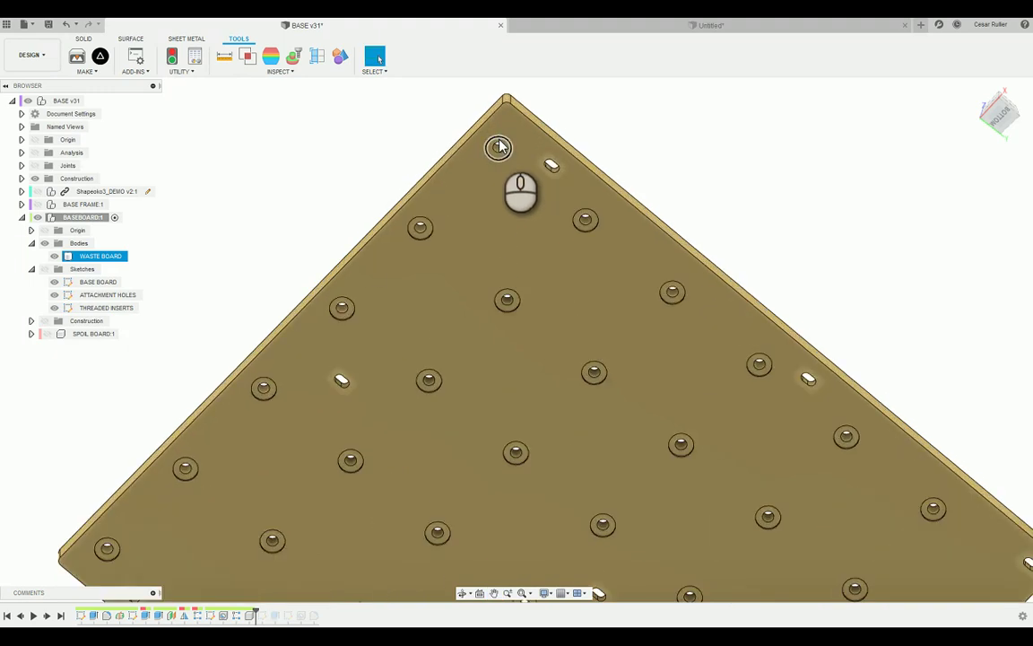
pyautogui.scroll(-6, 549, 166)
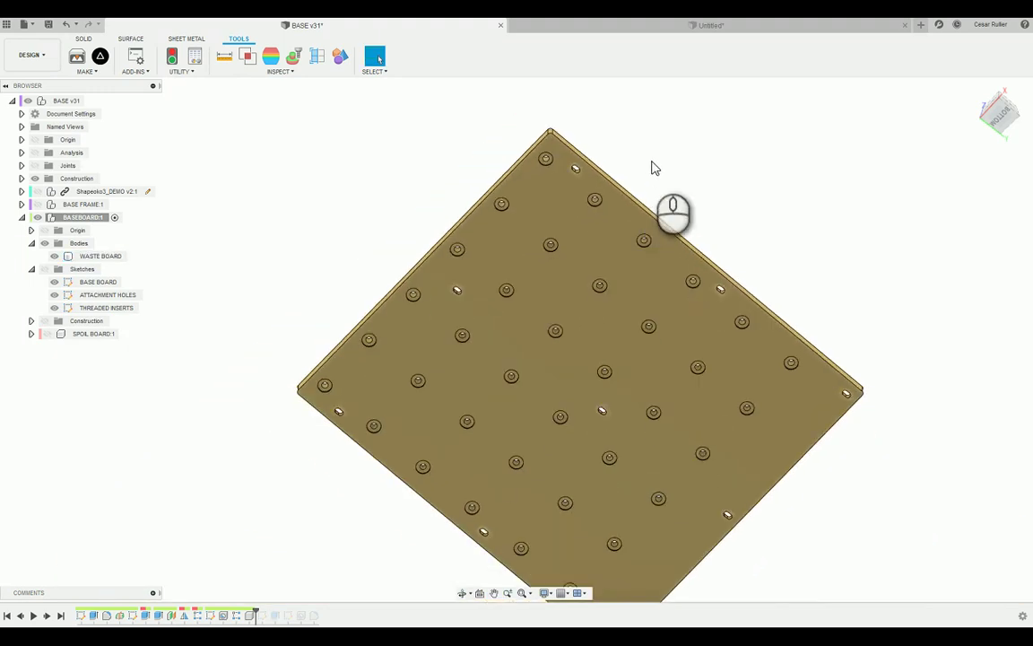
pyautogui.moveTo(649, 155)
pyautogui.keyDown('shift'); pyautogui.mouseDown(button='middle')
pyautogui.moveTo(650, 191)
pyautogui.moveTo(653, 169)
pyautogui.mouseUp(button='middle'); pyautogui.keyUp('shift')
pyautogui.click(622, 261)
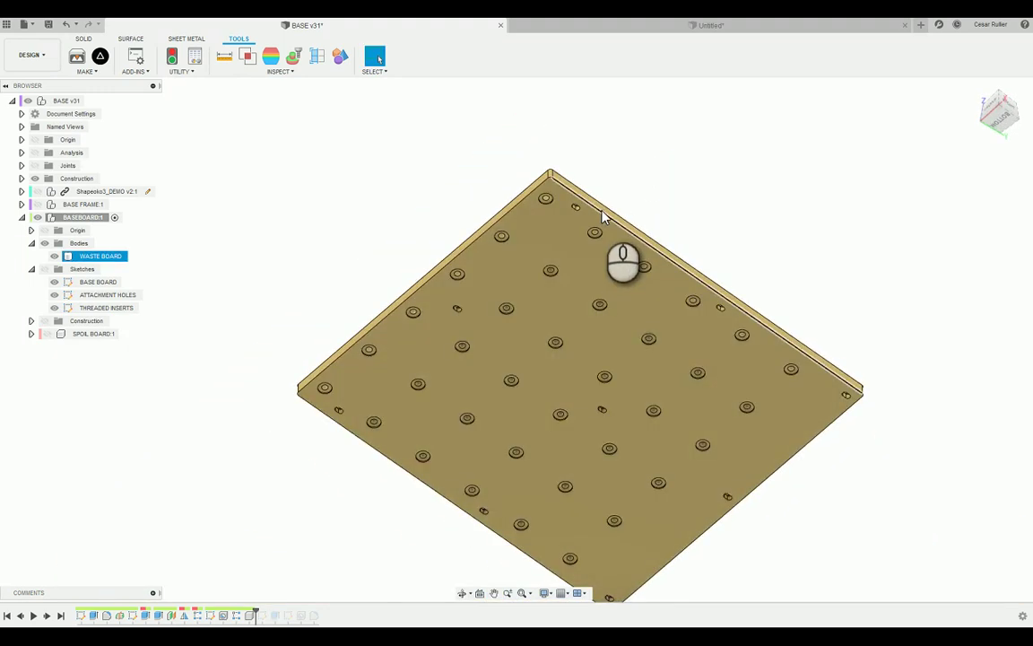
pyautogui.keyDown('shift'); pyautogui.moveTo(606, 217); pyautogui.dragTo(609, 295, button='middle'); pyautogui.keyUp('shift')
# Examine the counterbored attachment holes and the grid of insert holes on the board's top face.
pyautogui.moveTo(593, 370); pyautogui.dragTo(705, 487, button='middle')
pyautogui.scroll(5, 634, 553)
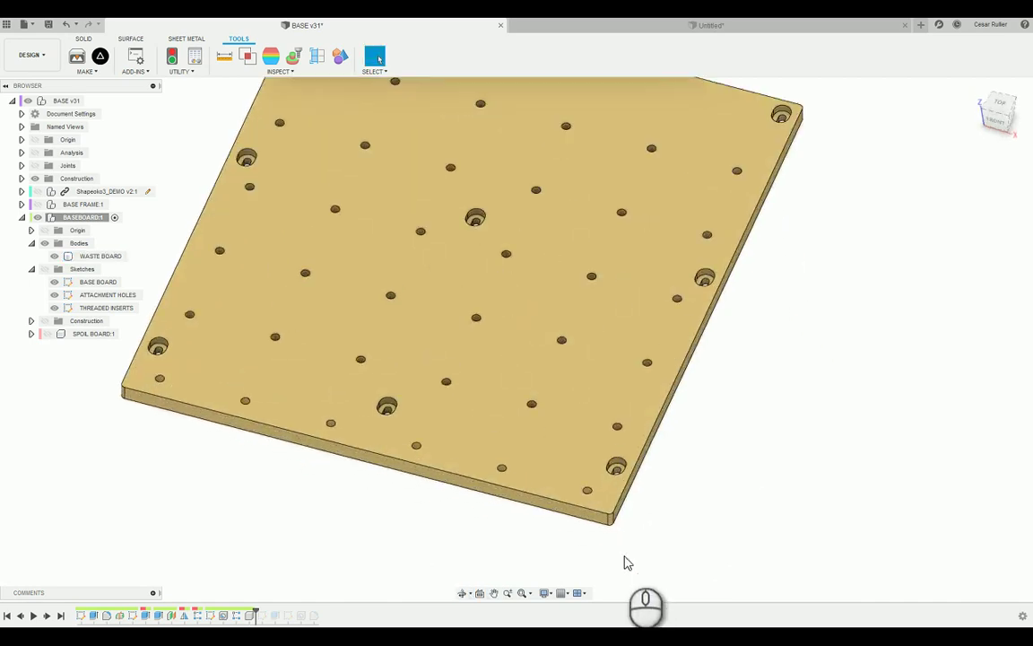
pyautogui.keyDown('shift'); pyautogui.moveTo(779, 399); pyautogui.dragTo(827, 434, button='middle'); pyautogui.keyUp('shift')
pyautogui.click(465, 416)
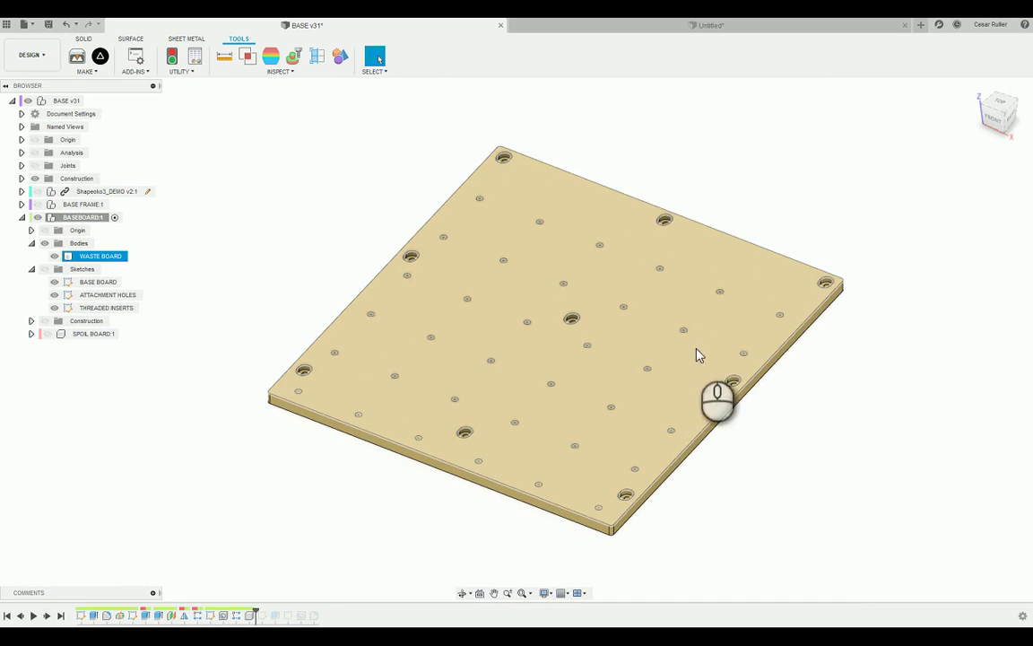
pyautogui.click(532, 138)
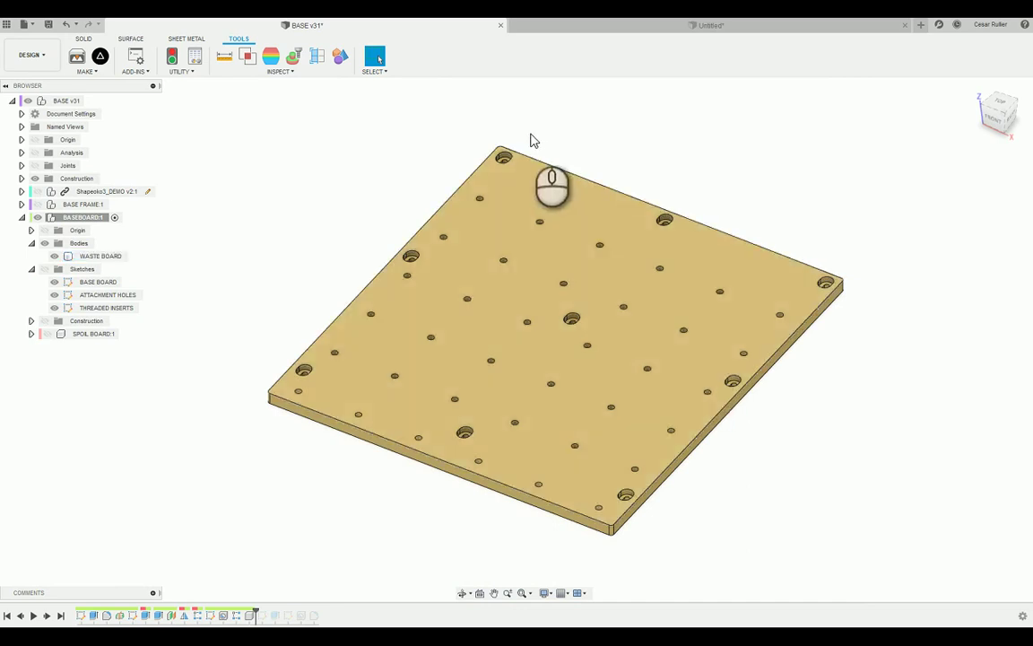
pyautogui.click(445, 478)
pyautogui.keyDown('shift'); pyautogui.moveTo(717, 299); pyautogui.dragTo(751, 421, button='middle'); pyautogui.keyUp('shift')
pyautogui.click(752, 421)
pyautogui.moveTo(786, 460); pyautogui.dragTo(761, 432, button='middle')
pyautogui.keyDown('shift'); pyautogui.moveTo(713, 526); pyautogui.dragTo(705, 513, button='middle'); pyautogui.keyUp('shift')
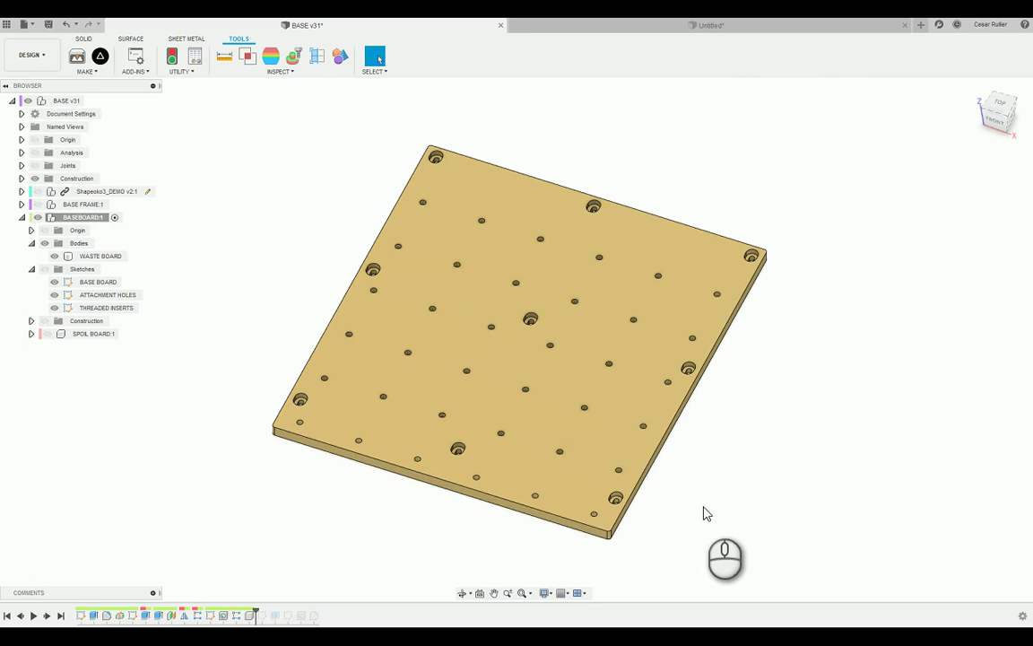
pyautogui.click(370, 367)
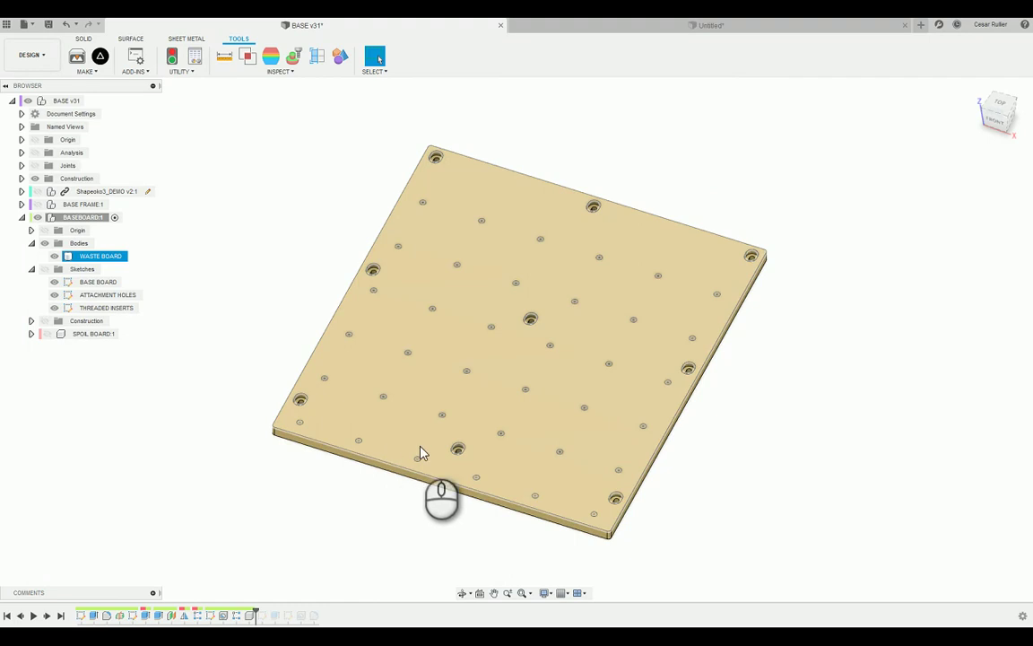
pyautogui.moveTo(431, 433)
pyautogui.keyDown('shift'); pyautogui.mouseDown(button='middle')
pyautogui.moveTo(441, 415)
pyautogui.moveTo(430, 413)
pyautogui.moveTo(449, 421)
pyautogui.mouseUp(button='middle'); pyautogui.keyUp('shift')
pyautogui.click(722, 504)
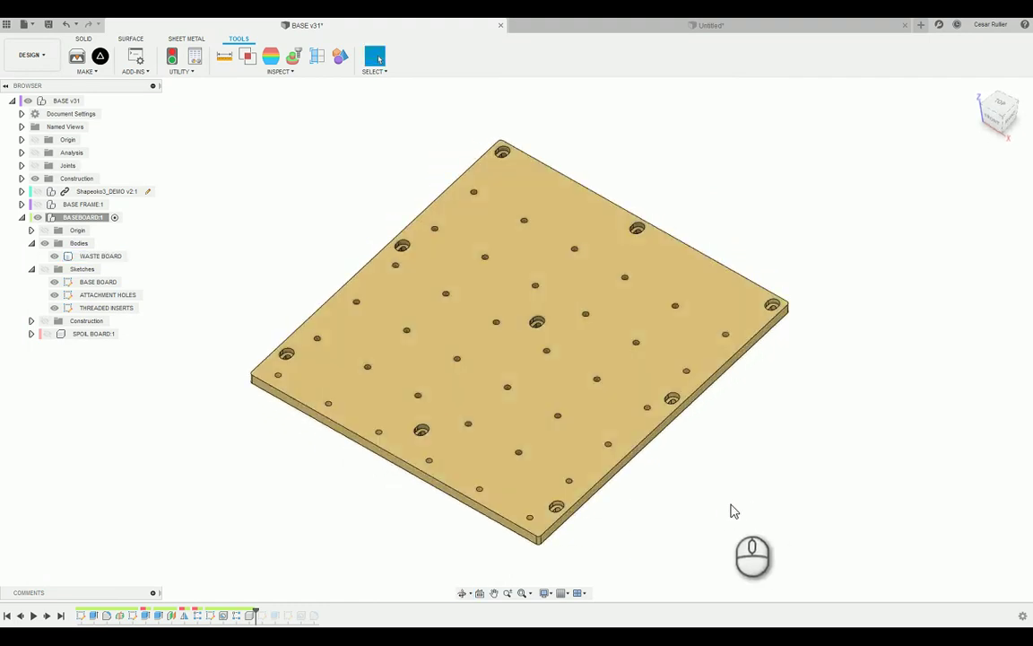
pyautogui.moveTo(728, 505); pyautogui.dragTo(719, 500, button='middle')
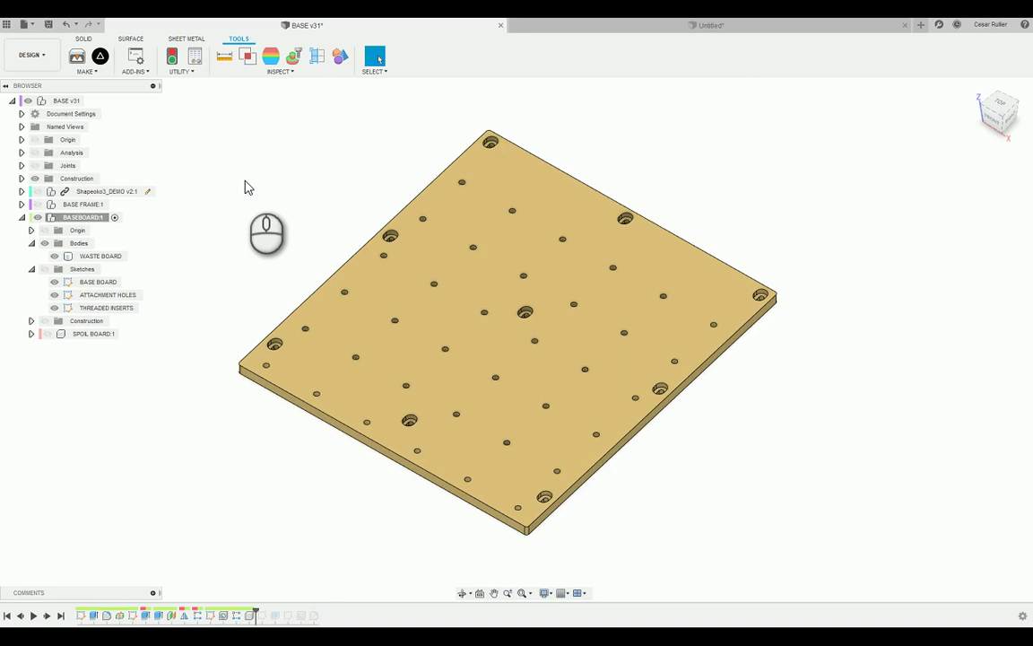
pyautogui.click(248, 380)
pyautogui.click(263, 611)
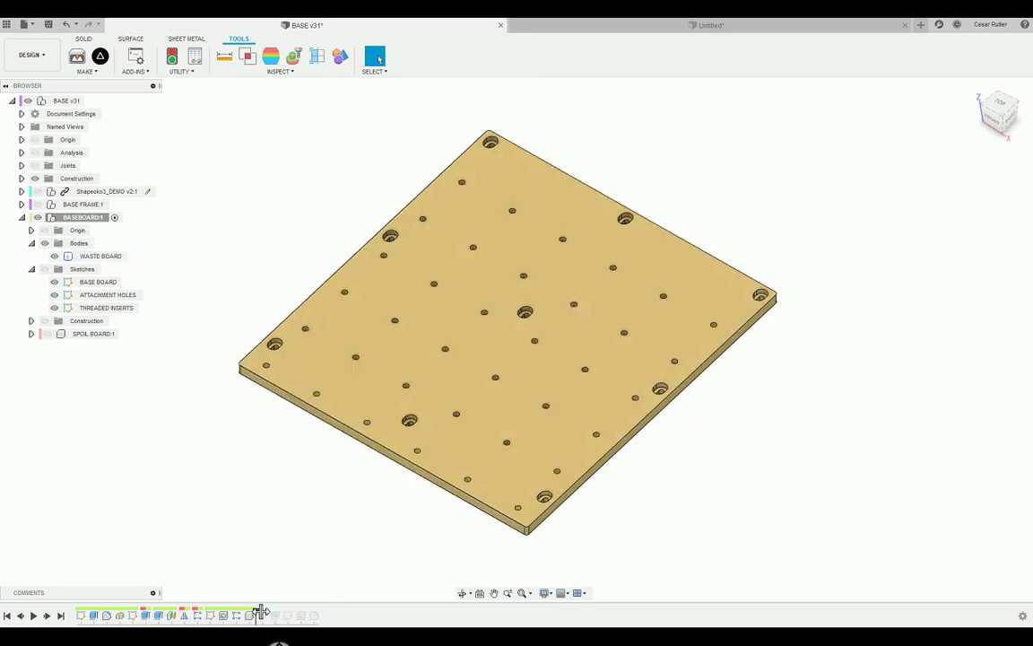
# Show the baseboard's sketches and bring the attachment slot at the front corner into close view.
pyautogui.click(45, 269)
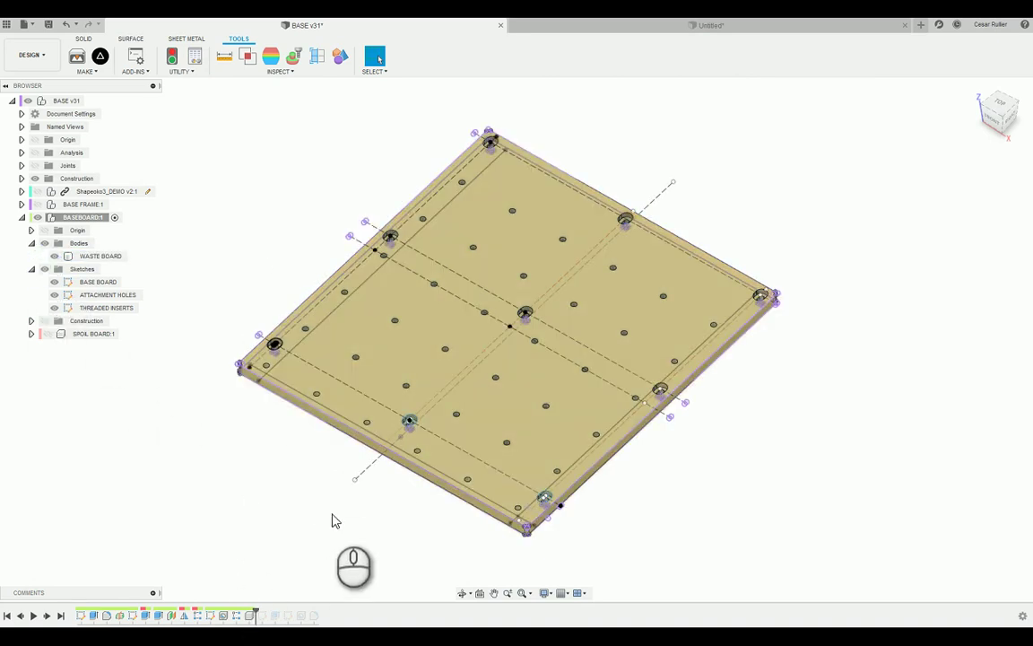
pyautogui.keyDown('shift'); pyautogui.moveTo(334, 519); pyautogui.dragTo(339, 501, button='middle'); pyautogui.keyUp('shift')
pyautogui.scroll(4, 263, 406)
pyautogui.keyDown('shift'); pyautogui.moveTo(263, 406); pyautogui.dragTo(577, 515, button='middle'); pyautogui.keyUp('shift')
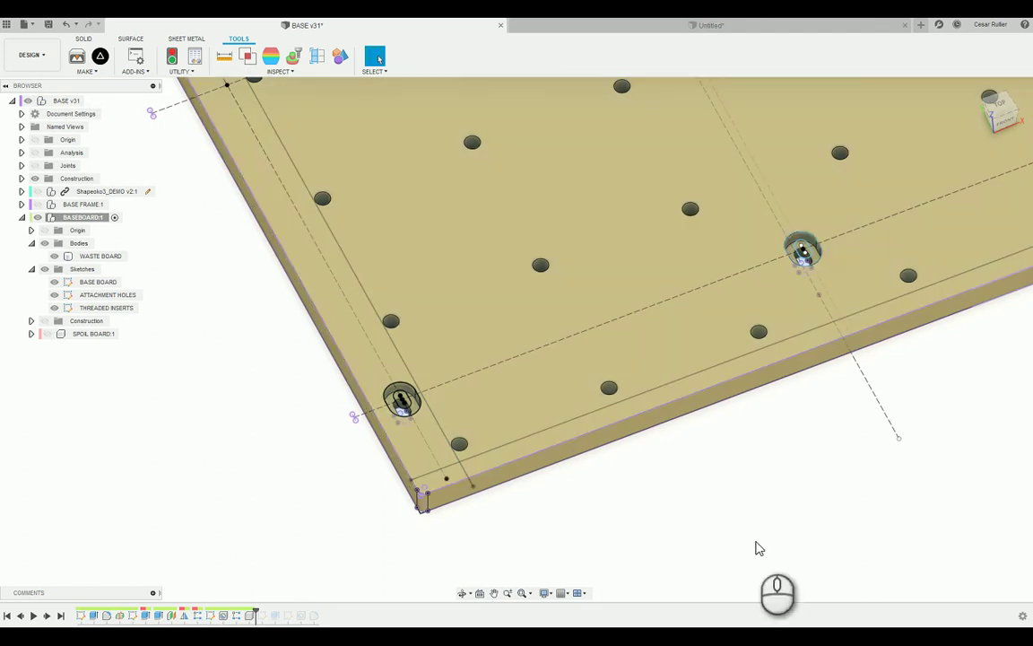
pyautogui.moveTo(624, 475); pyautogui.dragTo(623, 510, button='middle')
pyautogui.scroll(5, 416, 524)
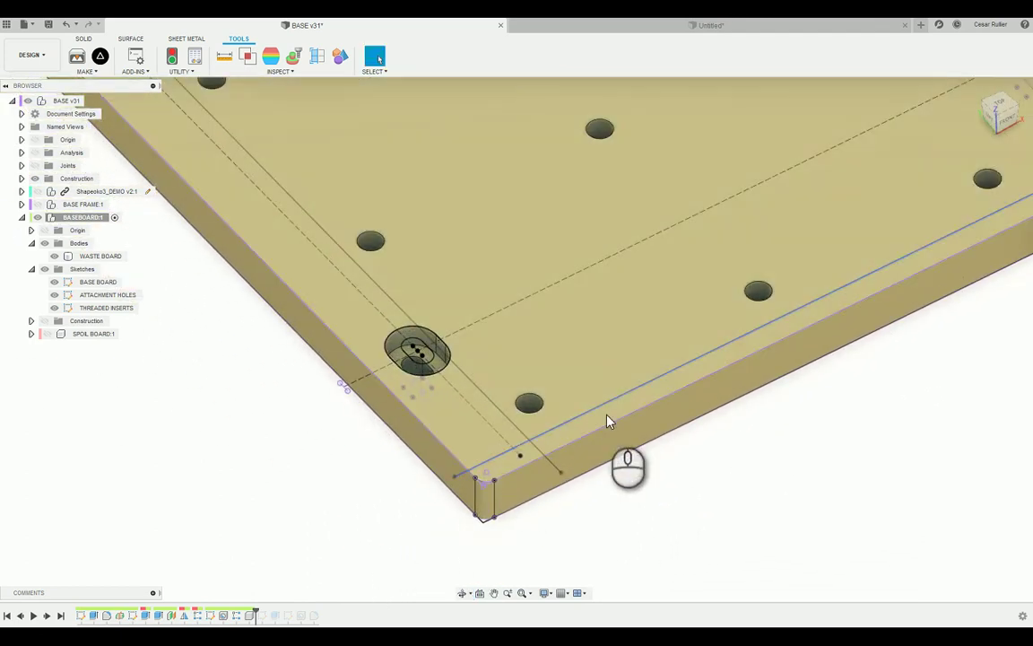
# Examine the corner slot's profiles in the ATTACHMENT HOLES sketch and the two extrude features that cut the slot.
pyautogui.click(536, 339)
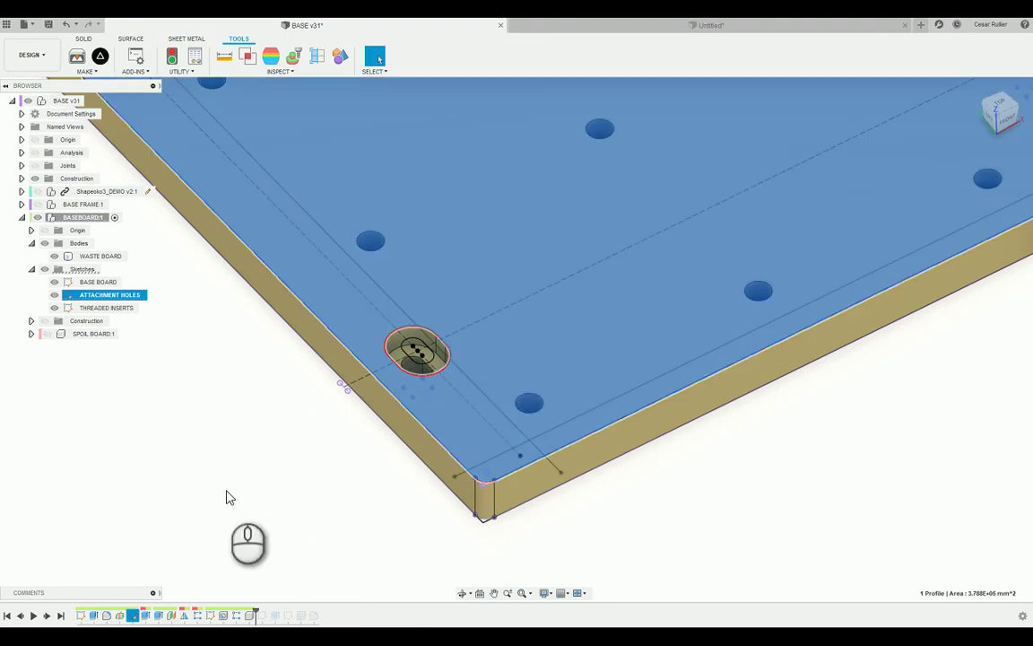
pyautogui.scroll(5, 269, 481)
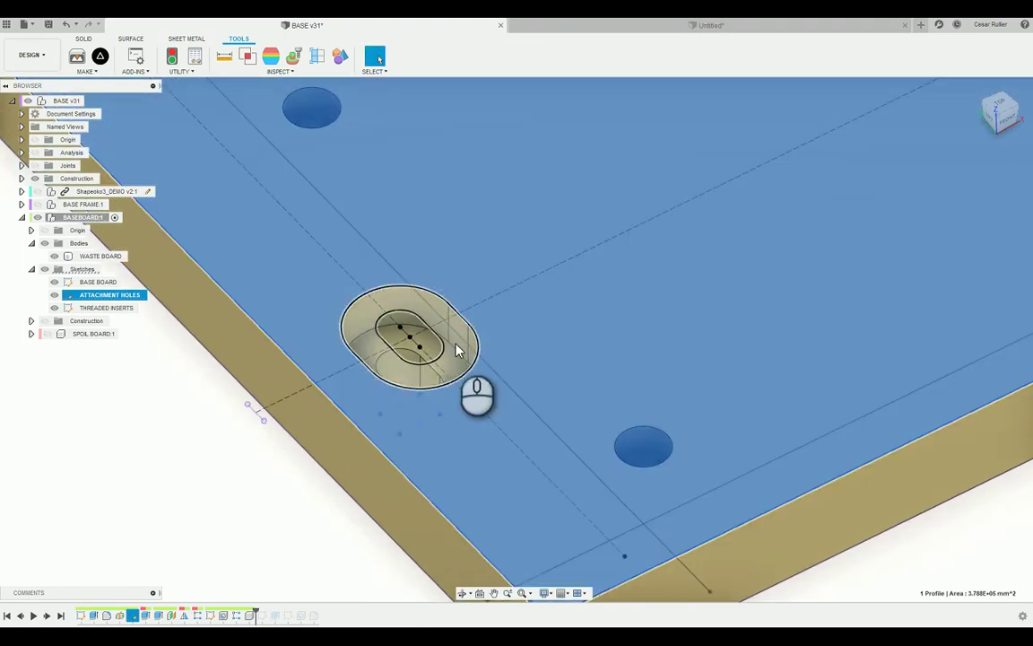
pyautogui.click(391, 332)
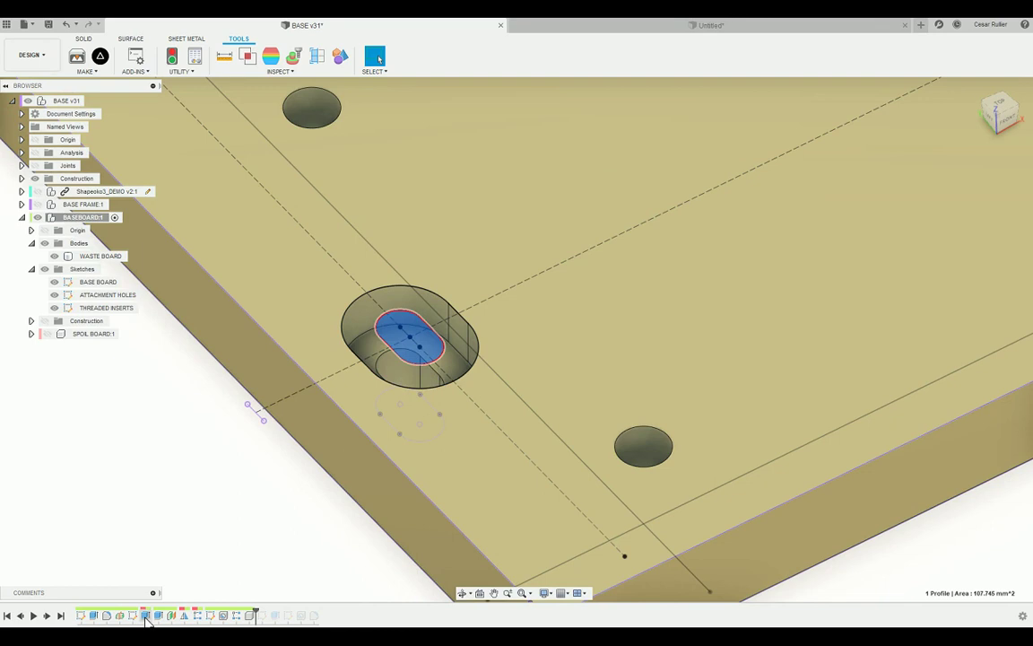
pyautogui.click(145, 616)
pyautogui.moveTo(261, 561)
pyautogui.keyDown('shift'); pyautogui.mouseDown(button='middle')
pyautogui.moveTo(272, 502)
pyautogui.moveTo(265, 554)
pyautogui.mouseUp(button='middle'); pyautogui.keyUp('shift')
pyautogui.click(157, 615)
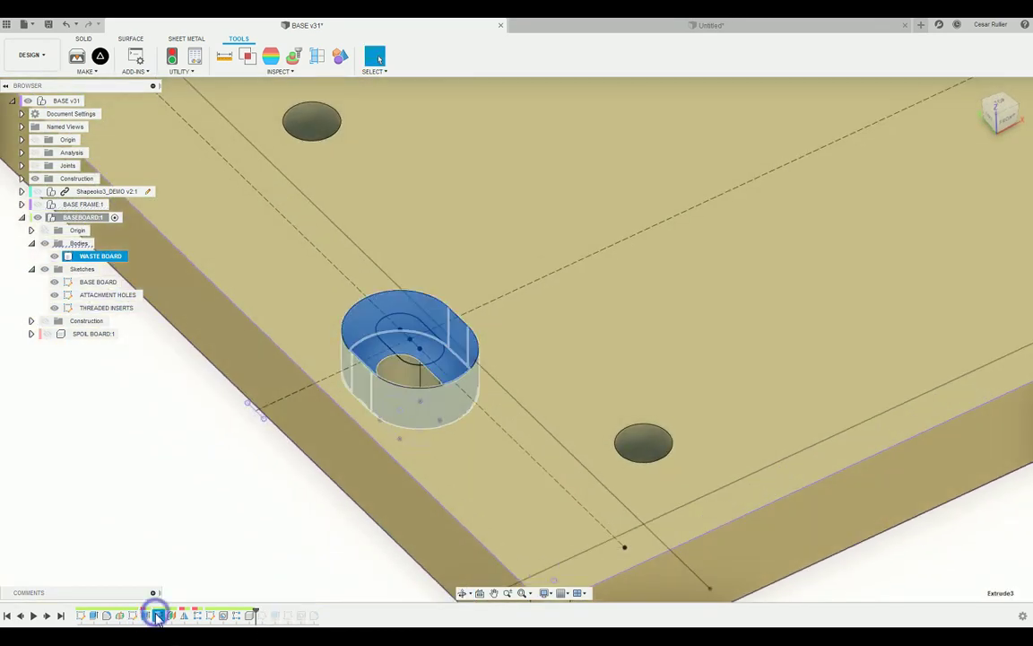
pyautogui.keyDown('shift'); pyautogui.moveTo(467, 376); pyautogui.dragTo(249, 535, button='middle'); pyautogui.keyUp('shift')
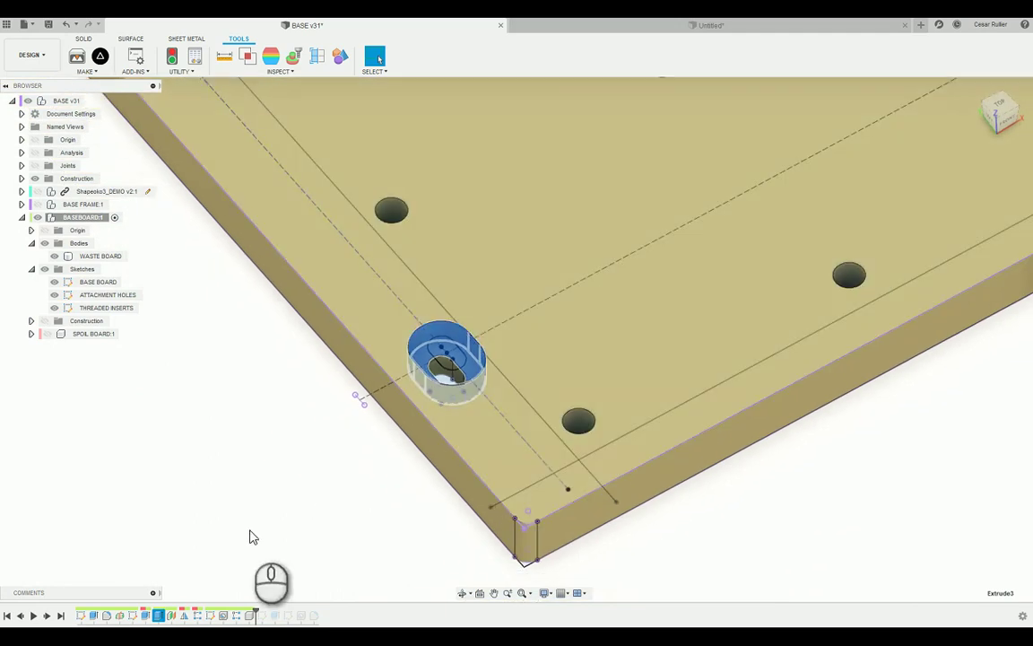
# Examine the pattern of the attachment slots and the threaded-insert holes with their sketch lines on the board's underside.
pyautogui.click(197, 615)
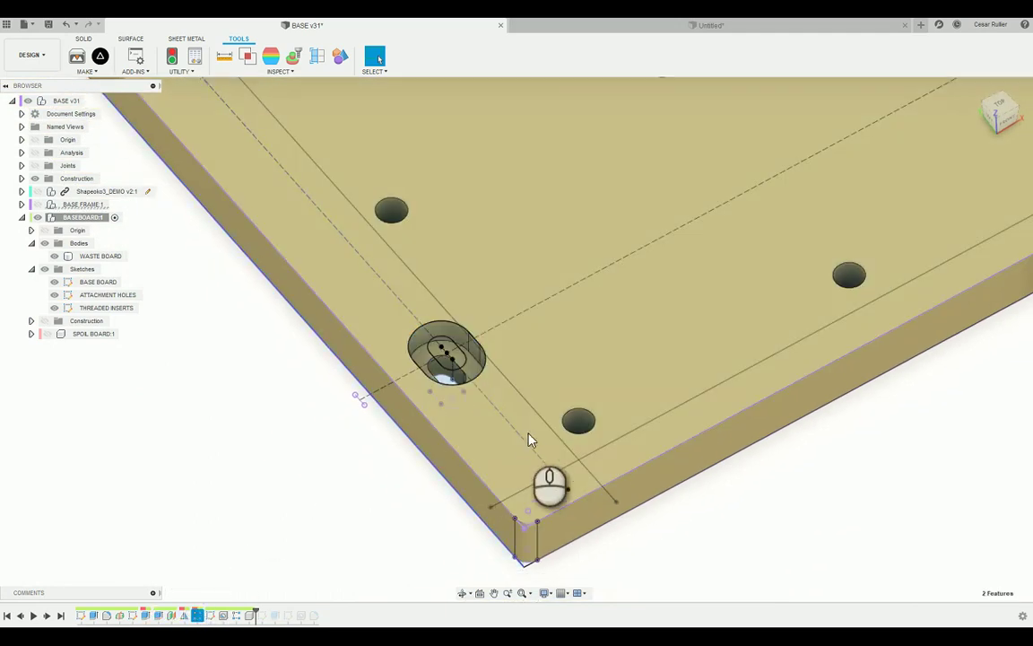
pyautogui.keyDown('shift'); pyautogui.moveTo(400, 576); pyautogui.dragTo(589, 399, button='middle'); pyautogui.keyUp('shift')
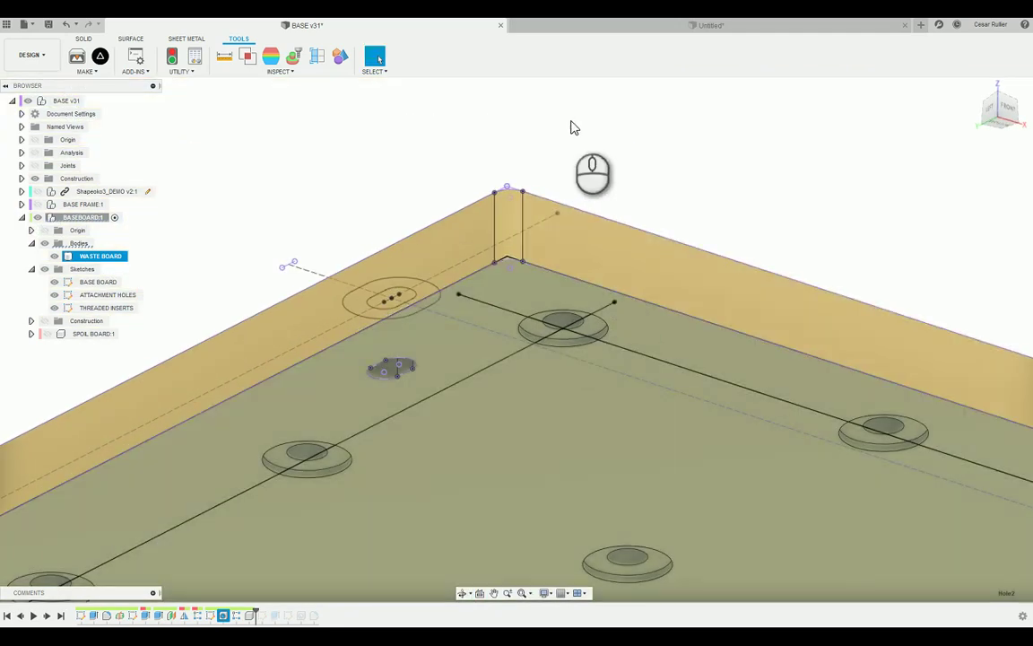
pyautogui.scroll(-2, 574, 128)
pyautogui.moveTo(599, 157); pyautogui.dragTo(515, 127, button='middle')
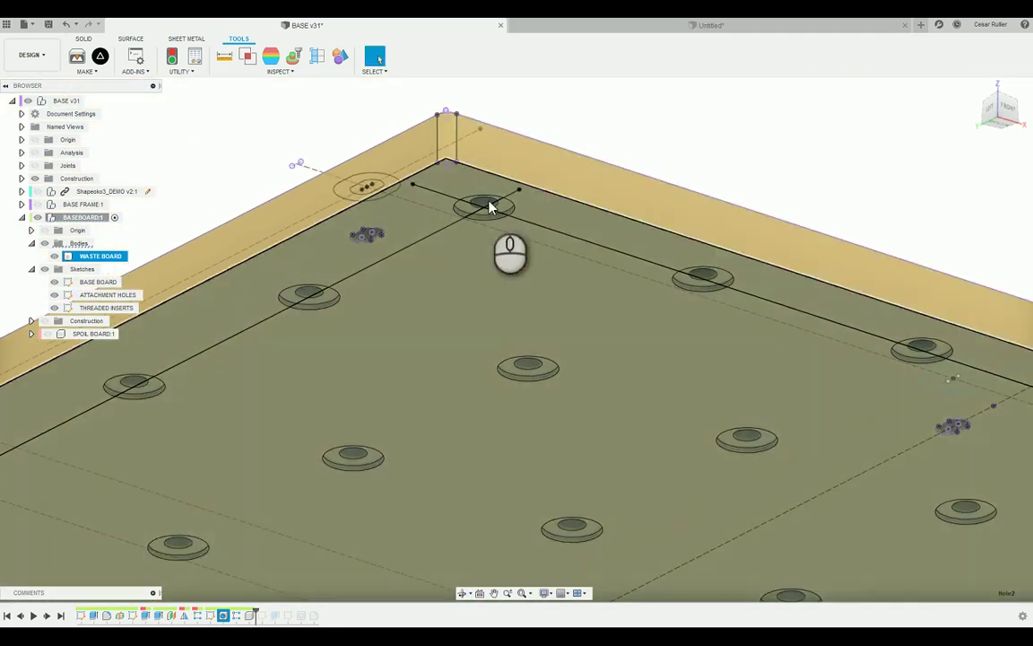
pyautogui.scroll(-4, 730, 226)
pyautogui.keyDown('shift'); pyautogui.moveTo(700, 169); pyautogui.dragTo(555, 414, button='middle'); pyautogui.keyUp('shift')
pyautogui.scroll(-3, 555, 413)
pyautogui.scroll(4, 485, 449)
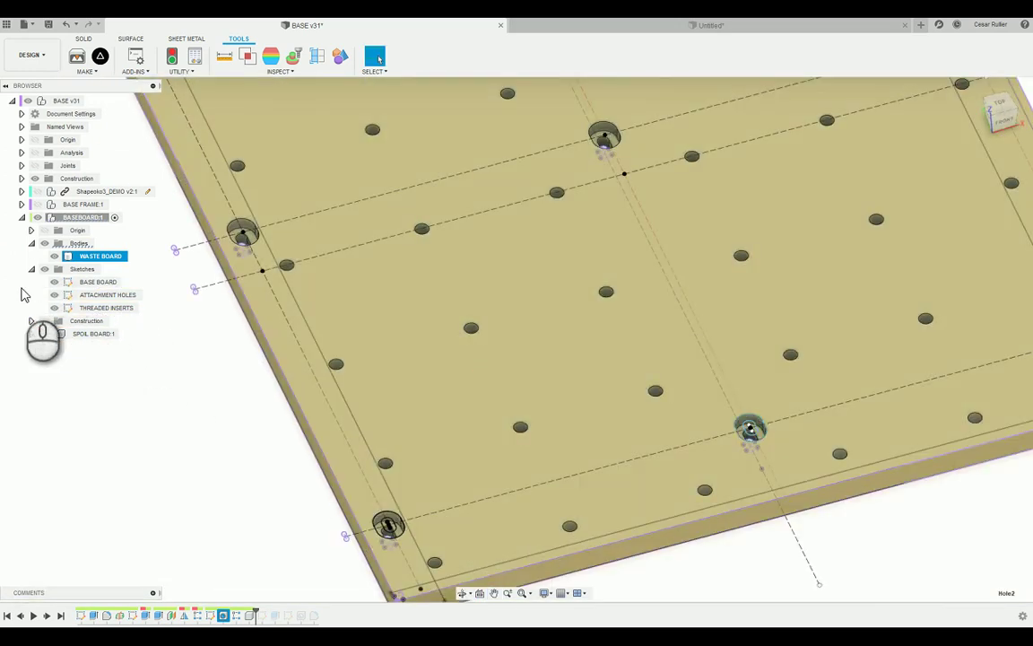
# Hide the baseboard's sketches and bring the entire waste board into view from above.
pyautogui.scroll(-3, 524, 429)
pyautogui.keyDown('shift'); pyautogui.moveTo(524, 428); pyautogui.dragTo(666, 530, button='middle'); pyautogui.keyUp('shift')
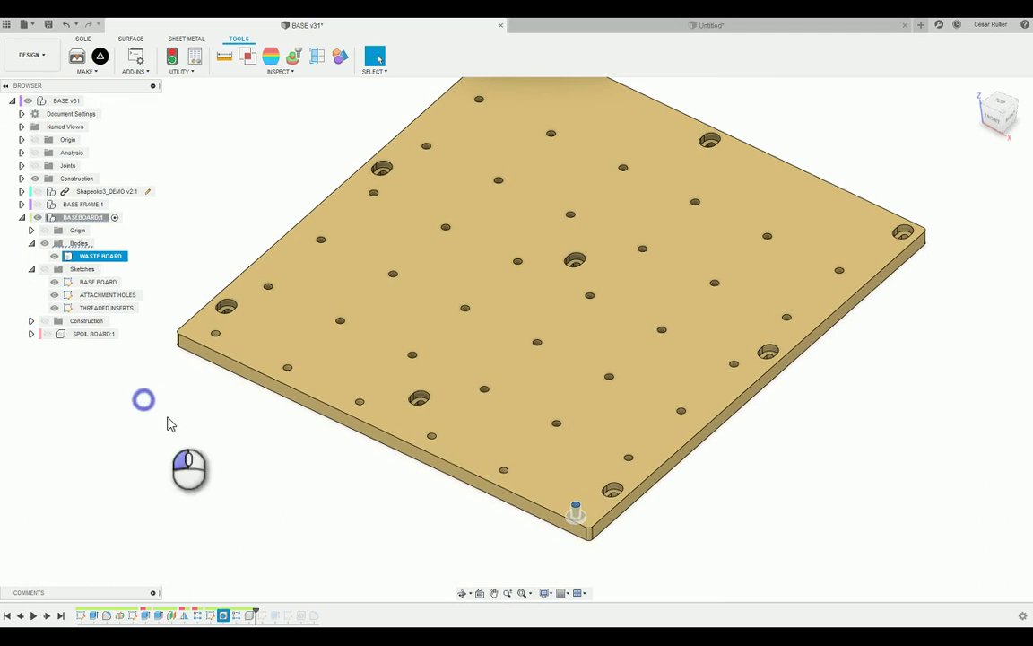
pyautogui.click(144, 400)
pyautogui.keyDown('shift'); pyautogui.moveTo(296, 541); pyautogui.dragTo(308, 516, button='middle'); pyautogui.keyUp('shift')
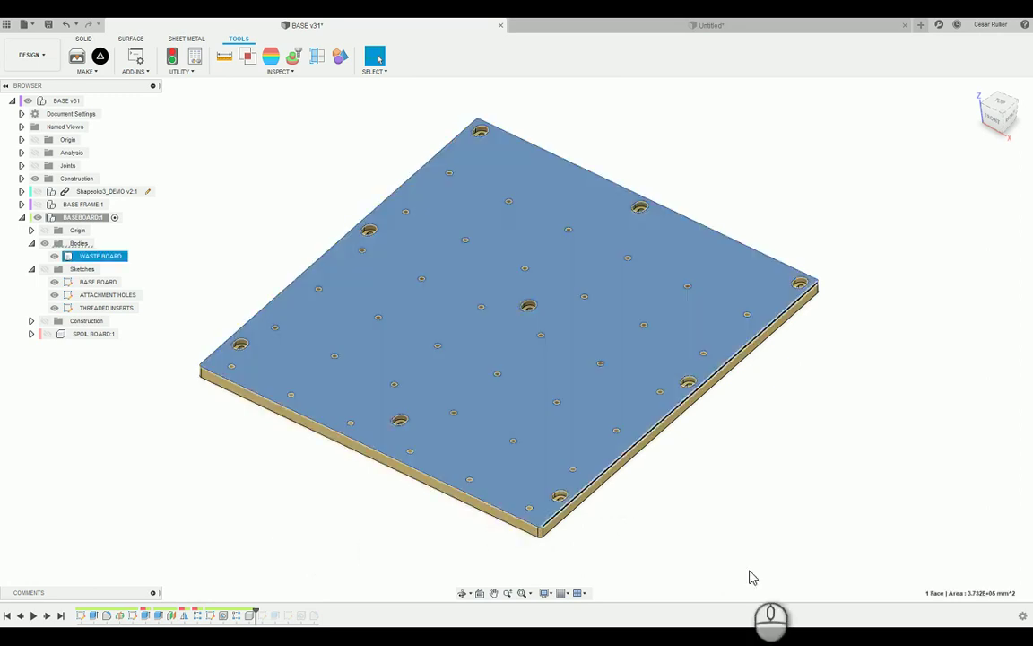
# Examine the waste board's top face as a single selectable face, including the attachment slot at the front corner.
pyautogui.click(594, 443)
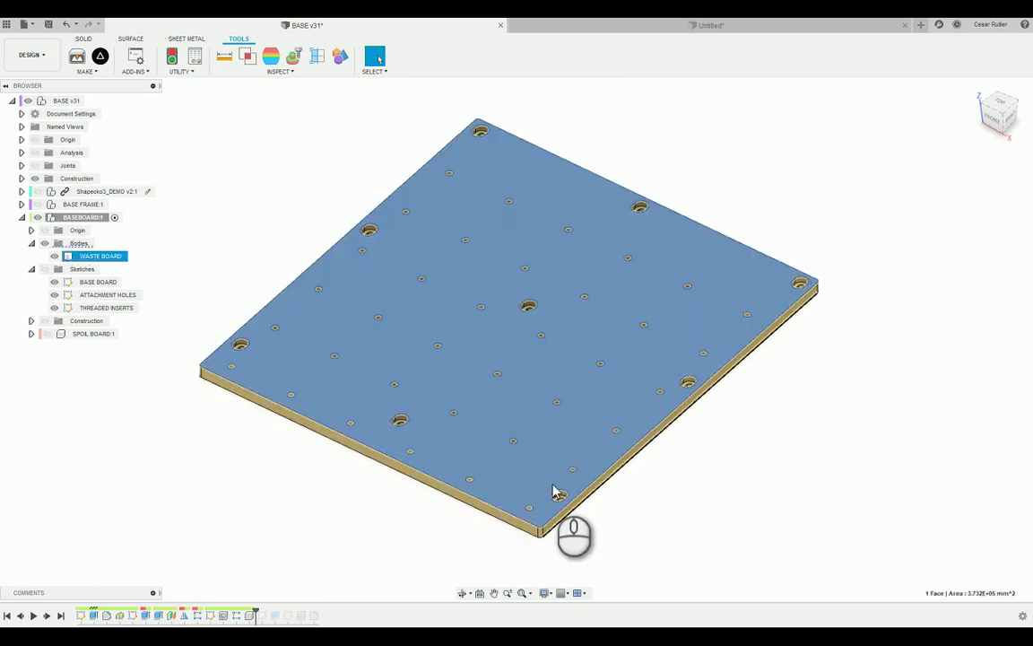
pyautogui.click(565, 534)
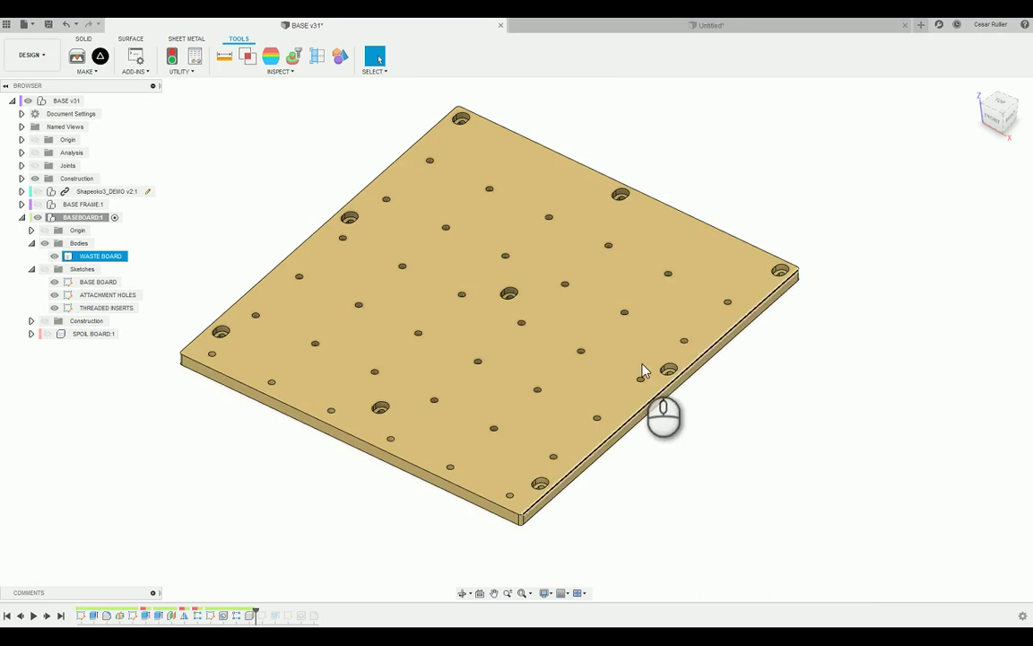
pyautogui.click(496, 309)
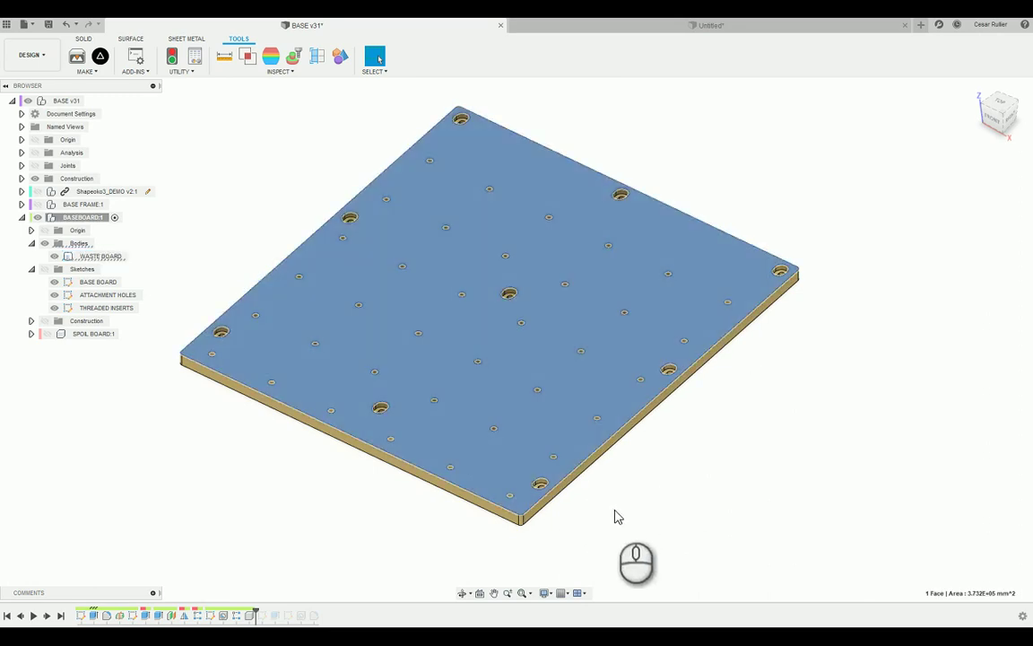
pyautogui.scroll(6, 538, 484)
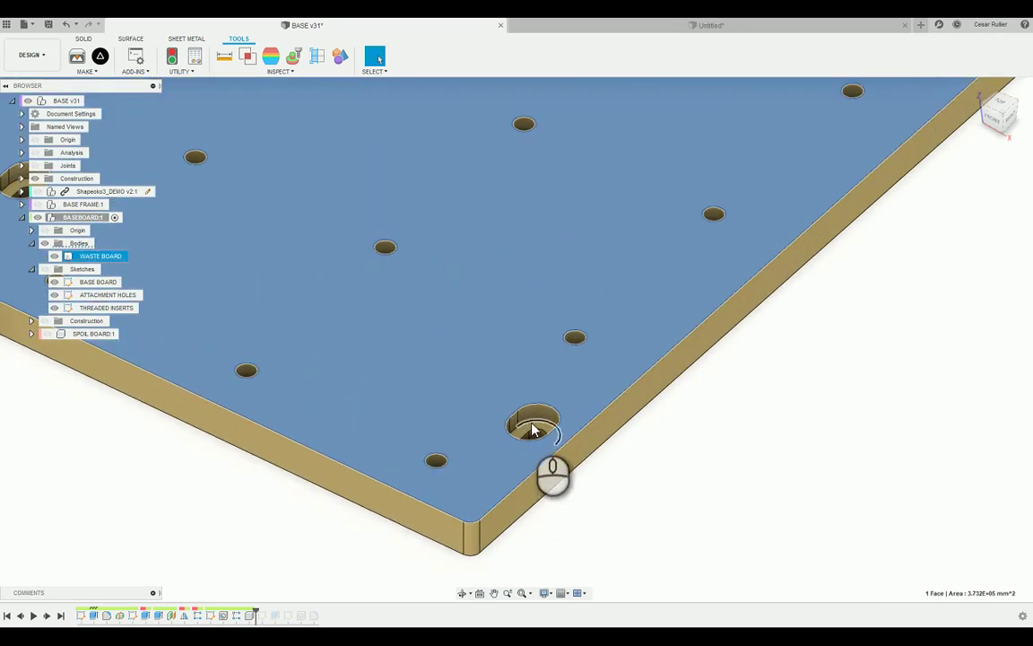
pyautogui.moveTo(539, 427)
pyautogui.keyDown('shift'); pyautogui.mouseDown(button='middle')
pyautogui.moveTo(591, 342)
pyautogui.moveTo(534, 438)
pyautogui.mouseUp(button='middle'); pyautogui.keyUp('shift')
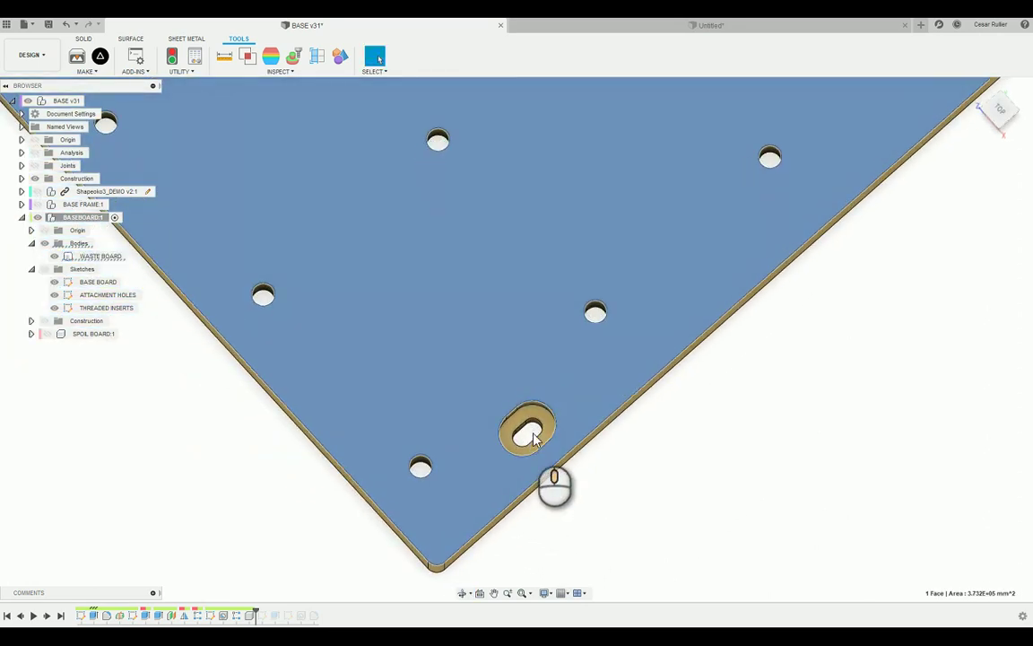
pyautogui.scroll(-8, 577, 422)
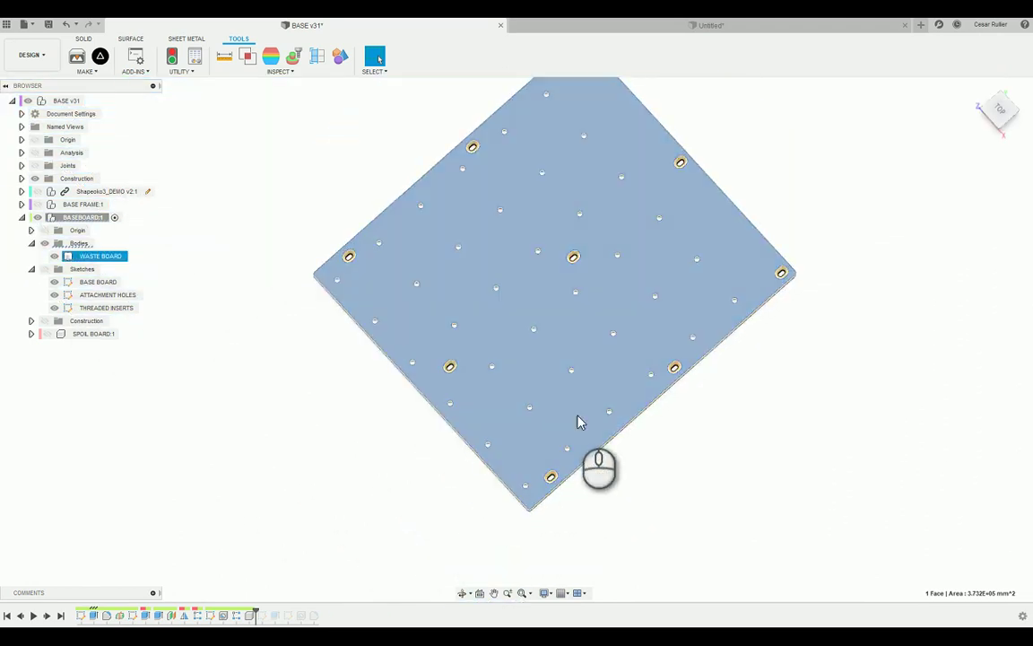
# Examine the recessed threaded-insert holes and the narrow slots on the board's underside, returning to the top side.
pyautogui.keyDown('shift'); pyautogui.moveTo(578, 421); pyautogui.dragTo(542, 422, button='middle'); pyautogui.keyUp('shift')
pyautogui.scroll(5, 577, 435)
pyautogui.scroll(3, 577, 435)
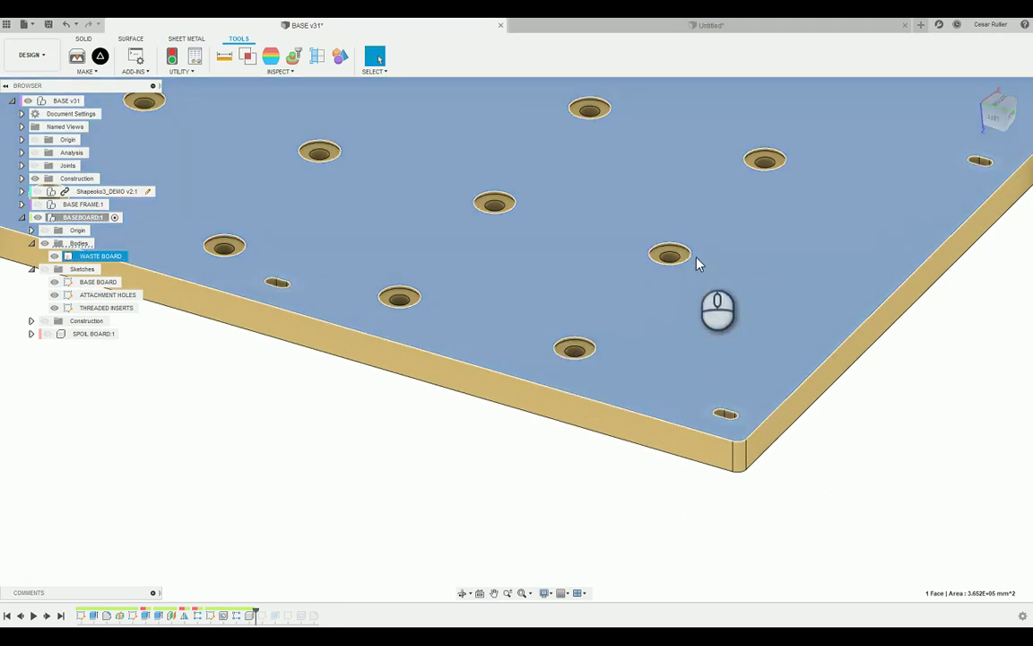
pyautogui.scroll(-5, 457, 466)
pyautogui.keyDown('shift'); pyautogui.moveTo(457, 465); pyautogui.dragTo(592, 500, button='middle'); pyautogui.keyUp('shift')
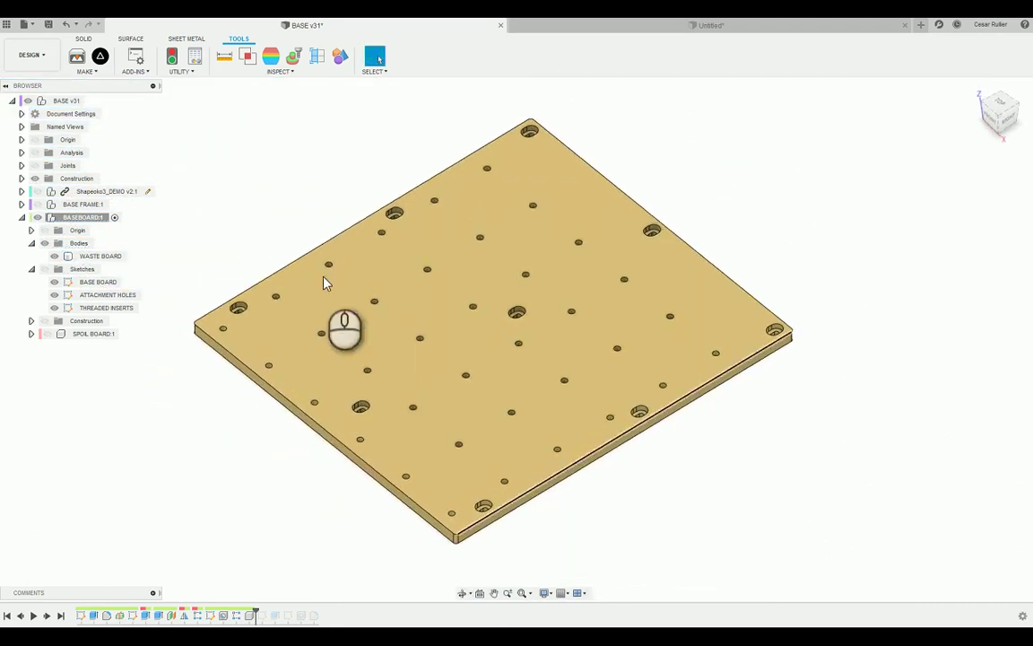
# Start the Export to Origin command for Shaper Origin and place its dialog clear of the board.
pyautogui.click(102, 57)
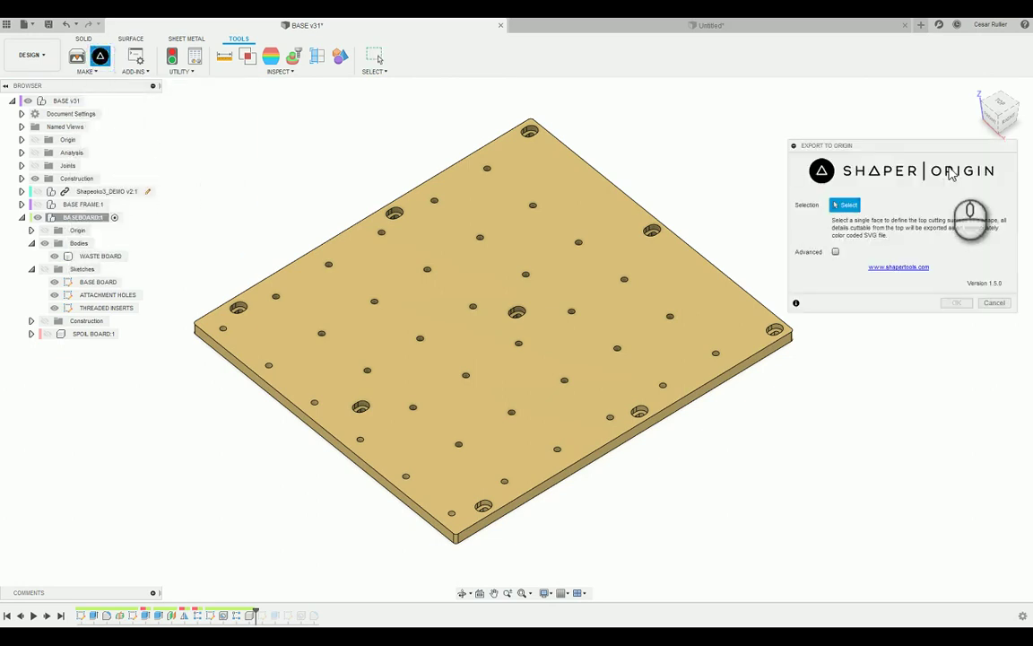
pyautogui.moveTo(893, 148); pyautogui.dragTo(848, 112)
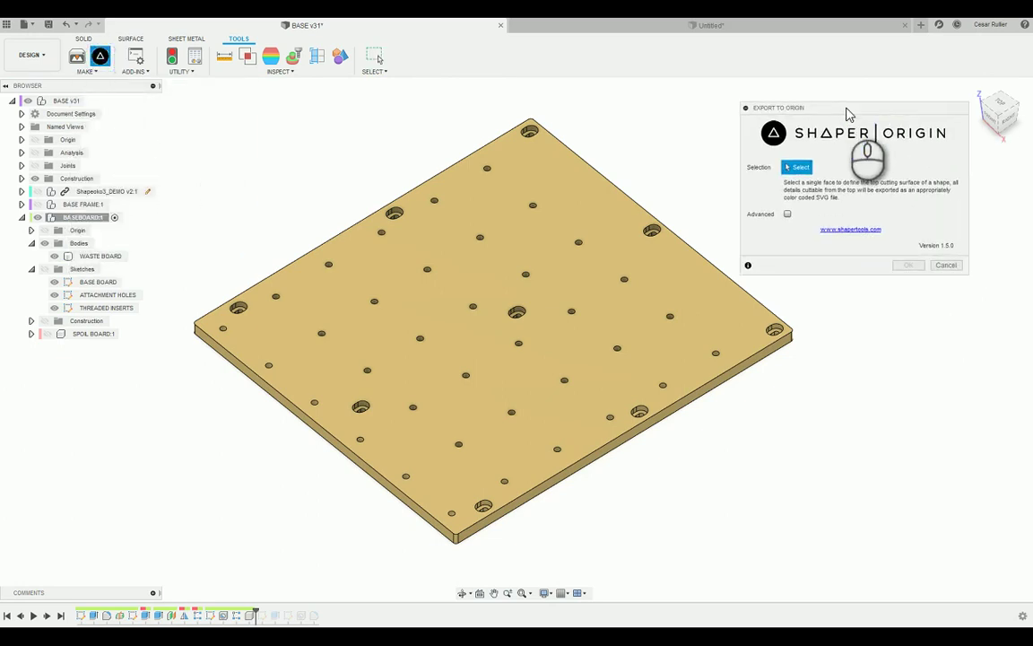
pyautogui.keyDown('shift'); pyautogui.moveTo(634, 293); pyautogui.dragTo(843, 430, button='middle'); pyautogui.keyUp('shift')
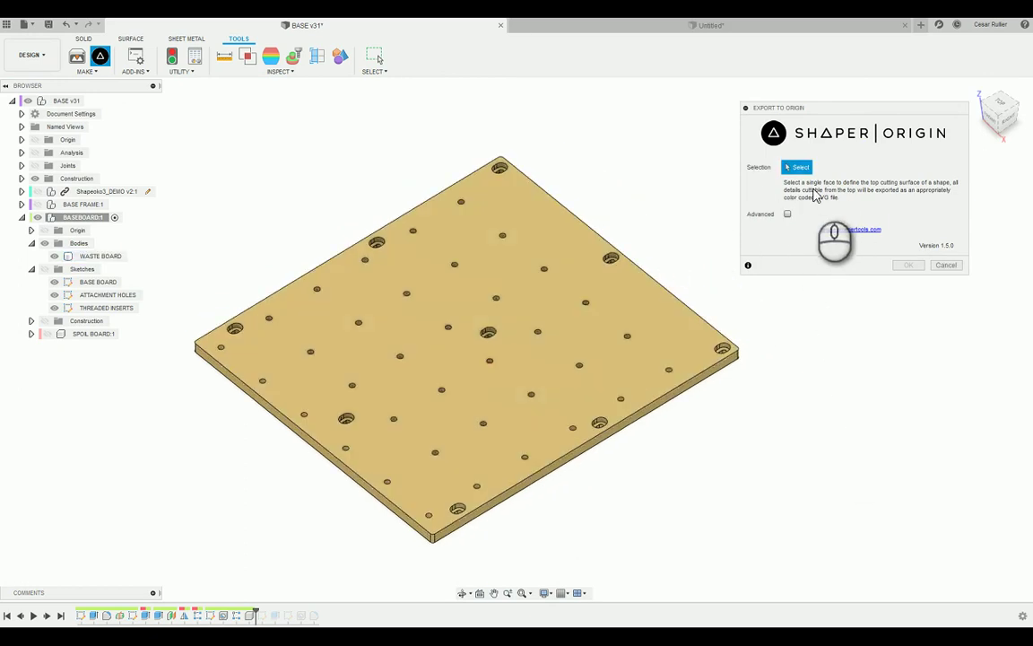
# Look through the input types in the export's Advanced options and turn Advanced off again.
pyautogui.click(785, 216)
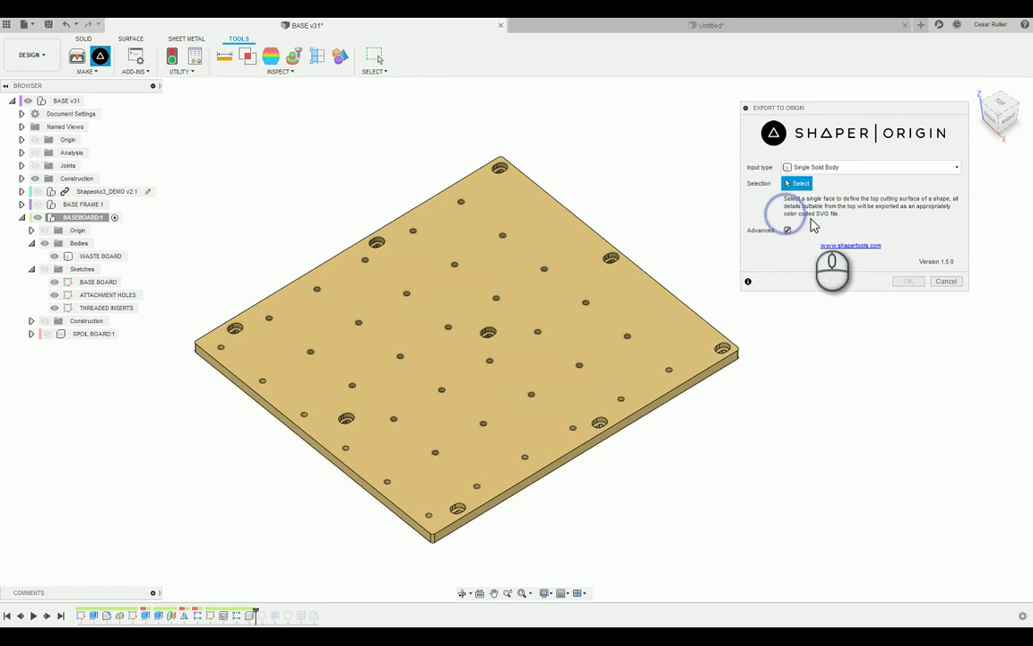
pyautogui.click(818, 168)
pyautogui.click(785, 242)
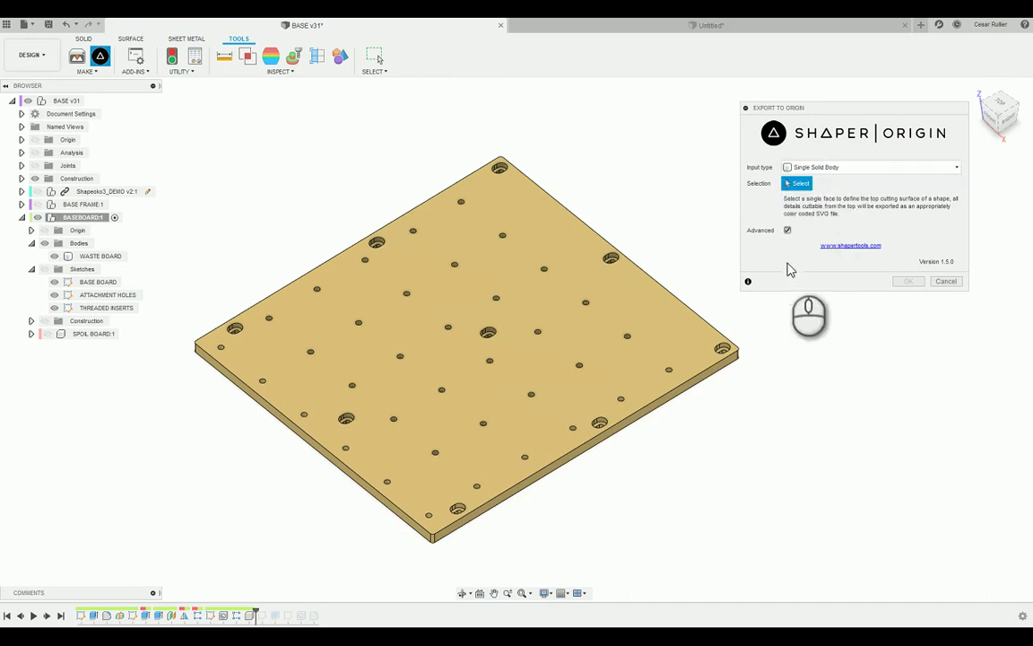
pyautogui.click(786, 231)
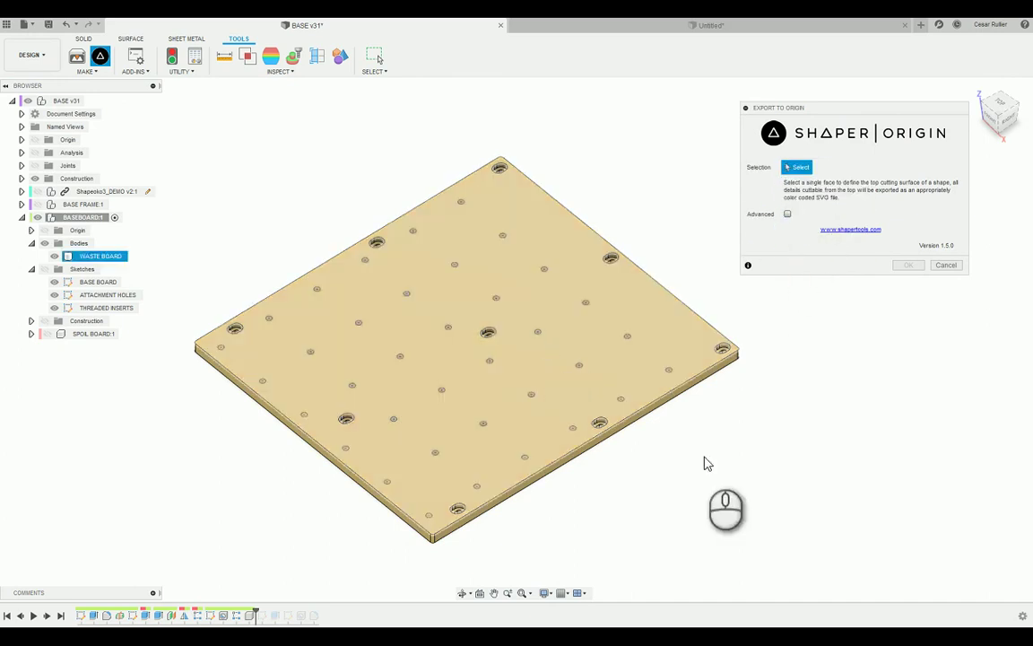
# Export the board's top face to the SHAPER ORIGIN folder as WASTE BOARD_TOP.svg, replacing the existing file.
pyautogui.click(671, 359)
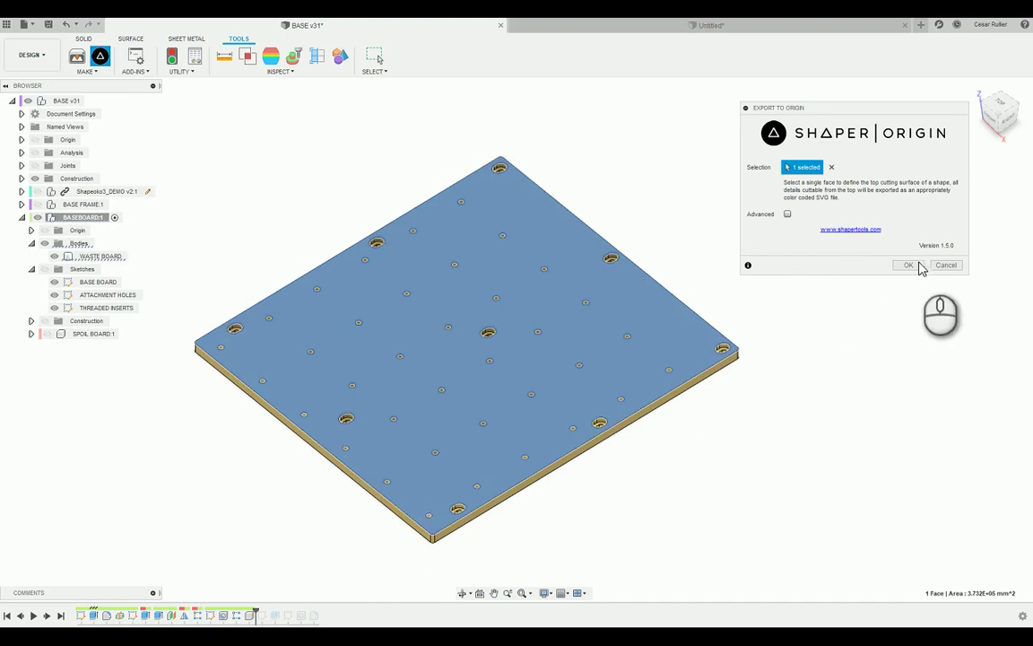
pyautogui.click(909, 266)
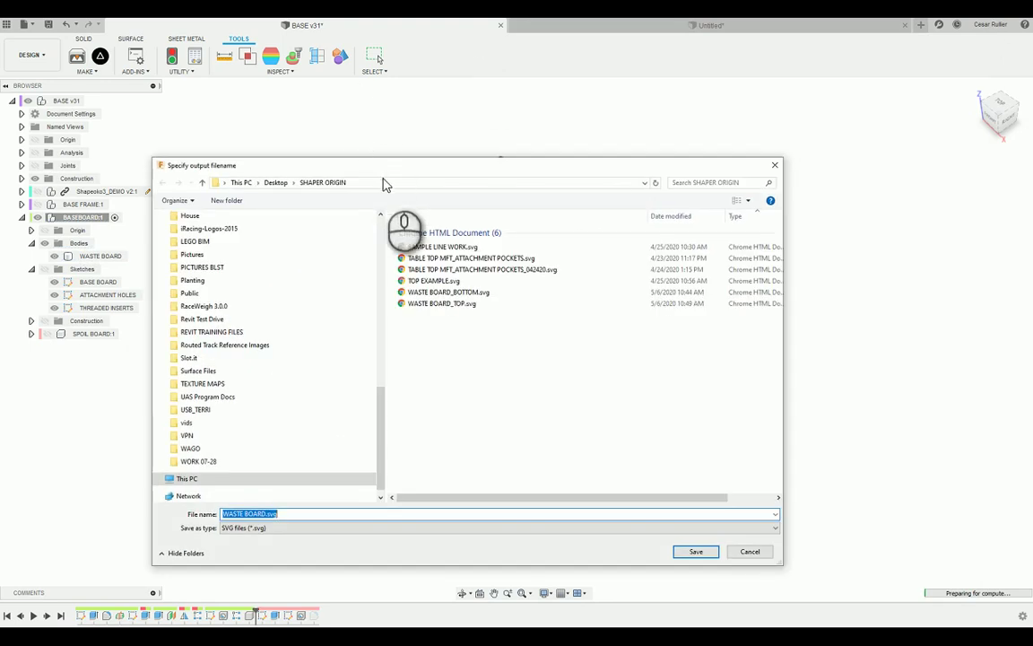
pyautogui.moveTo(408, 159); pyautogui.dragTo(408, 191)
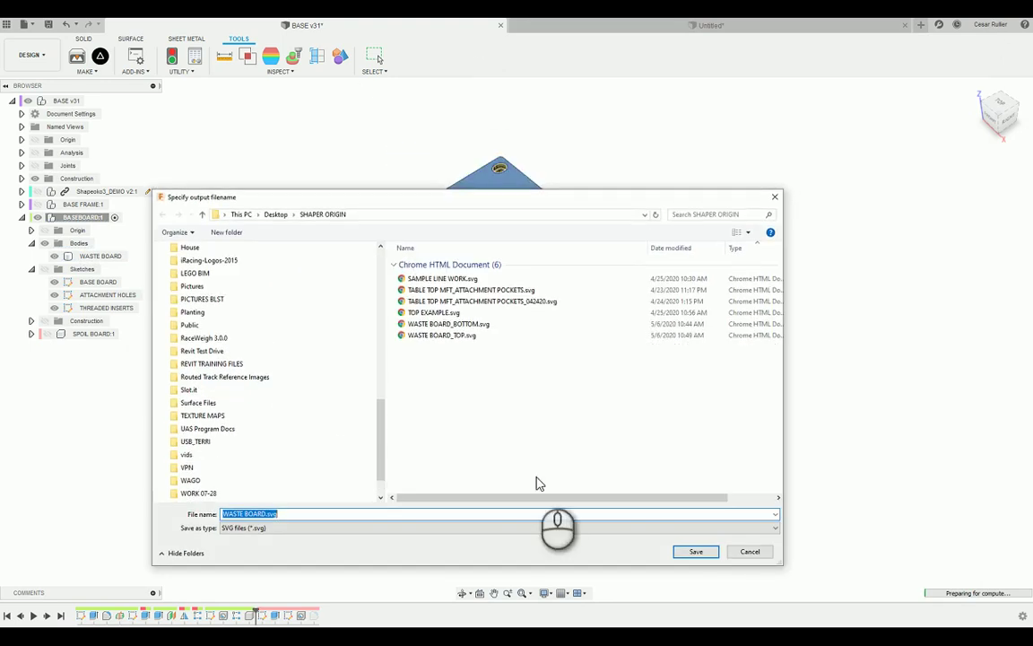
pyautogui.click(534, 477)
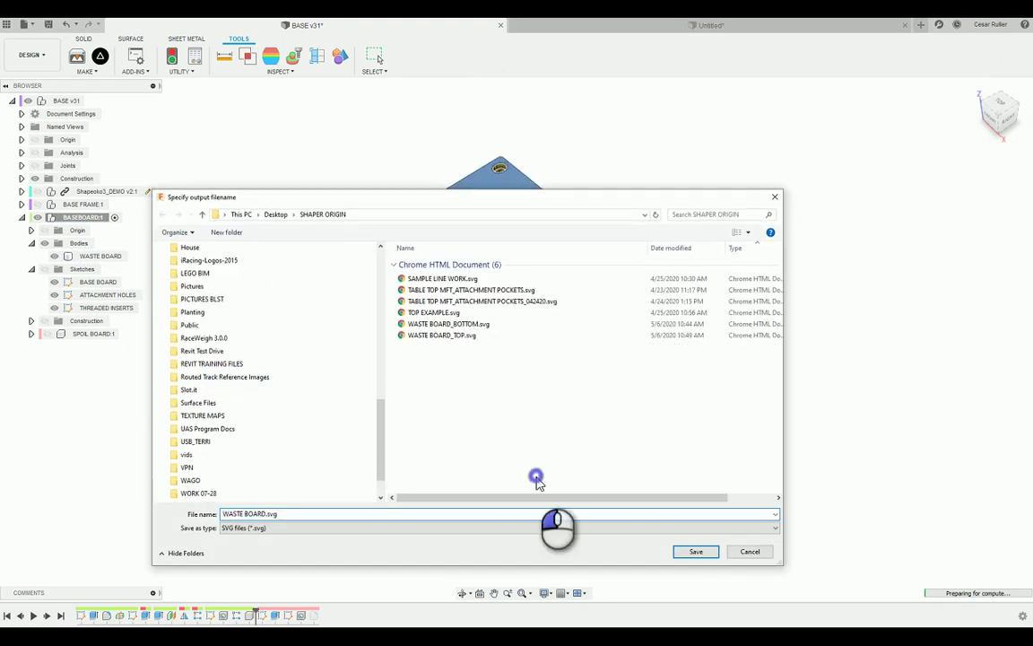
pyautogui.click(428, 337)
pyautogui.click(696, 551)
pyautogui.click(542, 322)
# Export the board's bottom face to Shaper Origin as WASTE BOARD_BOTTOM.svg, replacing the existing file.
pyautogui.keyDown('shift'); pyautogui.moveTo(616, 489); pyautogui.dragTo(583, 336, button='middle'); pyautogui.keyUp('shift')
pyautogui.click(584, 336)
pyautogui.click(100, 56)
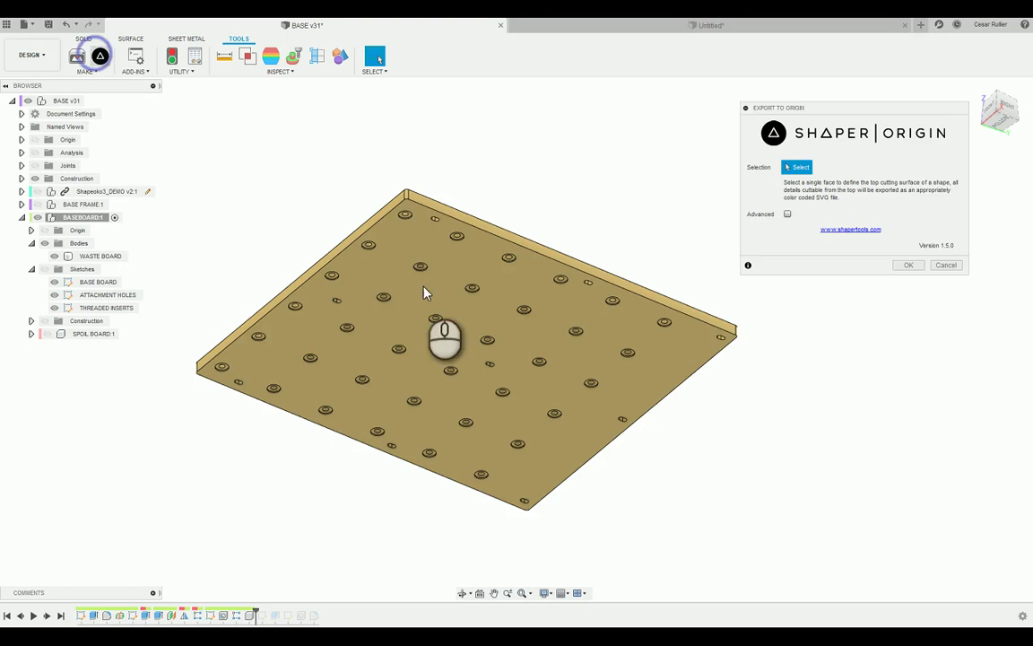
pyautogui.click(533, 285)
pyautogui.click(900, 266)
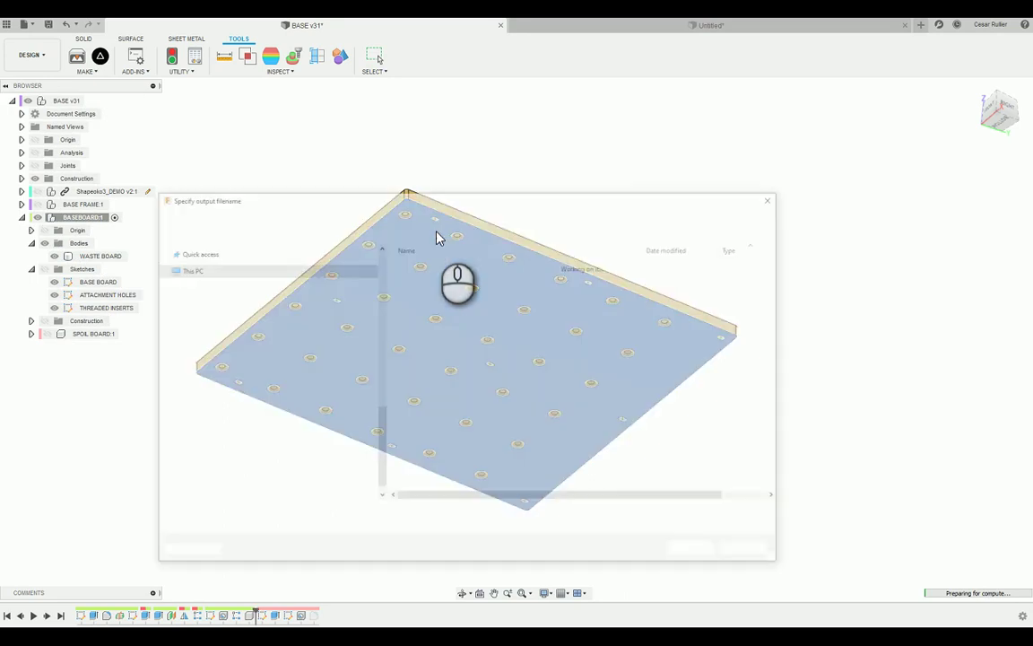
pyautogui.click(448, 324)
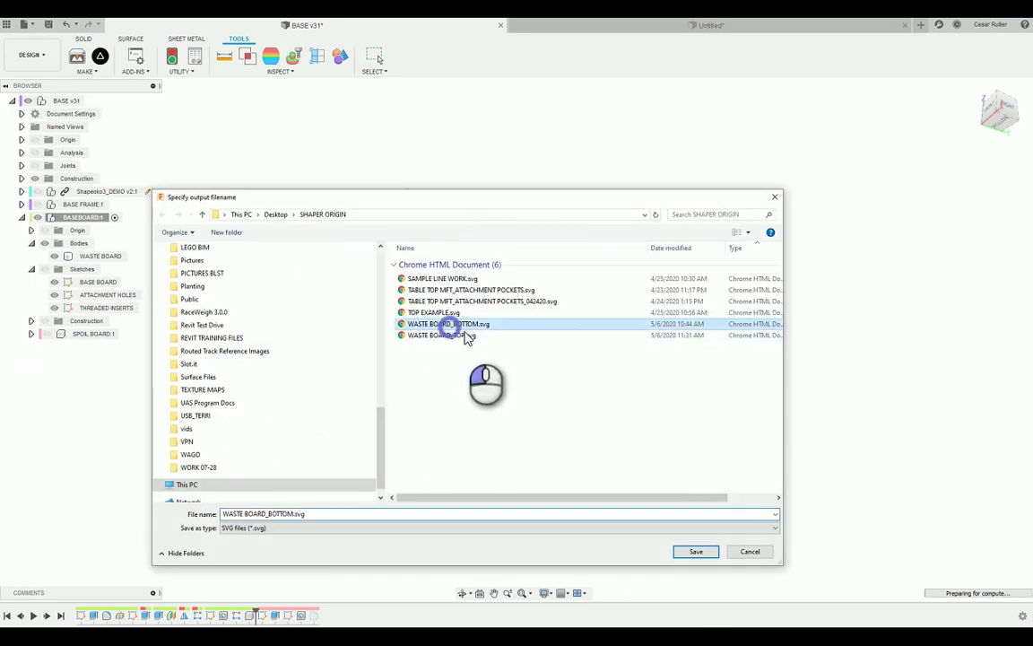
pyautogui.click(696, 551)
pyautogui.click(583, 321)
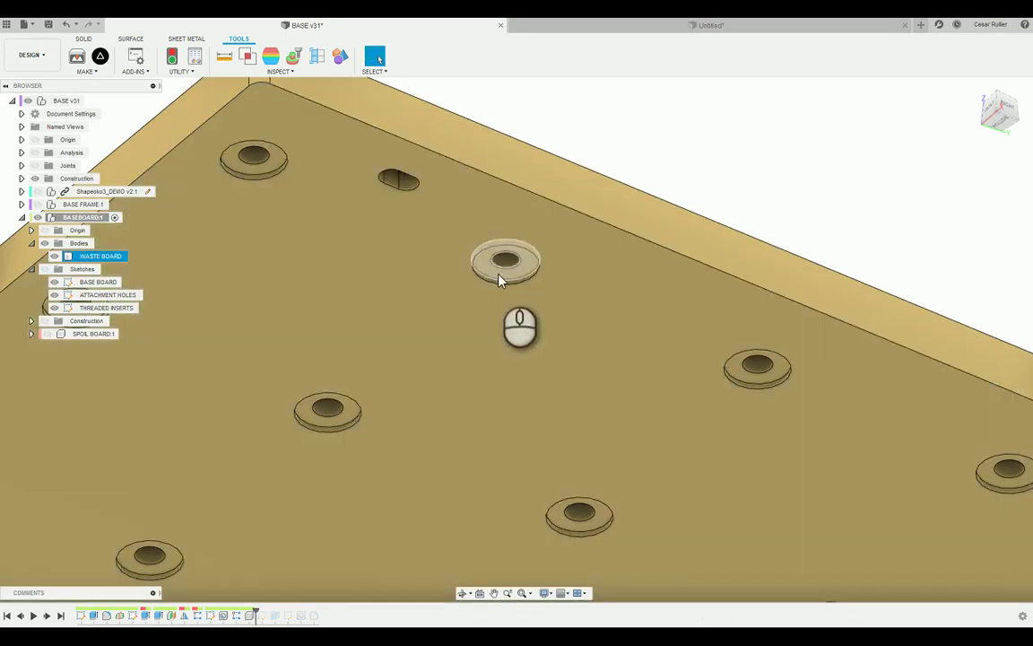
# Compare the board's top face with the recessed floor of the attachment slot at the front corner.
pyautogui.scroll(-3, 724, 319)
pyautogui.scroll(-5, 725, 319)
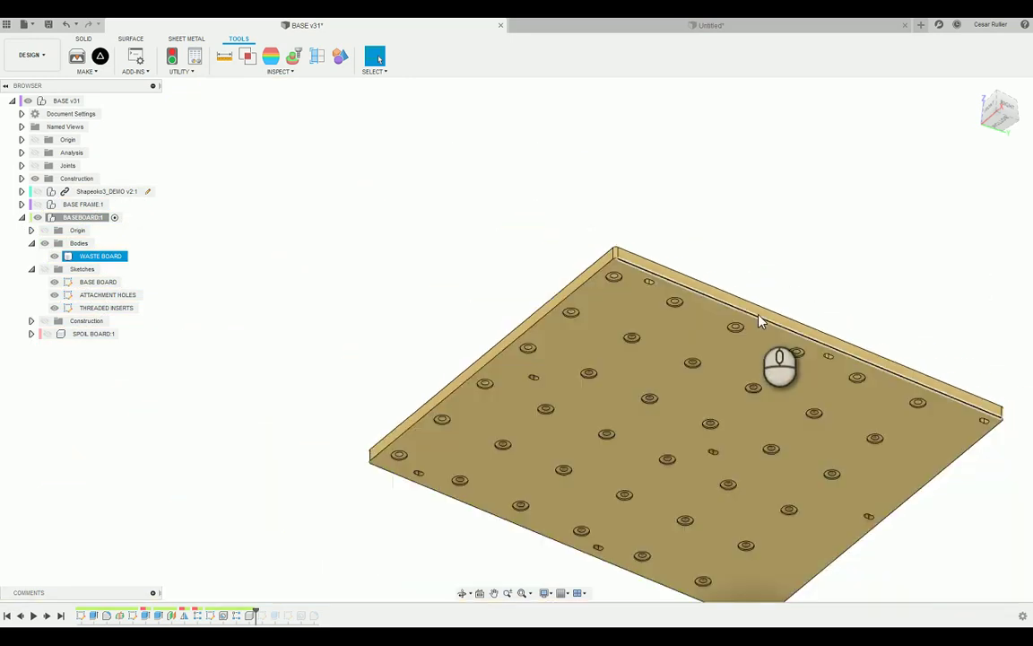
pyautogui.keyDown('shift'); pyautogui.moveTo(772, 328); pyautogui.dragTo(545, 492, button='middle'); pyautogui.keyUp('shift')
pyautogui.click(546, 493)
pyautogui.scroll(5, 517, 546)
pyautogui.scroll(8, 602, 500)
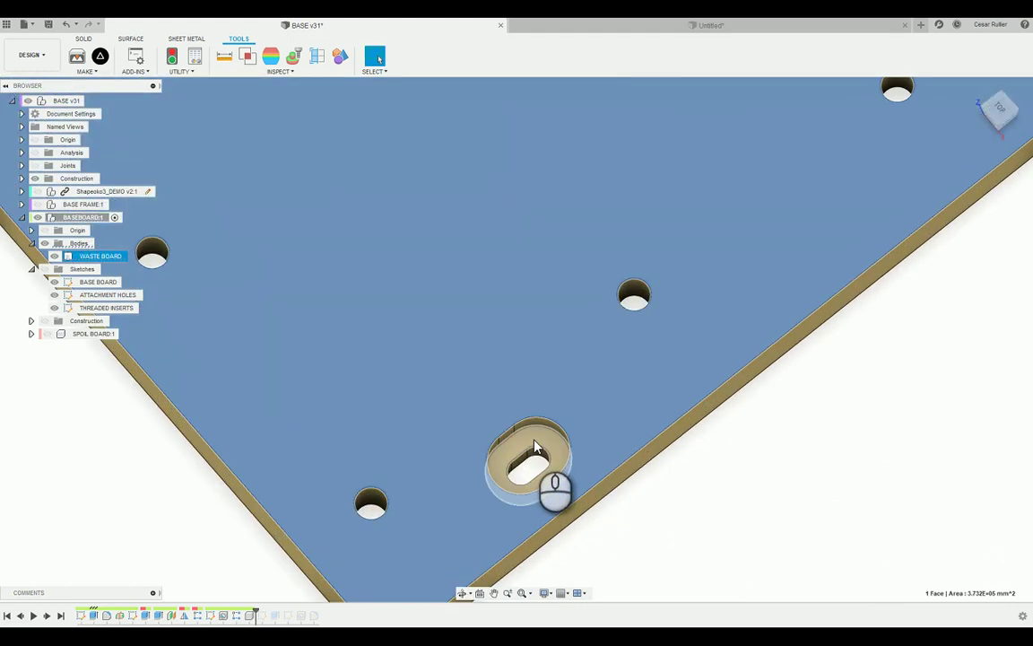
pyautogui.click(535, 443)
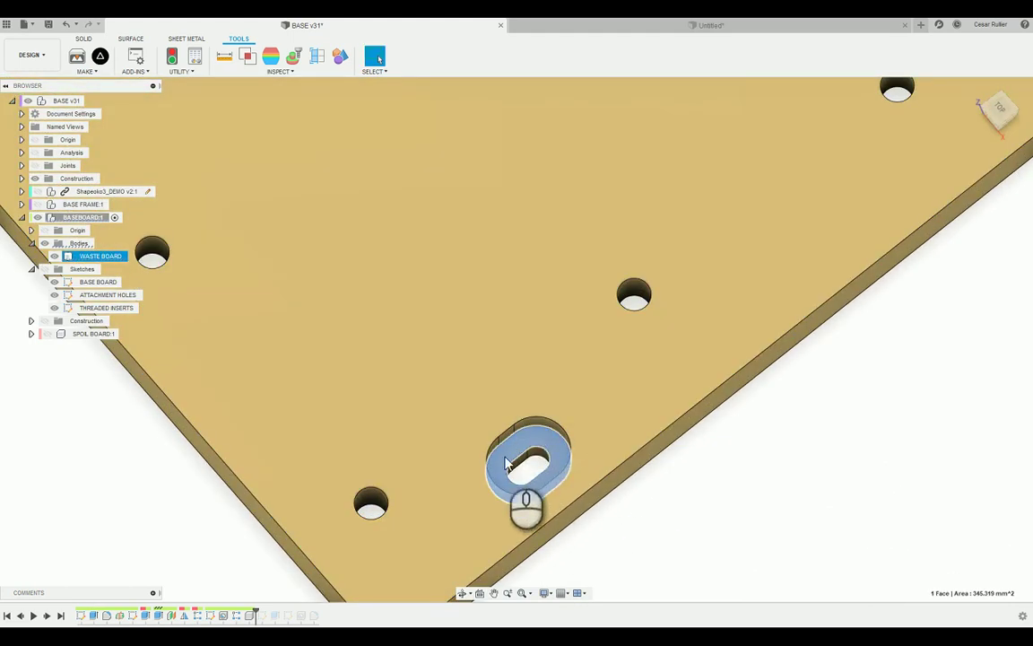
pyautogui.scroll(-6, 662, 501)
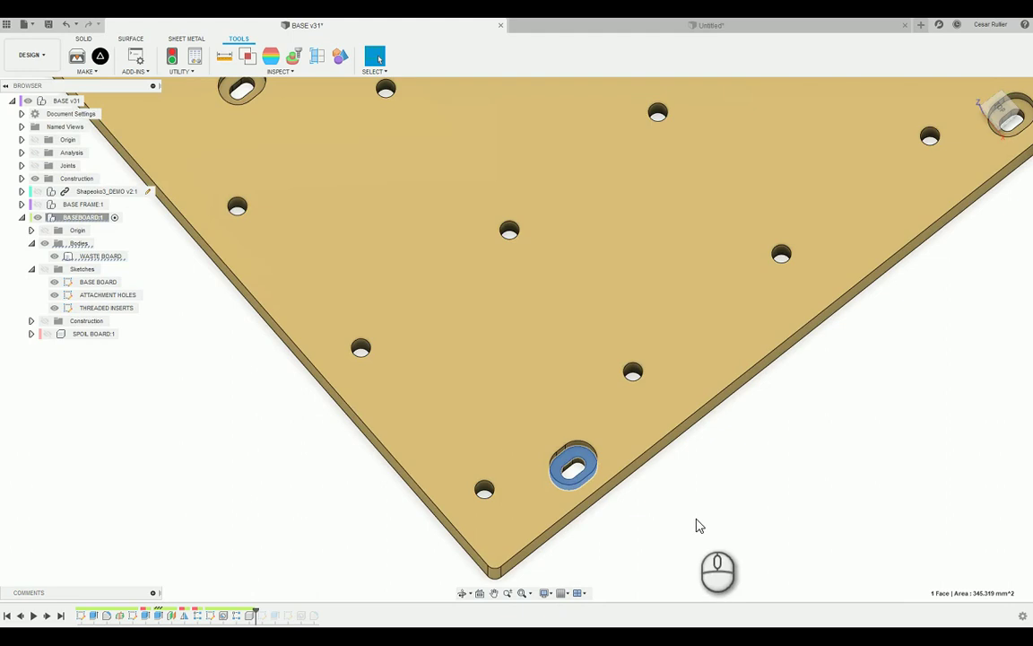
# Measure the depth of the corner slot's recess between its rim and floor vertices, with XYZ Delta turned off.
pyautogui.keyDown('shift'); pyautogui.moveTo(702, 523); pyautogui.dragTo(675, 514, button='middle'); pyautogui.keyUp('shift')
pyautogui.scroll(8, 592, 513)
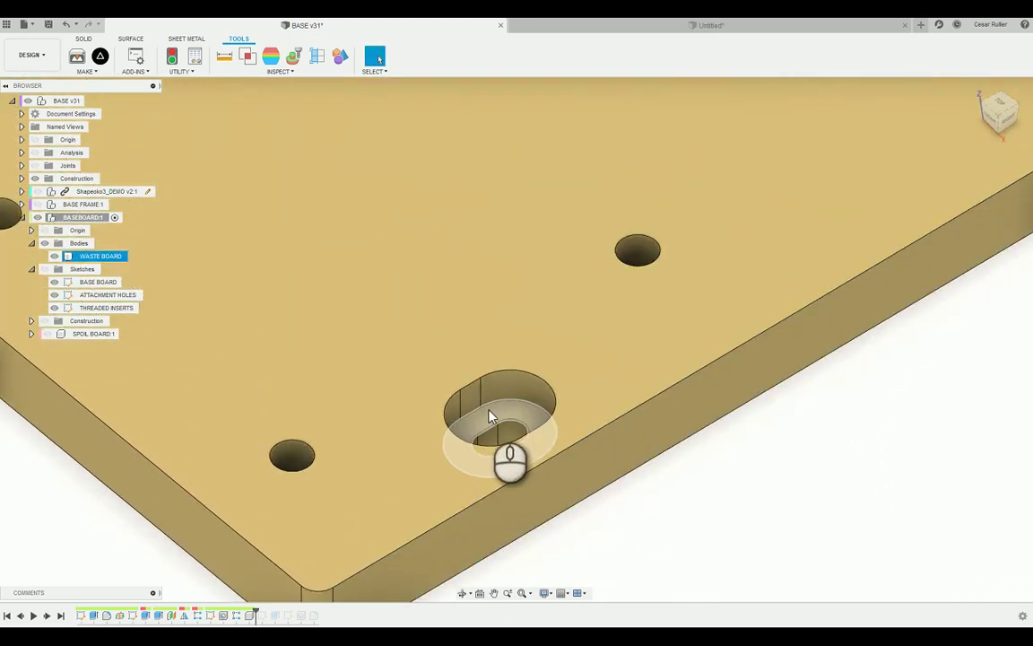
pyautogui.click(491, 416)
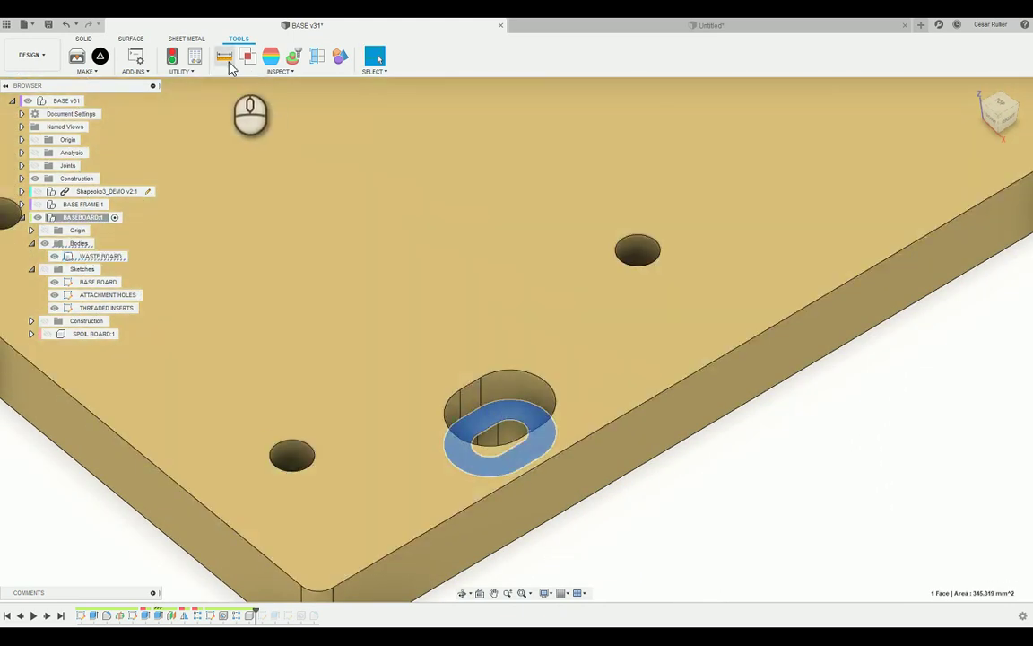
pyautogui.click(224, 56)
pyautogui.click(485, 384)
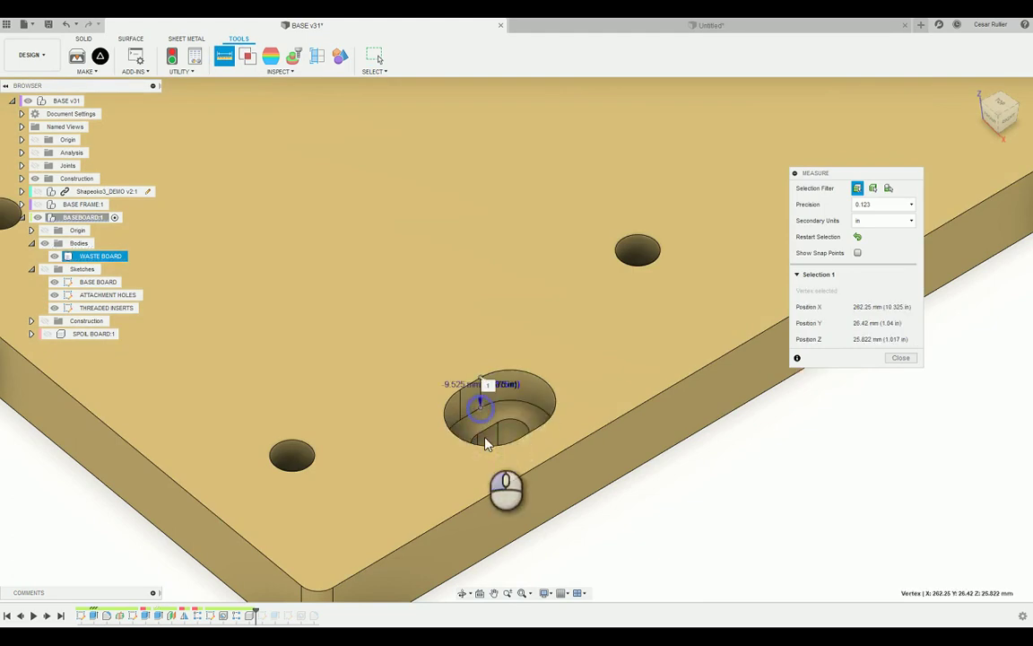
pyautogui.click(485, 417)
pyautogui.keyDown('shift'); pyautogui.moveTo(592, 462); pyautogui.dragTo(574, 304, button='middle'); pyautogui.keyUp('shift')
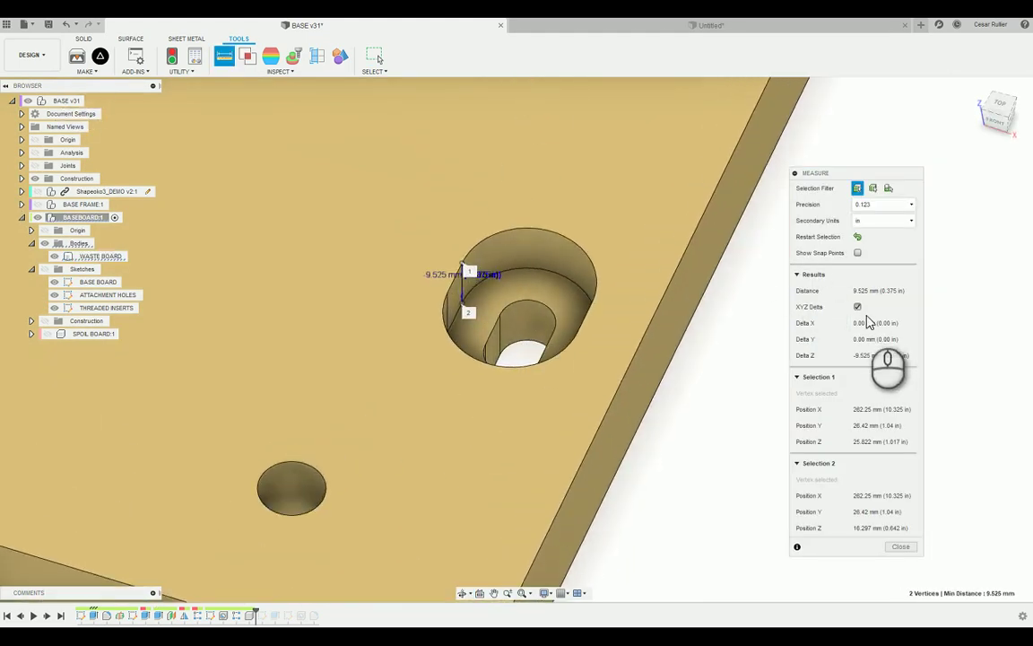
pyautogui.click(858, 307)
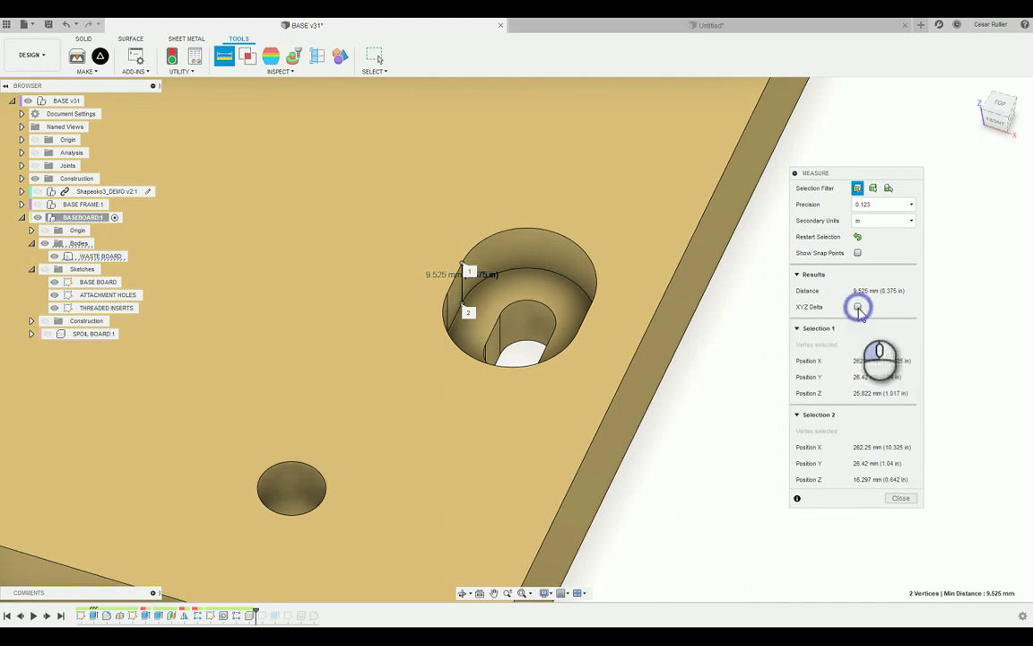
pyautogui.keyDown('shift'); pyautogui.moveTo(622, 397); pyautogui.dragTo(652, 421, button='middle'); pyautogui.keyUp('shift')
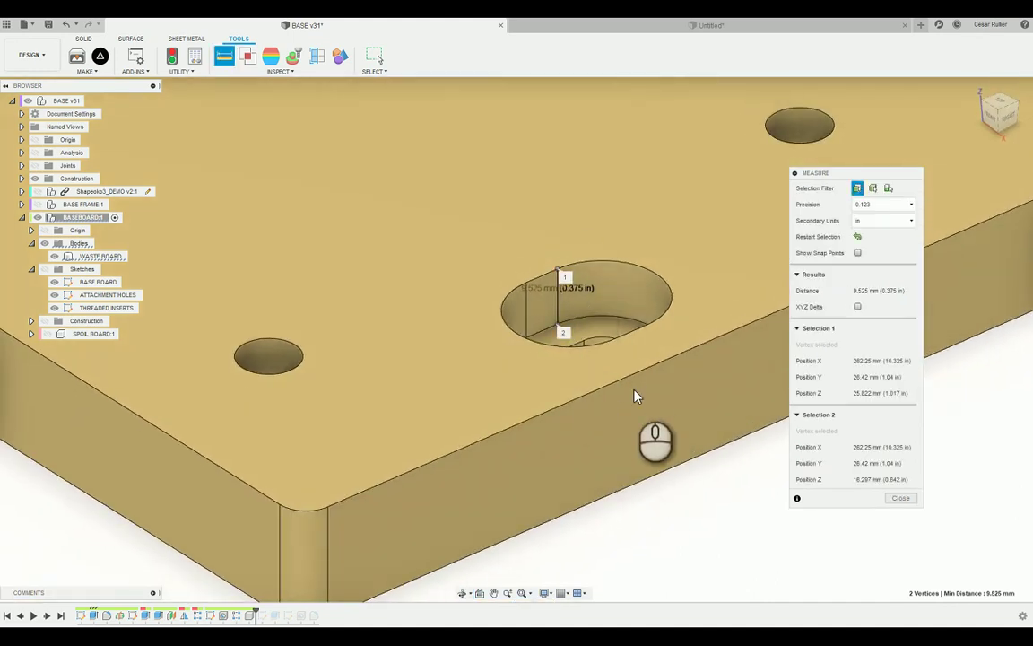
pyautogui.scroll(-5, 632, 422)
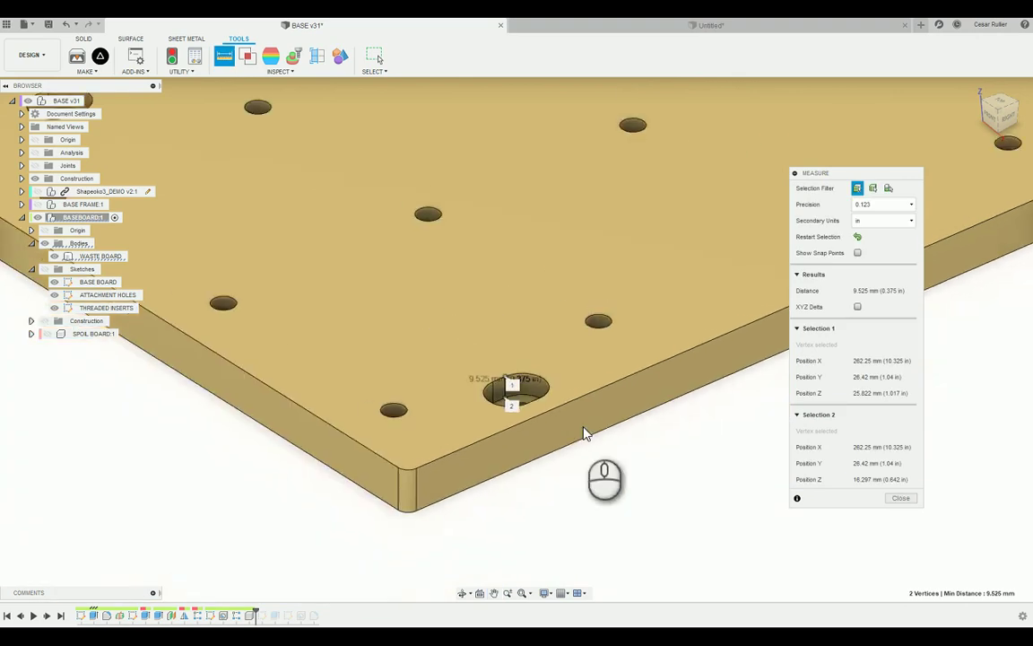
# Finish the depth measurement and inspect the whole waste board in an angled overview.
pyautogui.scroll(-1, 628, 451)
pyautogui.click(901, 499)
pyautogui.scroll(-6, 682, 457)
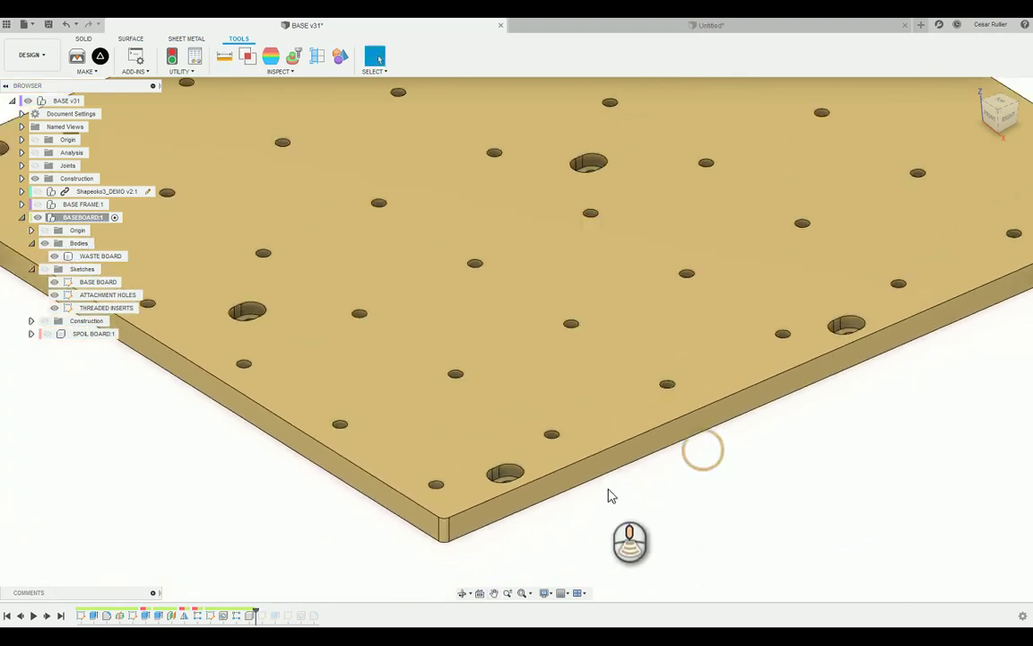
pyautogui.keyDown('shift'); pyautogui.moveTo(556, 385); pyautogui.dragTo(553, 411, button='middle'); pyautogui.keyUp('shift')
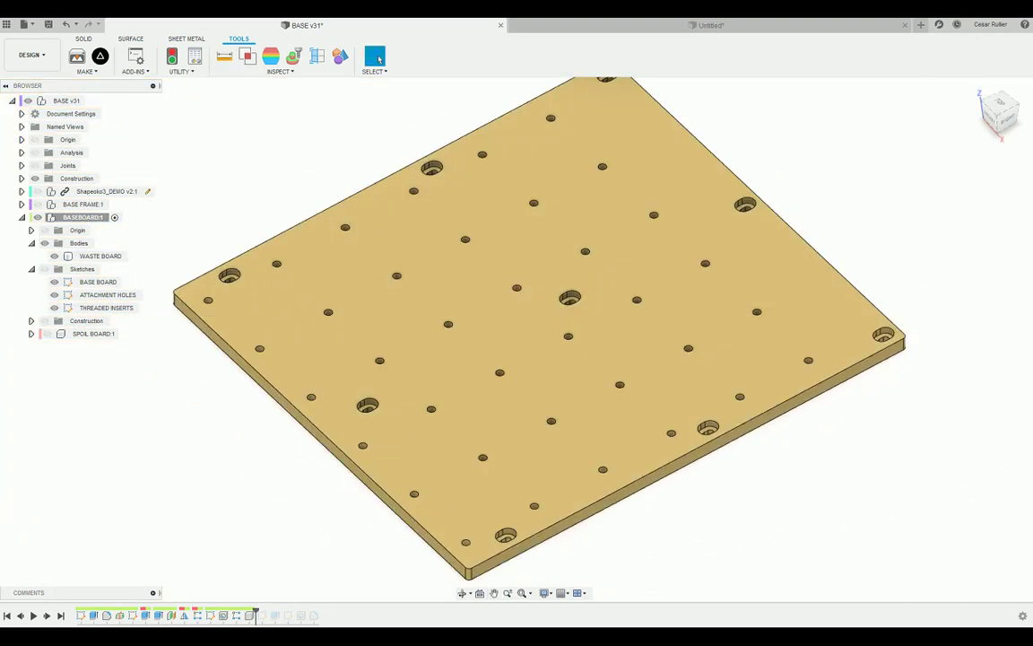
pyautogui.click(666, 551)
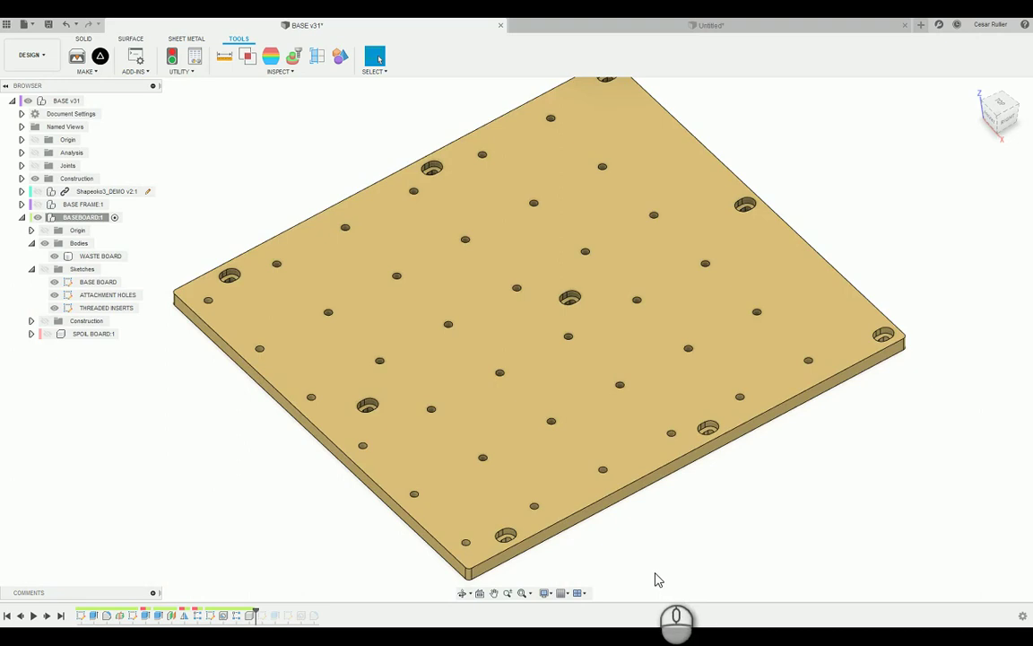
# Switch to Illustrator and review the Origin template's colour chart of cut types.
pyautogui.hotkey('alt', 'Tab')
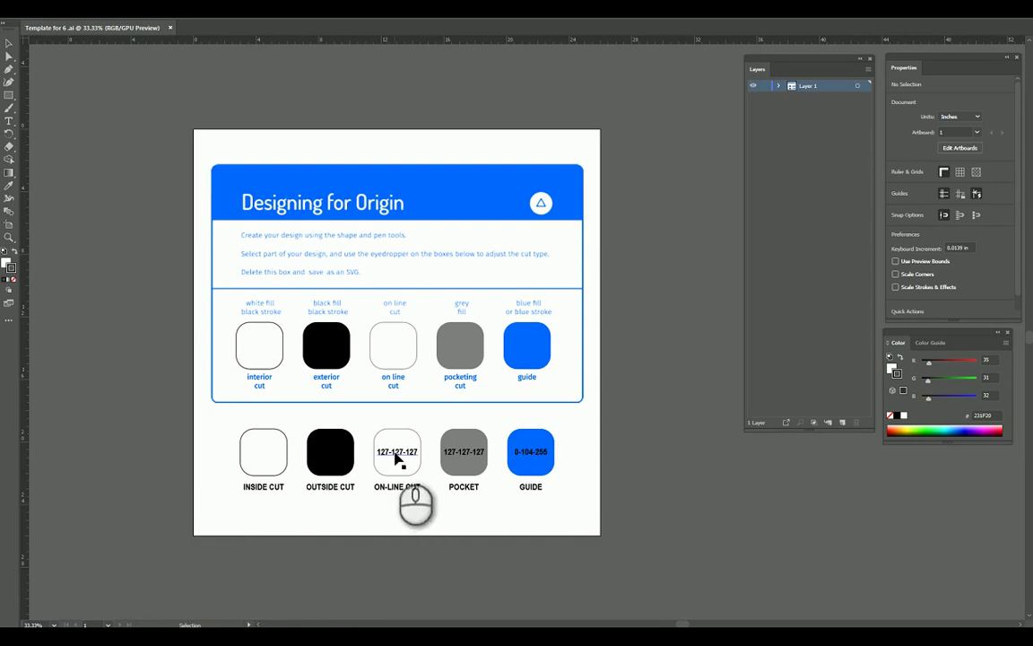
pyautogui.click(543, 466)
pyautogui.click(592, 499)
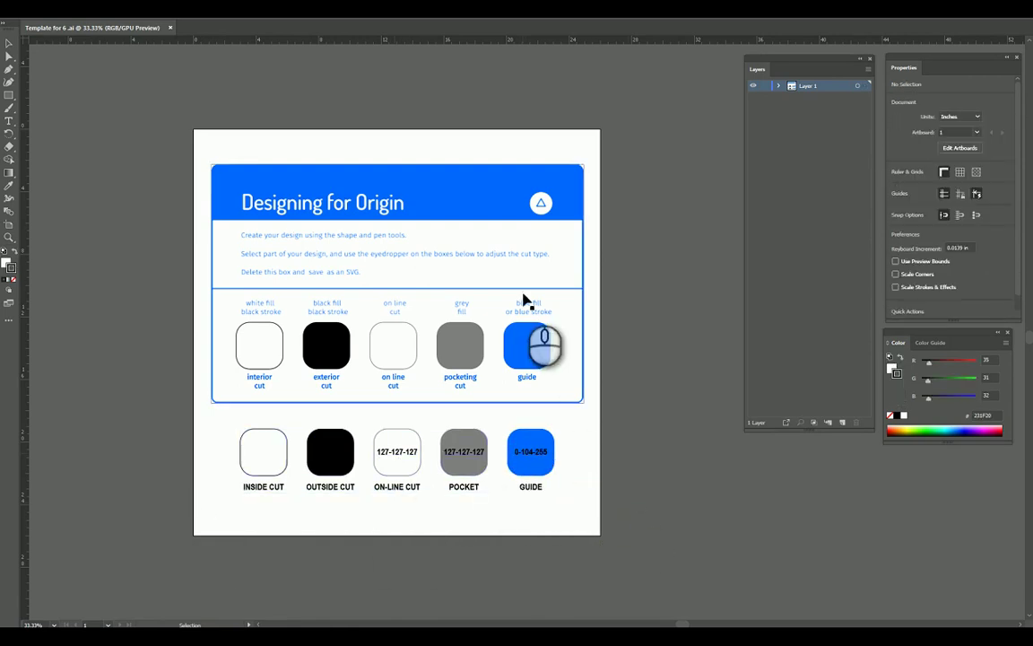
# Open WASTE BOARD_BOTTOM.svg and WASTE BOARD_TOP.svg together from the SHAPER ORIGIN folder.
pyautogui.click(43, 6)
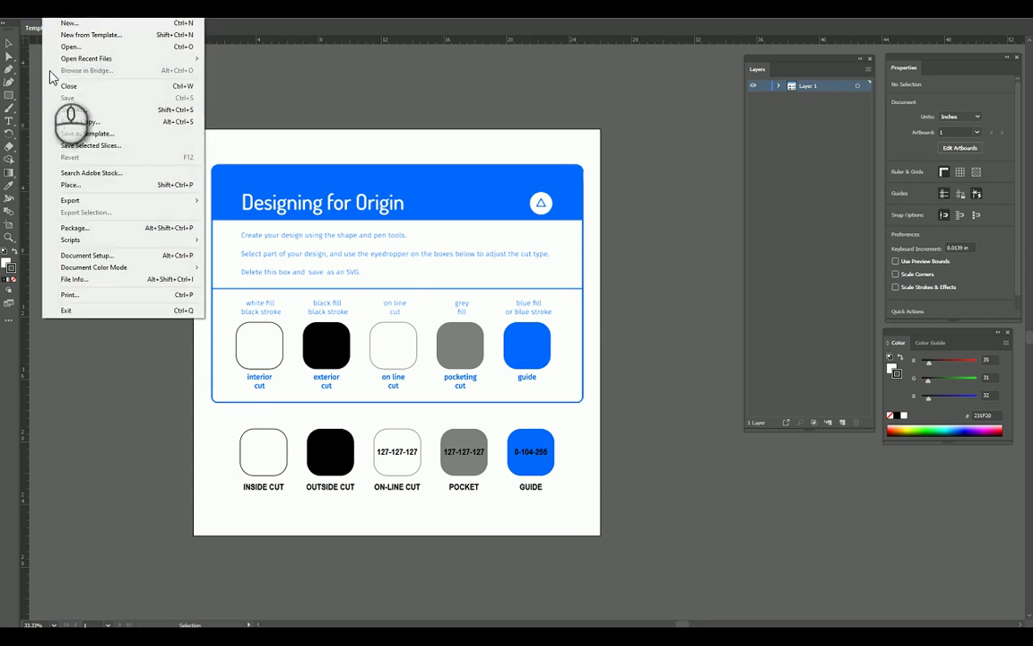
pyautogui.click(51, 123)
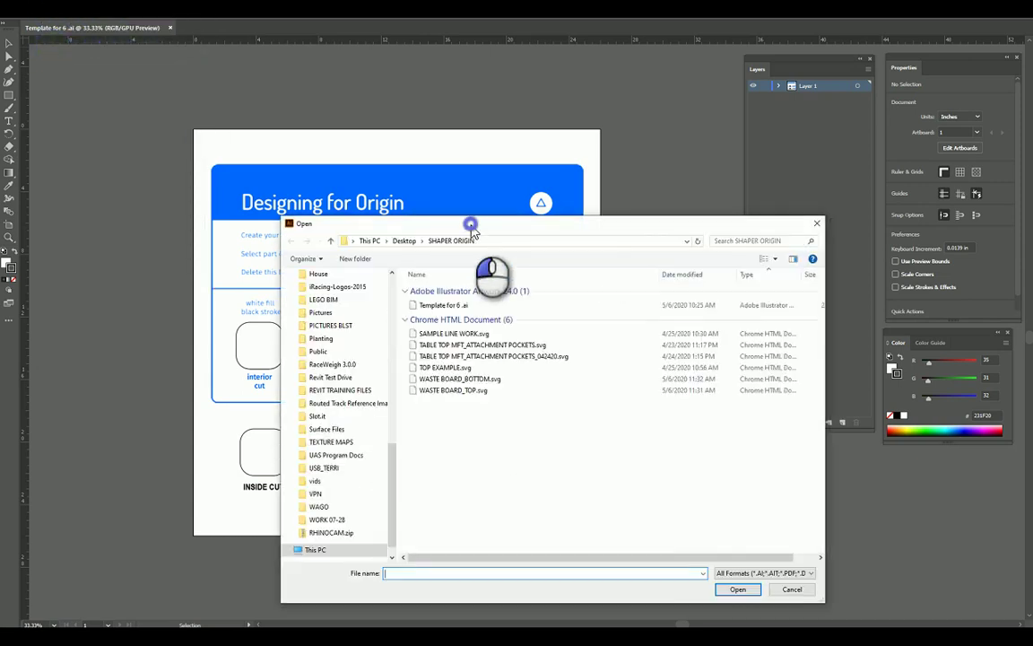
pyautogui.moveTo(403, 378); pyautogui.dragTo(448, 354)
pyautogui.click(705, 551)
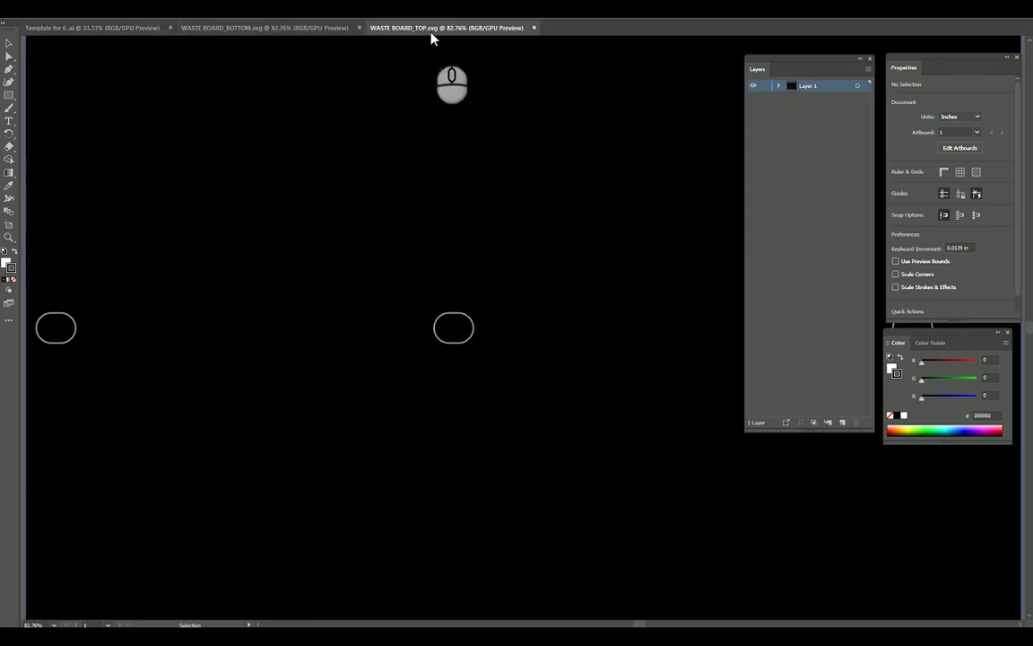
# Select all artwork in WASTE BOARD_TOP.svg and rearrange the floating Layers, Properties and Color panels beside the board.
pyautogui.keyDown('alt'); pyautogui.scroll(-2, 565, 267); pyautogui.keyUp('alt')
pyautogui.keyDown('alt'); pyautogui.scroll(-2, 556, 279); pyautogui.keyUp('alt')
pyautogui.keyDown('alt'); pyautogui.scroll(1, 618, 336); pyautogui.keyUp('alt')
pyautogui.moveTo(567, 441); pyautogui.dragTo(506, 451)
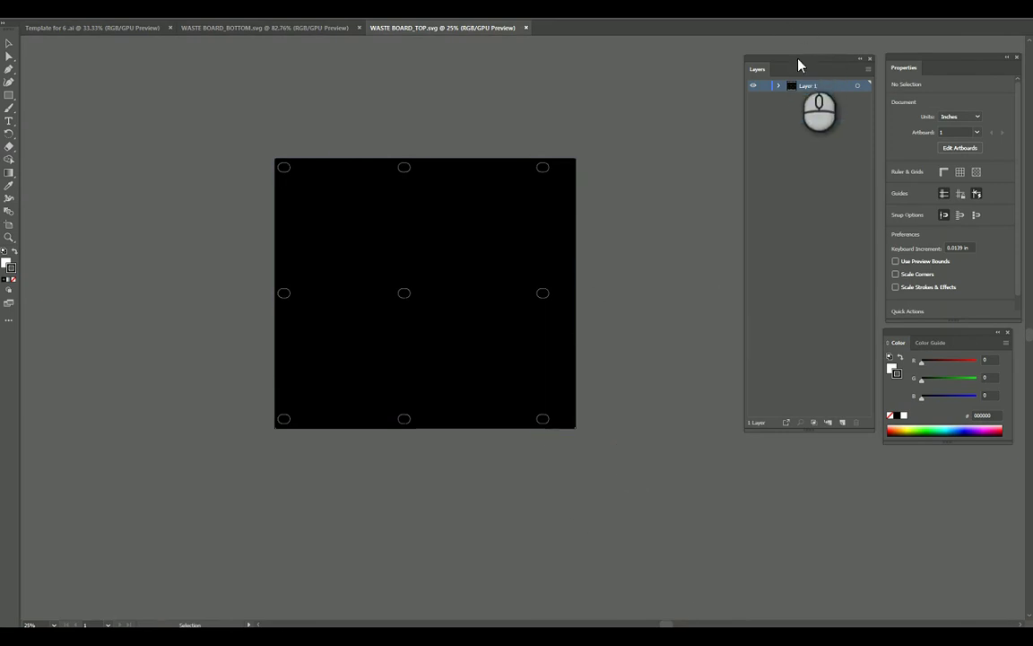
pyautogui.moveTo(799, 64); pyautogui.dragTo(777, 60)
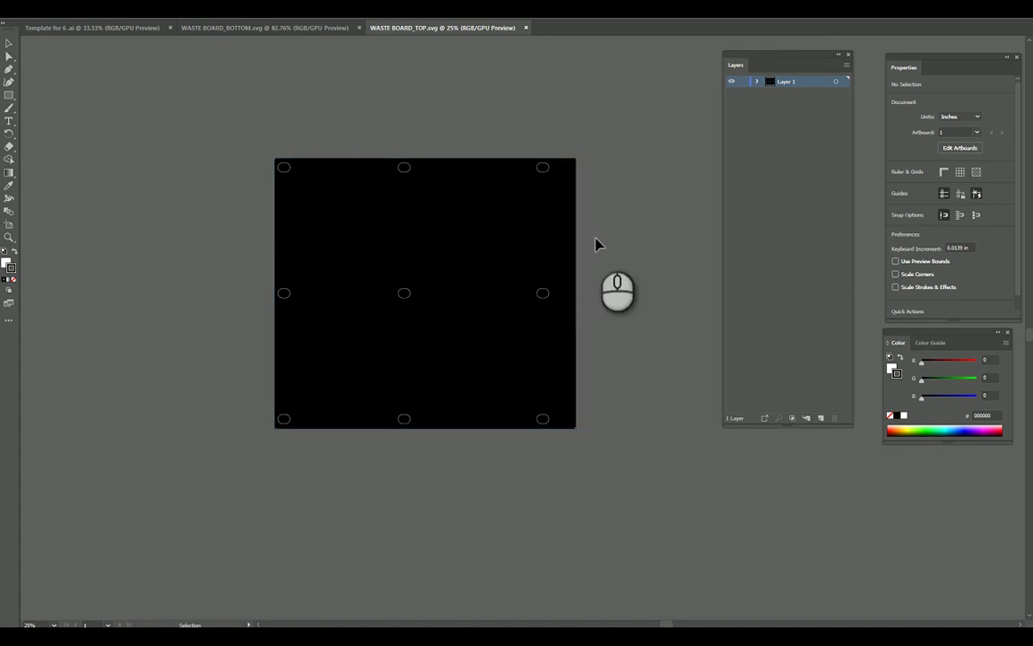
pyautogui.hotkey('ctrl', 'a')
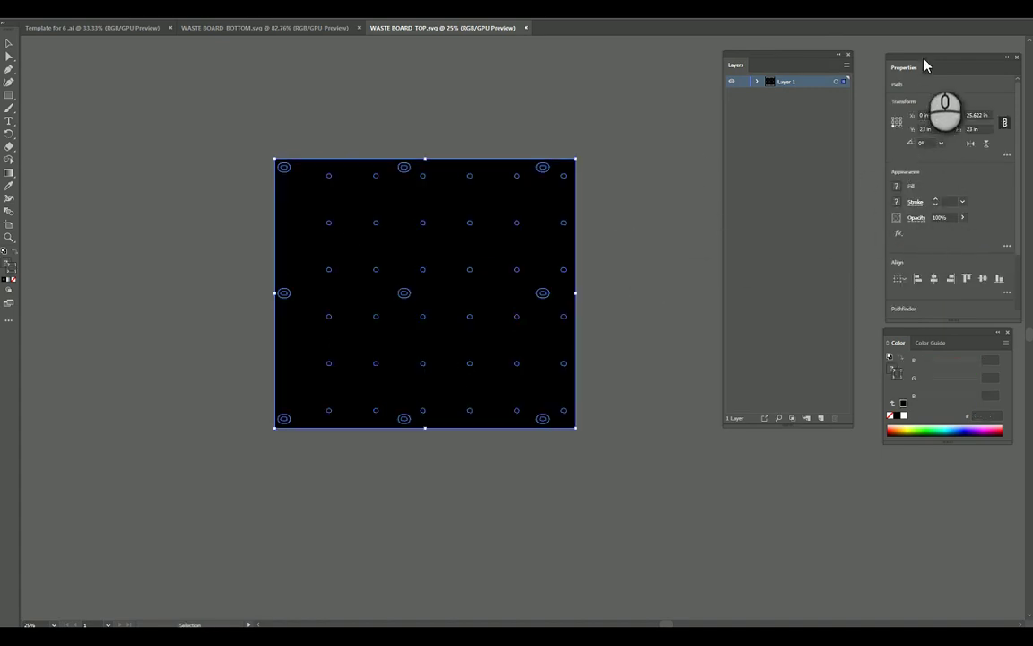
pyautogui.moveTo(925, 61); pyautogui.dragTo(632, 93)
pyautogui.moveTo(777, 62); pyautogui.dragTo(884, 63)
pyautogui.moveTo(886, 305); pyautogui.dragTo(906, 193)
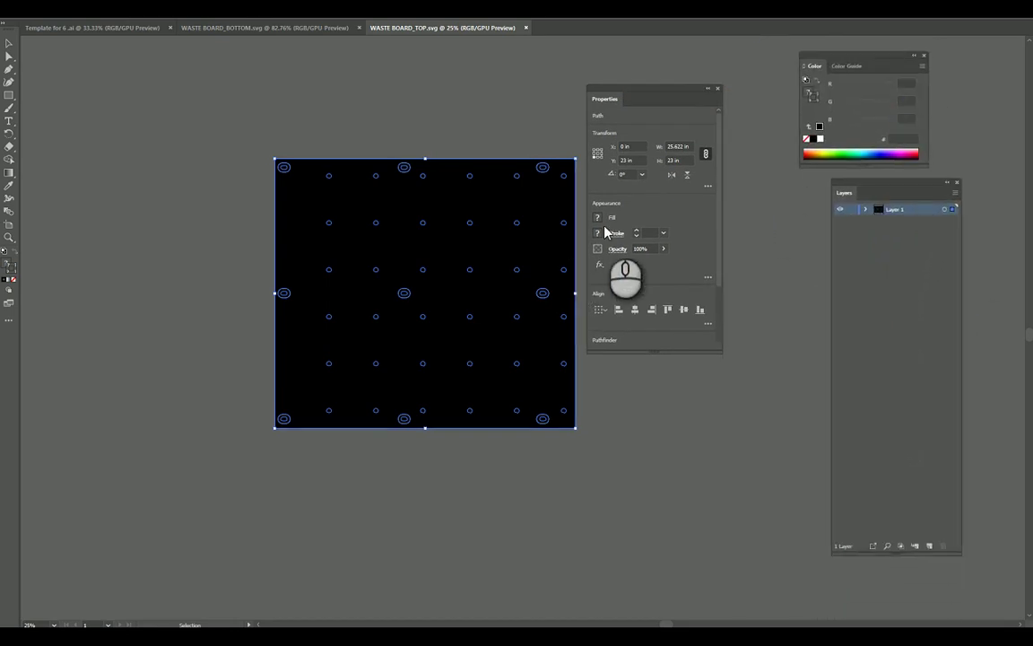
# Set the stroke weight of all selected top-face artwork to 0.25 pt and deselect it.
pyautogui.click(664, 235)
pyautogui.click(699, 245)
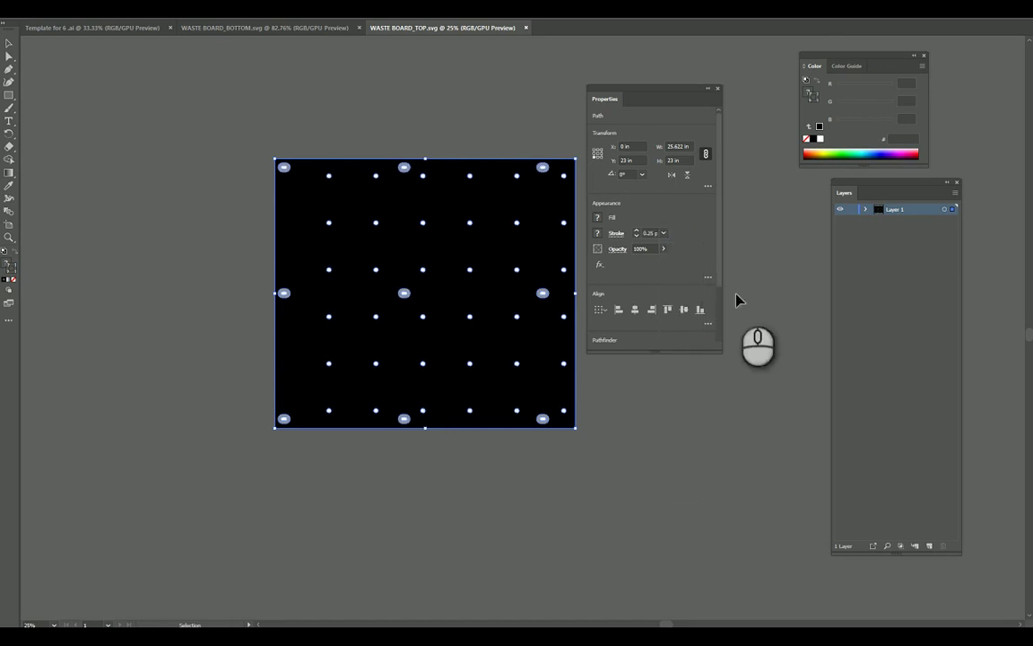
pyautogui.click(643, 477)
pyautogui.moveTo(669, 94); pyautogui.dragTo(713, 90)
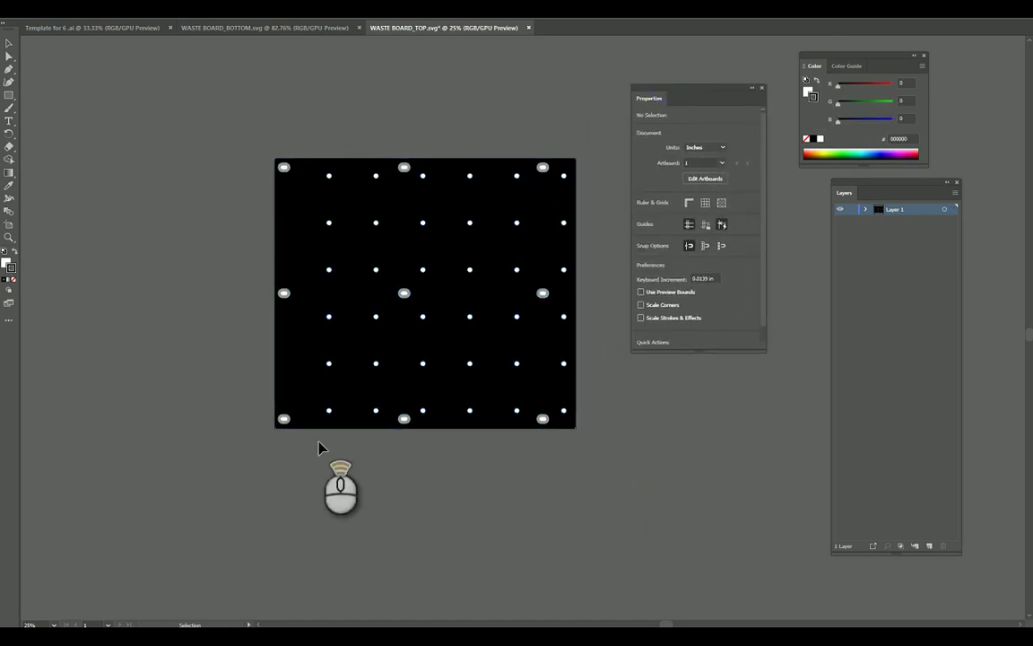
# Compare the hole and slot layout in the top-face SVG with the waste board model in Fusion 360, viewed from above.
pyautogui.keyDown('alt'); pyautogui.scroll(3, 372, 473); pyautogui.keyUp('alt')
pyautogui.keyDown('alt'); pyautogui.scroll(-3, 367, 463); pyautogui.keyUp('alt')
pyautogui.moveTo(526, 479); pyautogui.dragTo(493, 512, button='middle')
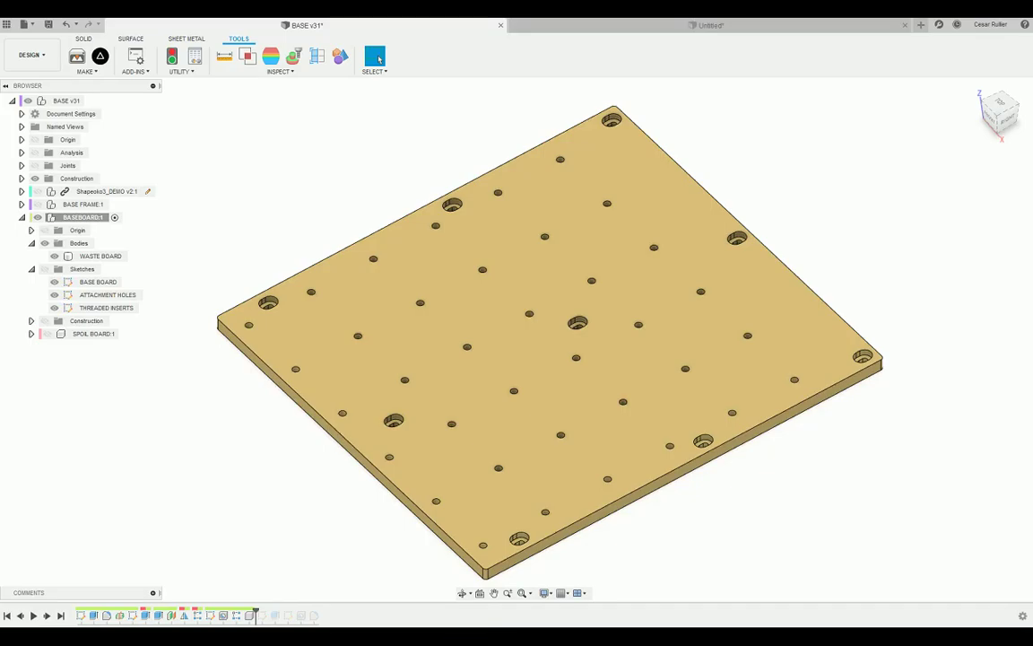
pyautogui.keyDown('shift'); pyautogui.moveTo(538, 395); pyautogui.dragTo(628, 386, button='middle'); pyautogui.keyUp('shift')
pyautogui.click(1000, 111)
pyautogui.click(484, 357)
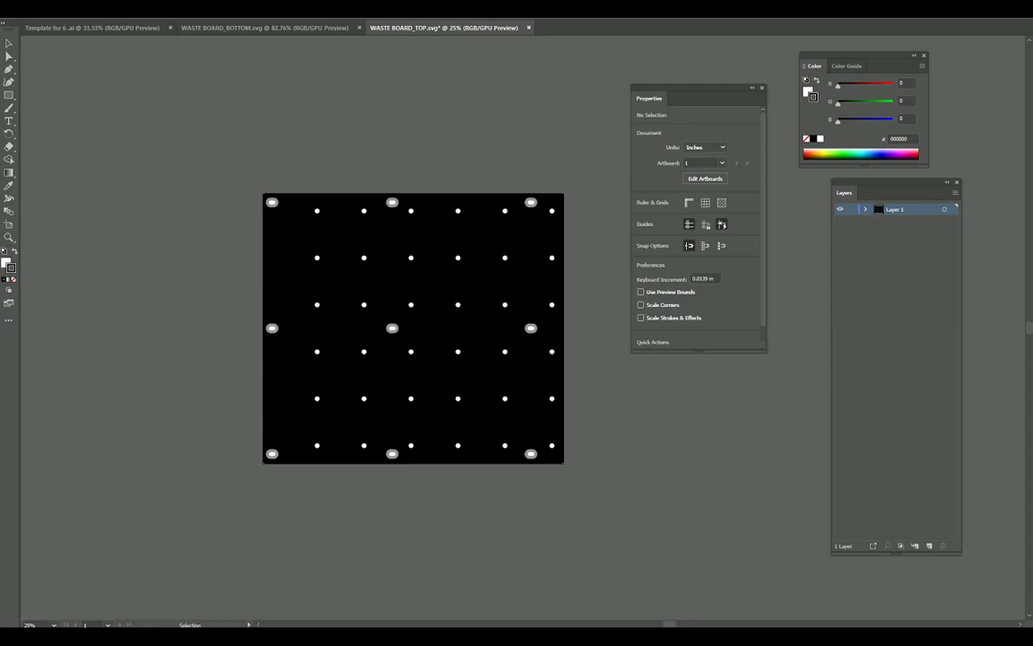
# Back in Illustrator, select the black board outline in WASTE BOARD_TOP.svg and examine its rounded upper-right corner.
pyautogui.scroll(1, 592, 474)
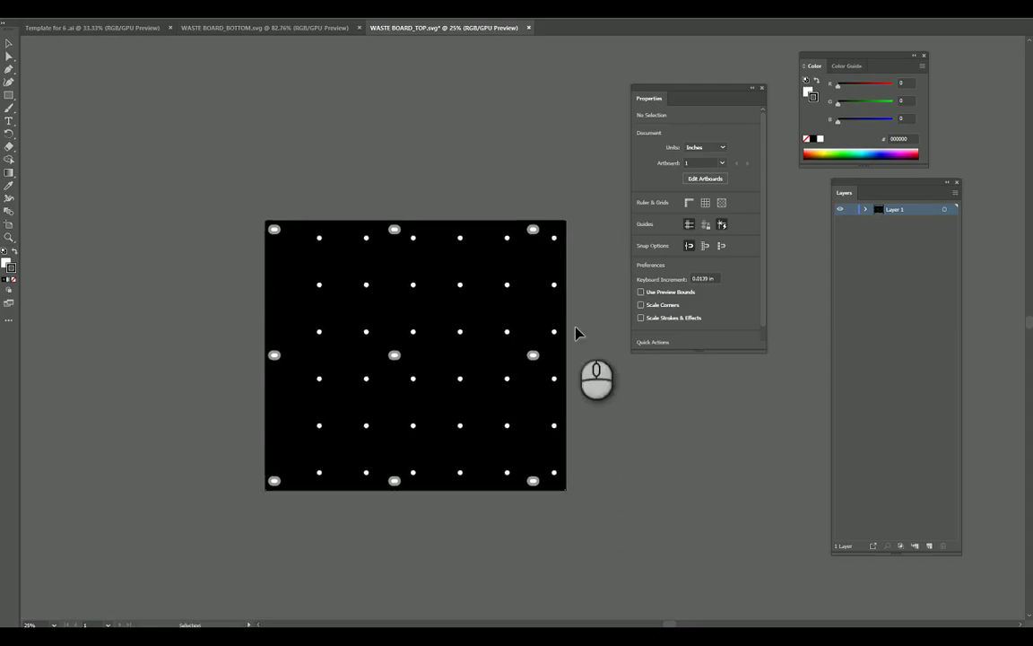
pyautogui.keyDown('alt'); pyautogui.scroll(5, 566, 214); pyautogui.keyUp('alt')
pyautogui.scroll(-5, 453, 386)
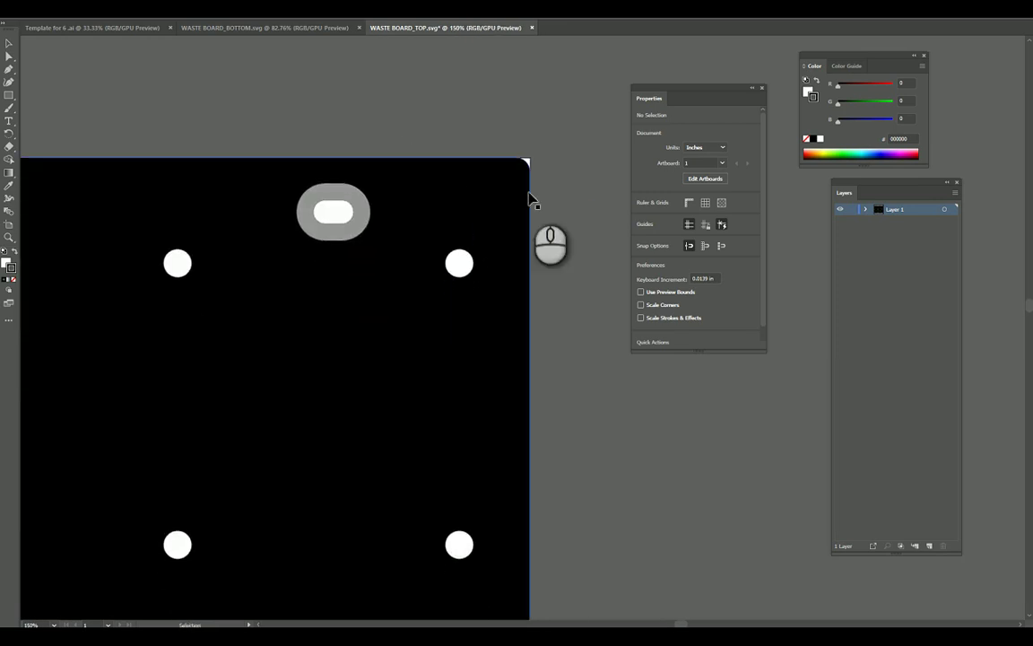
pyautogui.scroll(1, 526, 168)
pyautogui.keyDown('alt'); pyautogui.scroll(2, 528, 170); pyautogui.keyUp('alt')
pyautogui.keyDown('alt'); pyautogui.scroll(2, 529, 184); pyautogui.keyUp('alt')
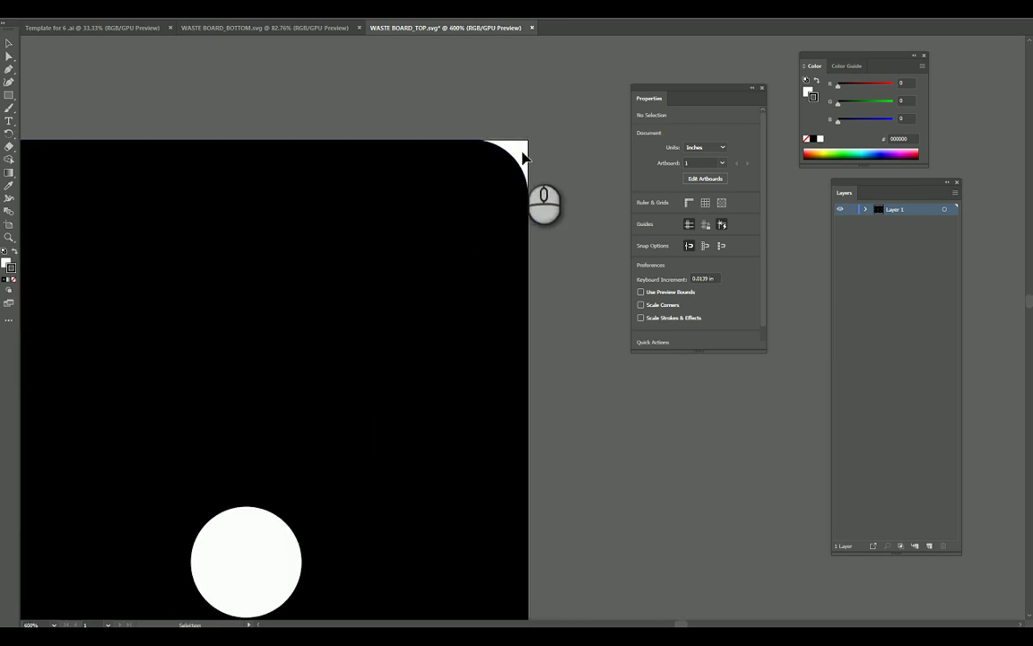
pyautogui.click(520, 166)
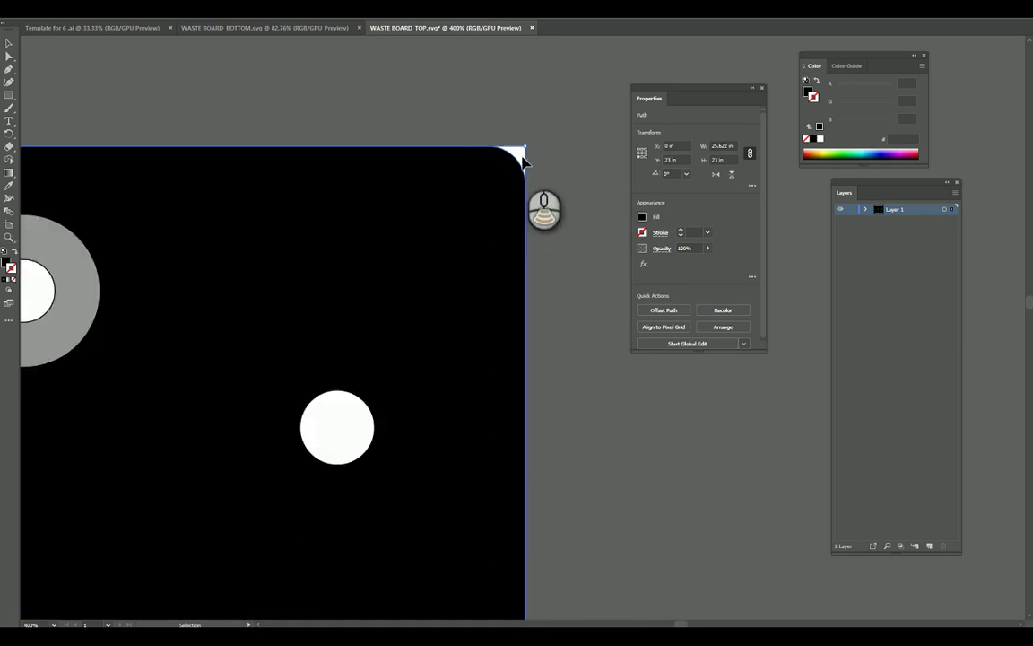
pyautogui.keyDown('alt'); pyautogui.scroll(-2, 524, 156); pyautogui.keyUp('alt')
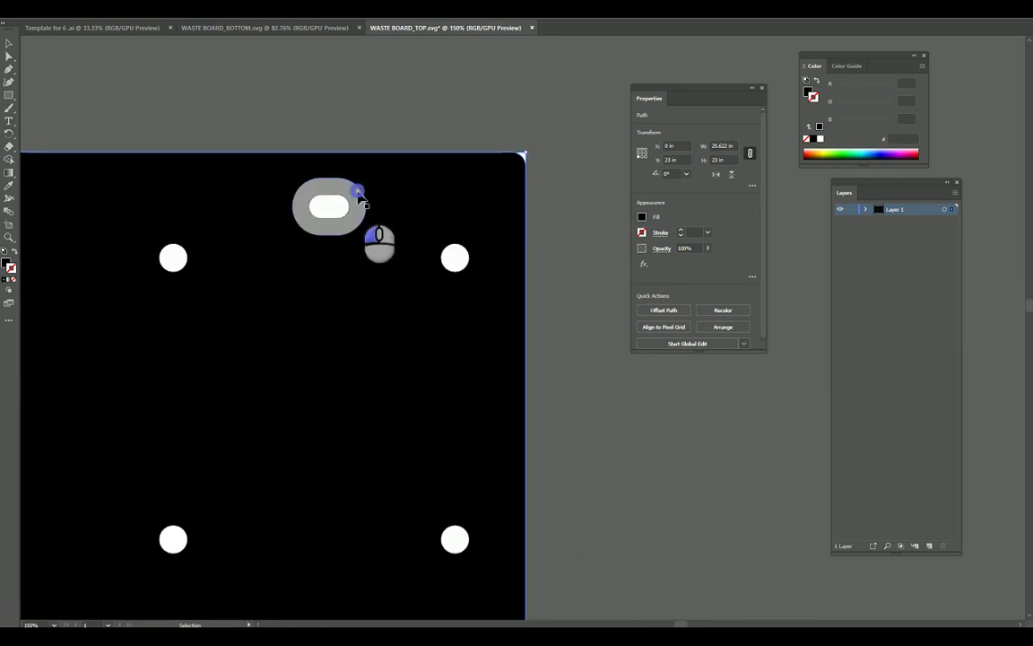
# Try moving the upper-right attachment hole's grey pocket and white slot apart, and undo both moves.
pyautogui.moveTo(357, 190); pyautogui.dragTo(453, 193)
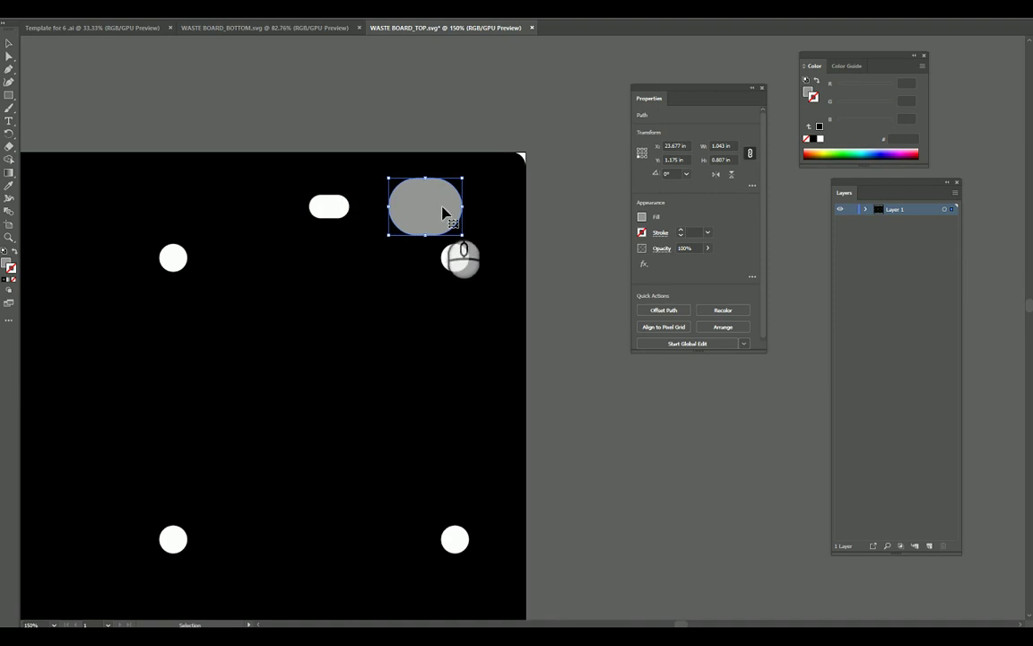
pyautogui.moveTo(340, 207); pyautogui.dragTo(342, 230)
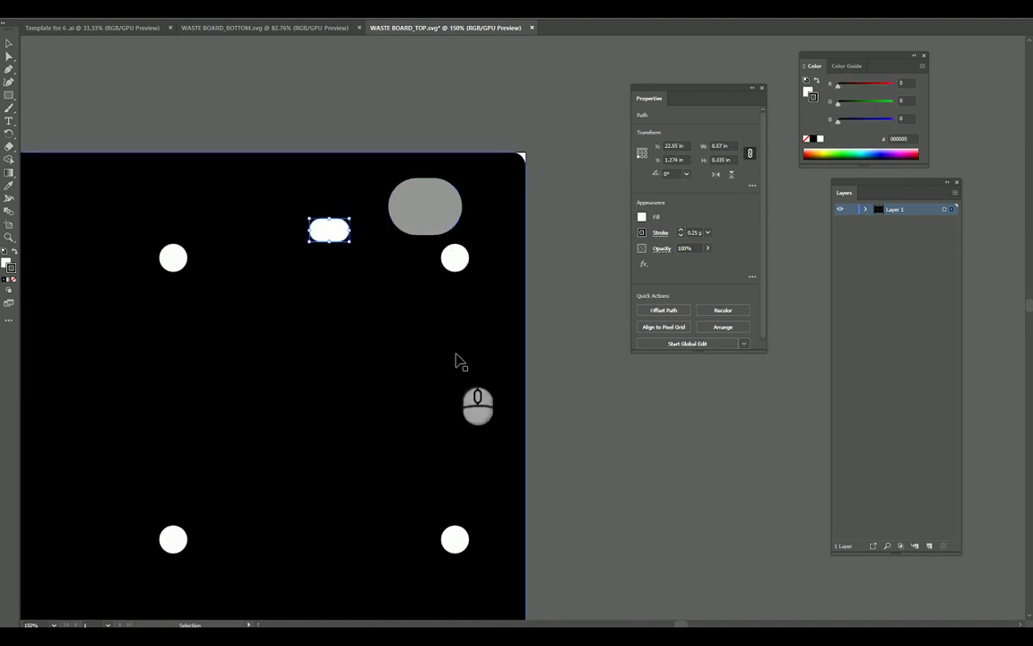
pyautogui.hotkey('ctrl', 'z')
pyautogui.hotkey('ctrl', 'z')
pyautogui.click(421, 74)
pyautogui.press('h')
pyautogui.moveTo(560, 371); pyautogui.dragTo(578, 320)
pyautogui.keyDown('alt'); pyautogui.scroll(-5, 564, 298); pyautogui.keyUp('alt')
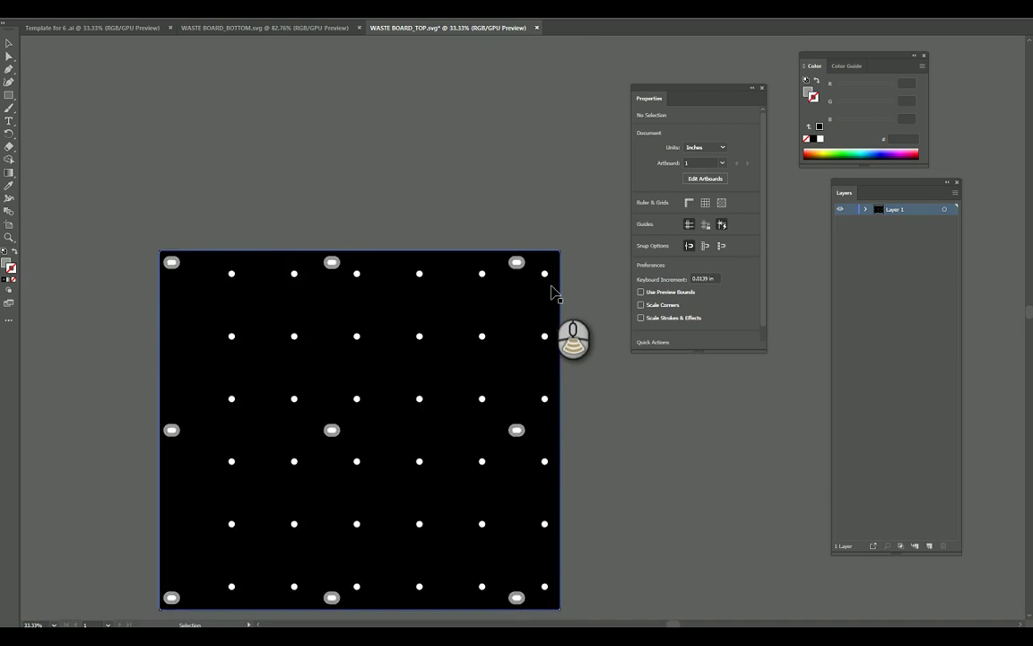
pyautogui.moveTo(374, 173); pyautogui.dragTo(408, 111)
pyautogui.moveTo(637, 94); pyautogui.dragTo(643, 96)
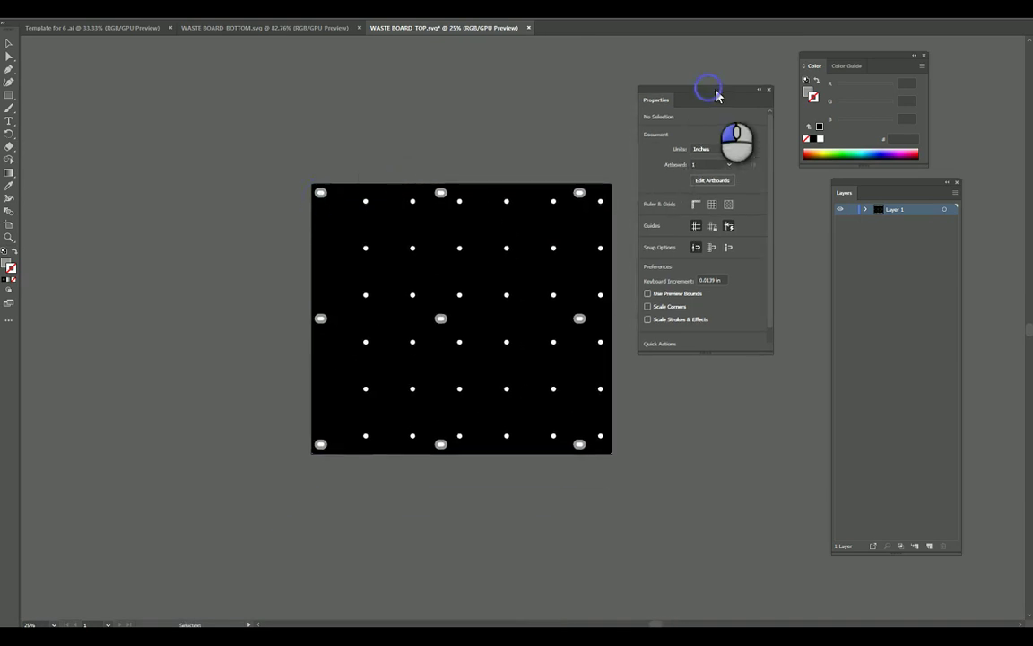
# Set the stroke weight of all artwork in WASTE BOARD_BOTTOM.svg to 0.25 pt and deselect it.
pyautogui.click(278, 29)
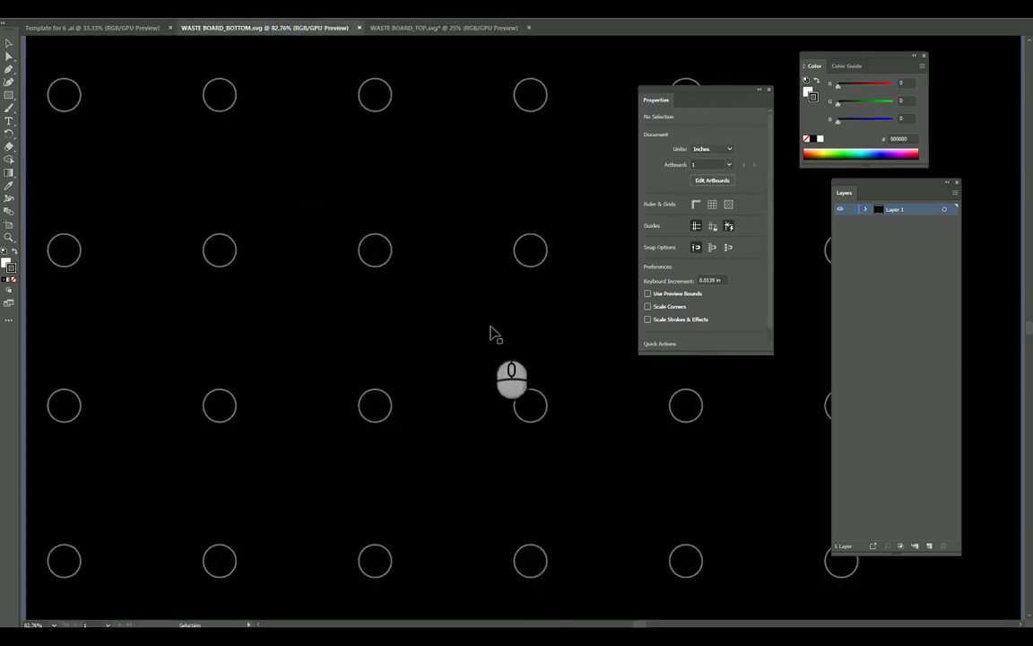
pyautogui.keyDown('alt'); pyautogui.scroll(-4, 431, 332); pyautogui.keyUp('alt')
pyautogui.click(446, 342)
pyautogui.click(716, 235)
pyautogui.click(730, 269)
pyautogui.click(438, 159)
pyautogui.moveTo(522, 131); pyautogui.dragTo(482, 132)
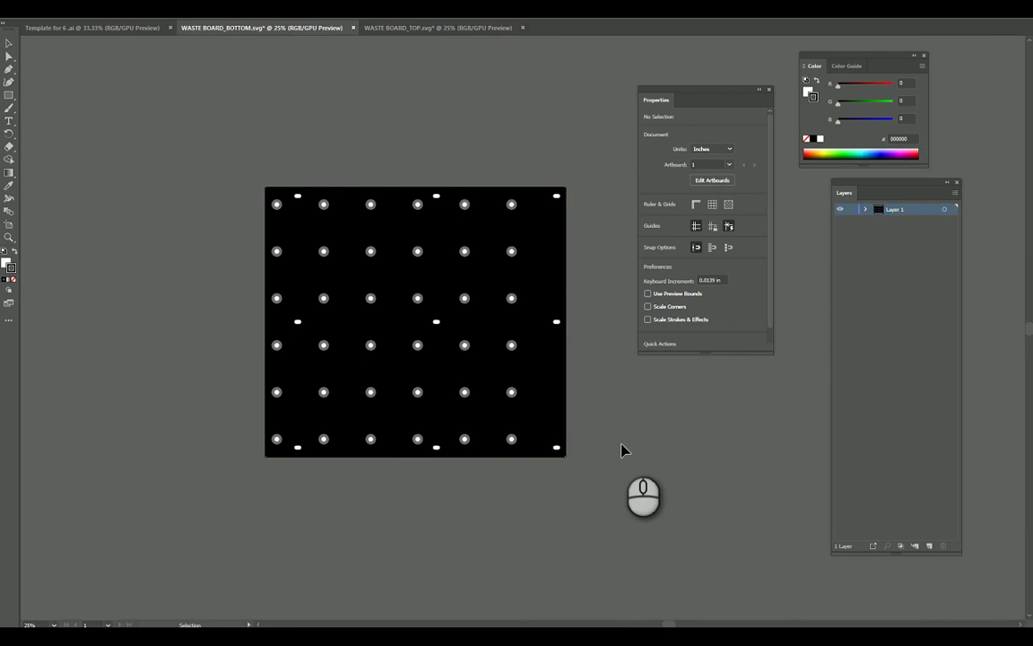
# Compare the grey pockets and white through-cuts in WASTE BOARD_BOTTOM.svg with those in WASTE BOARD_TOP.svg.
pyautogui.keyDown('alt'); pyautogui.scroll(1, 599, 291); pyautogui.keyUp('alt')
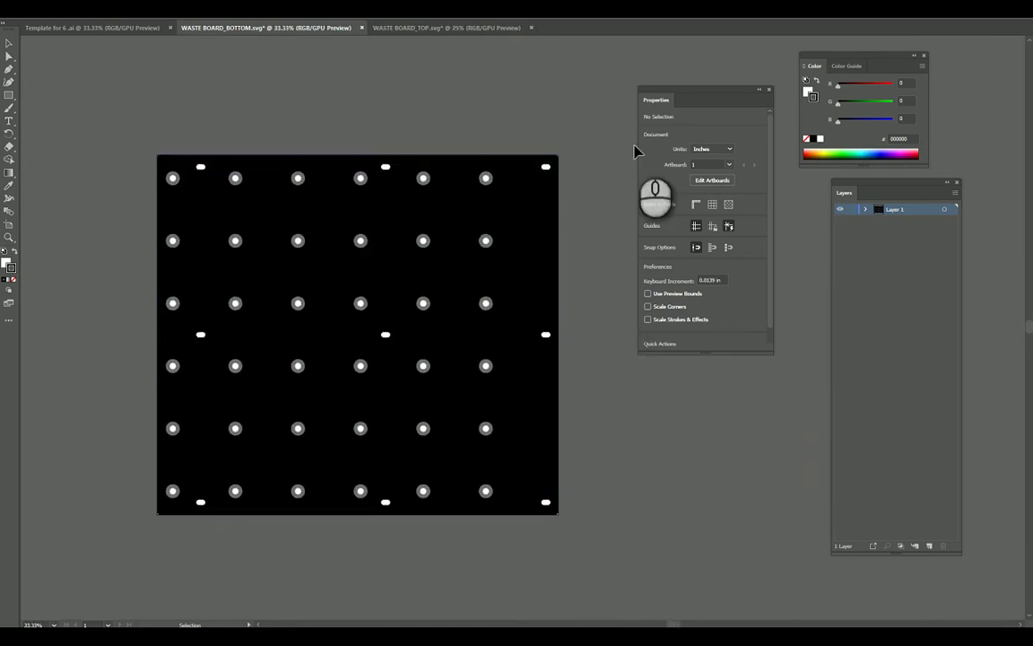
pyautogui.moveTo(691, 93); pyautogui.dragTo(707, 68)
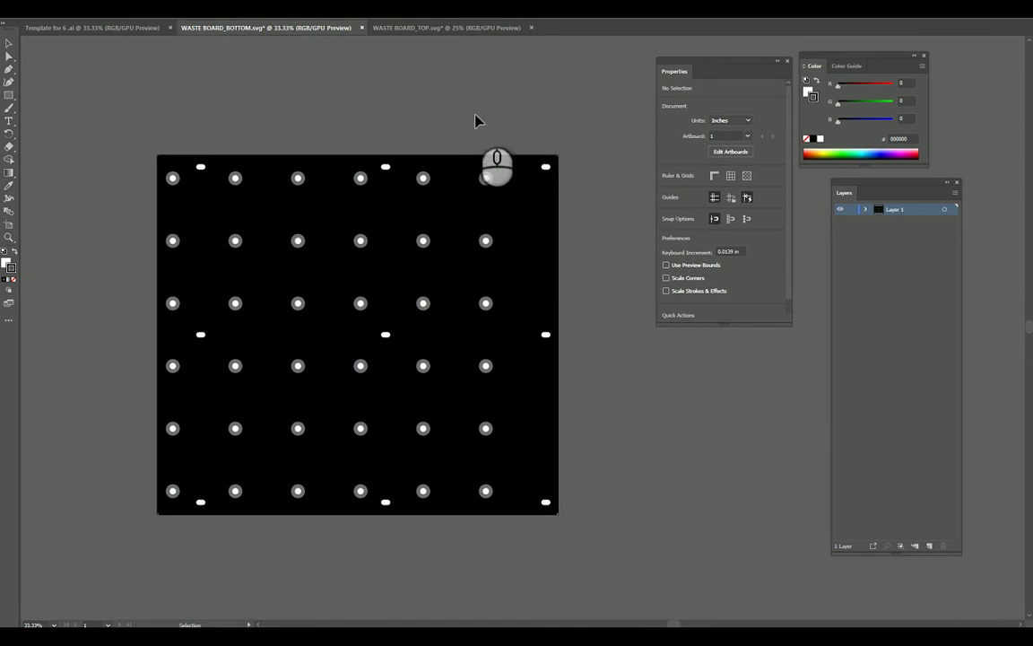
pyautogui.moveTo(466, 119); pyautogui.dragTo(532, 119)
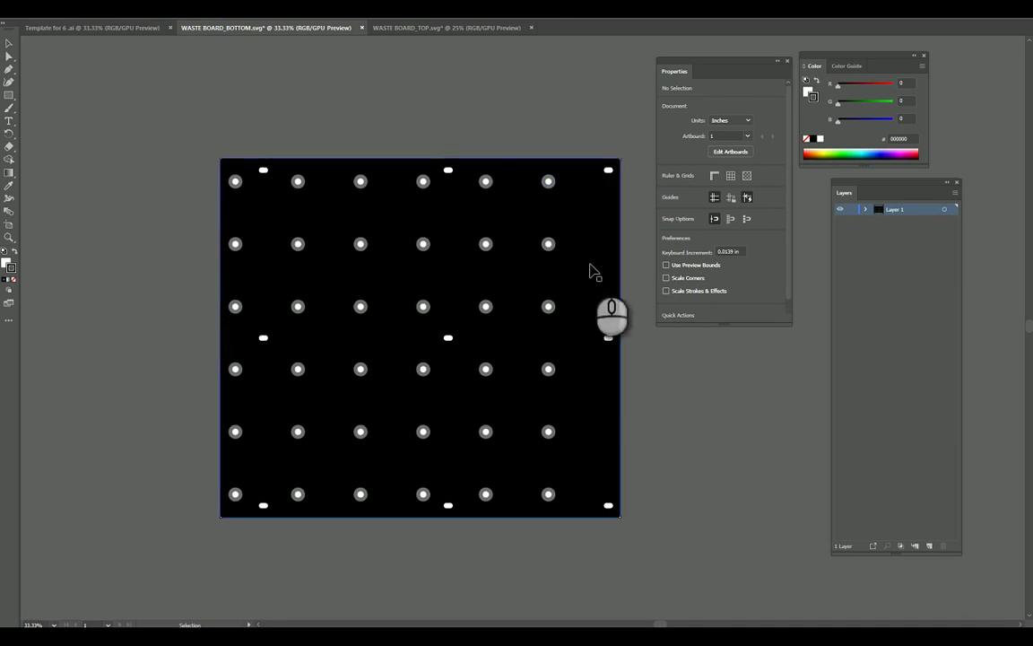
pyautogui.click(417, 28)
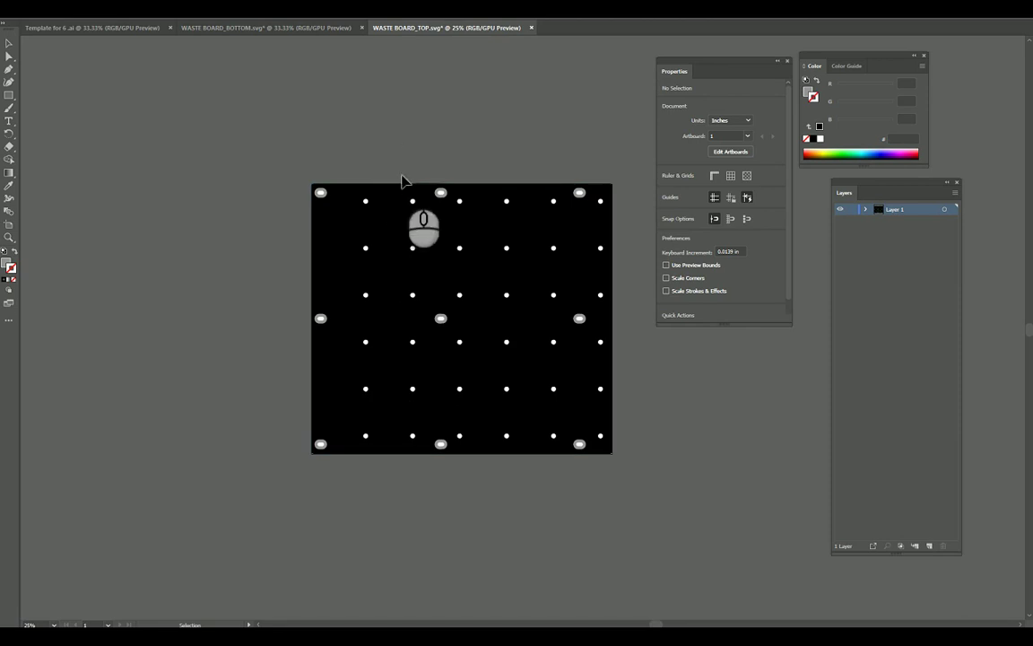
pyautogui.moveTo(438, 136); pyautogui.dragTo(254, 175)
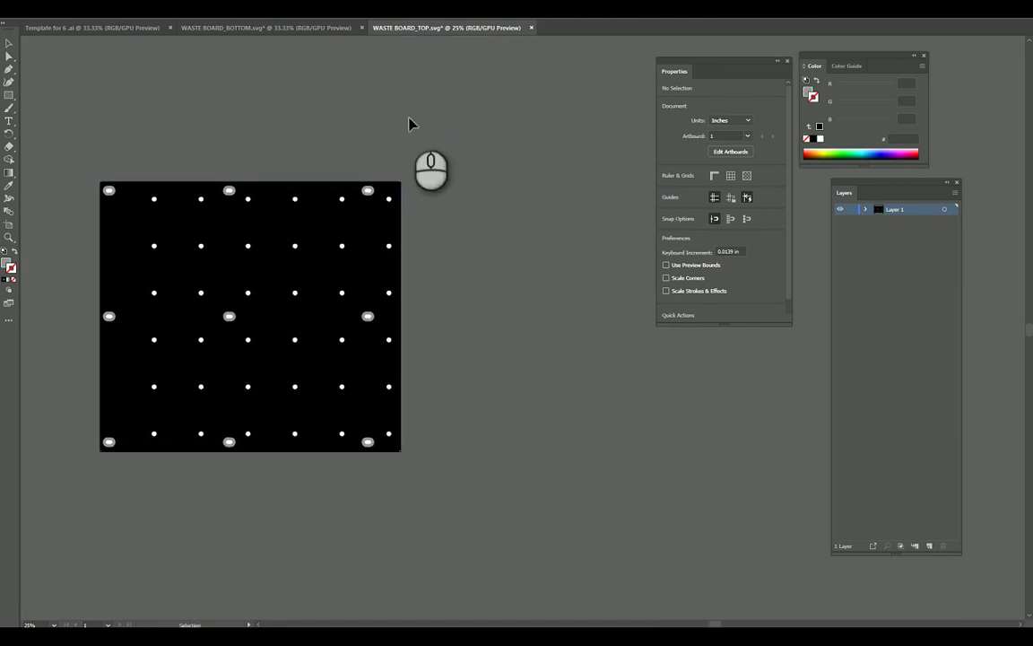
pyautogui.moveTo(284, 138); pyautogui.dragTo(471, 151)
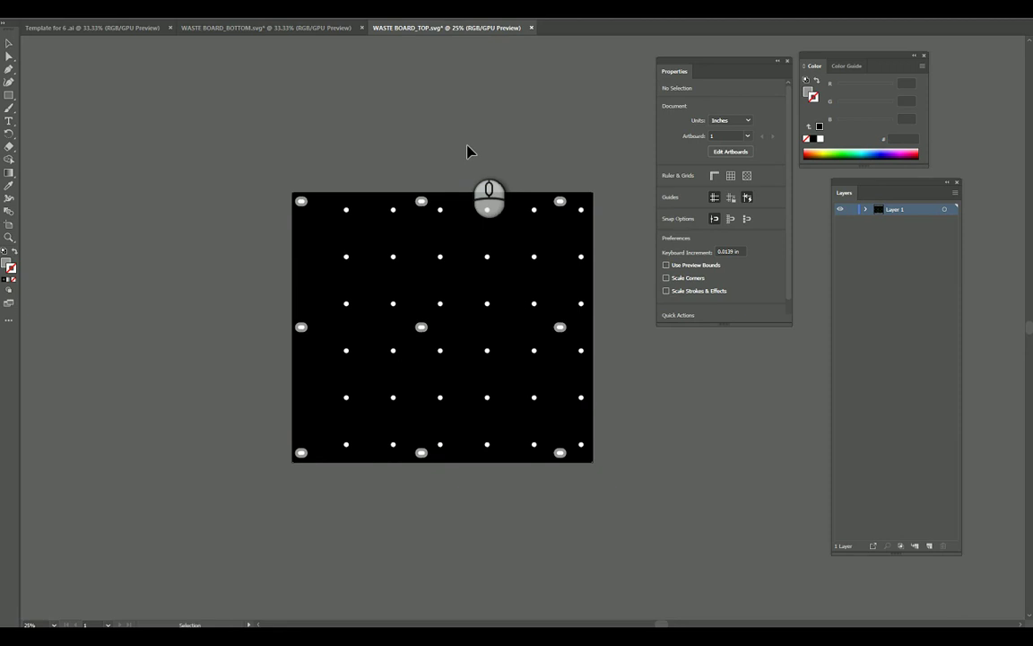
pyautogui.click(272, 30)
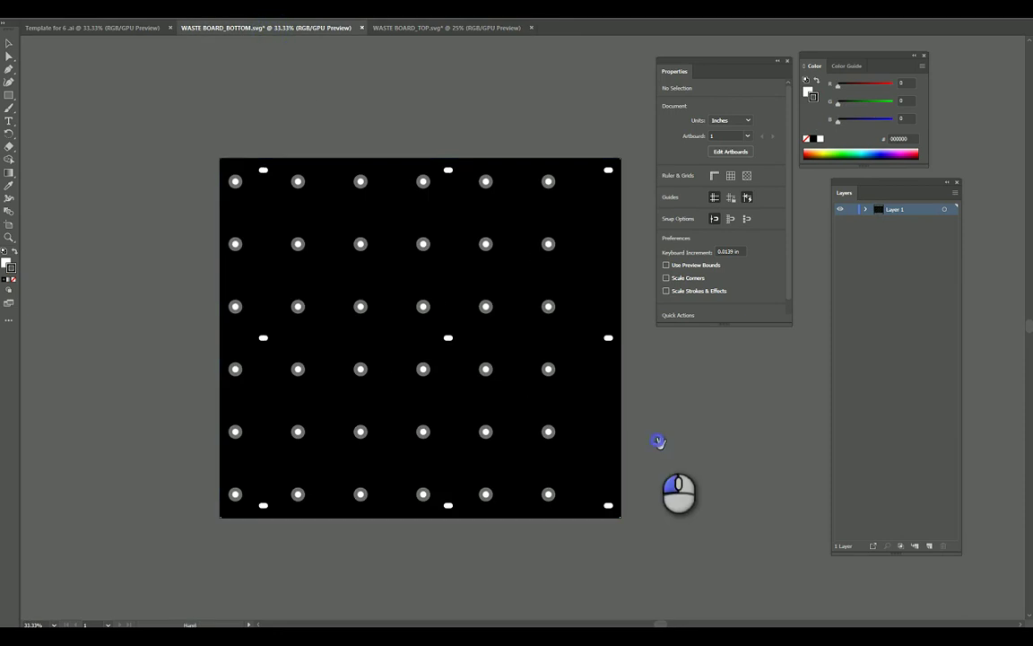
pyautogui.moveTo(658, 441); pyautogui.dragTo(654, 436)
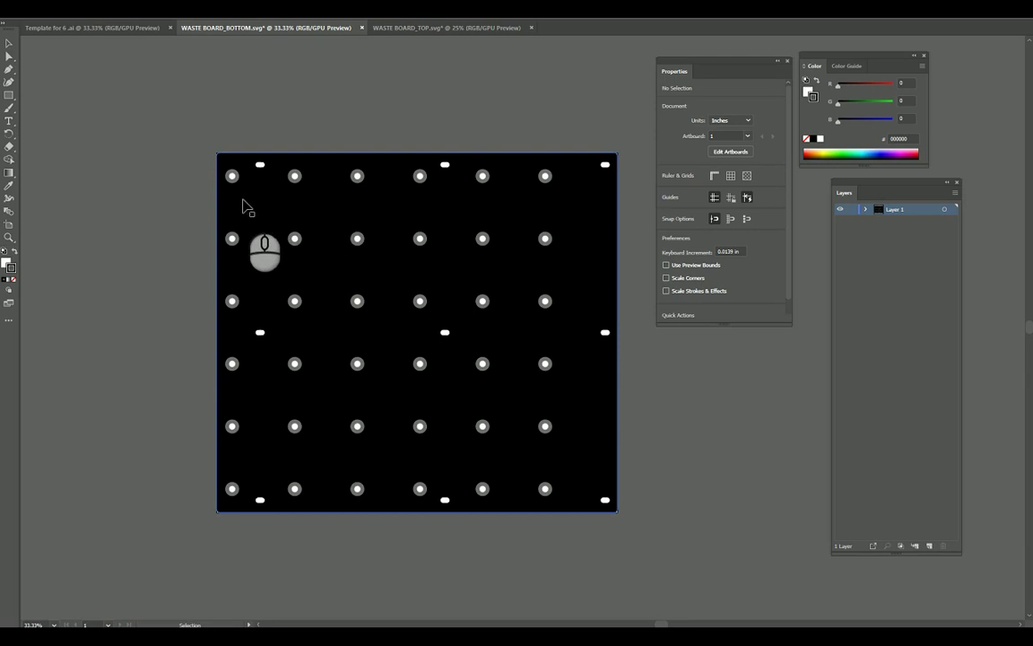
# Select the white centre circles of the first four holes in the two uppermost rows of WASTE BOARD_BOTTOM.svg.
pyautogui.keyDown('alt'); pyautogui.scroll(2, 235, 201); pyautogui.keyUp('alt')
pyautogui.keyDown('alt'); pyautogui.scroll(1, 235, 171); pyautogui.keyUp('alt')
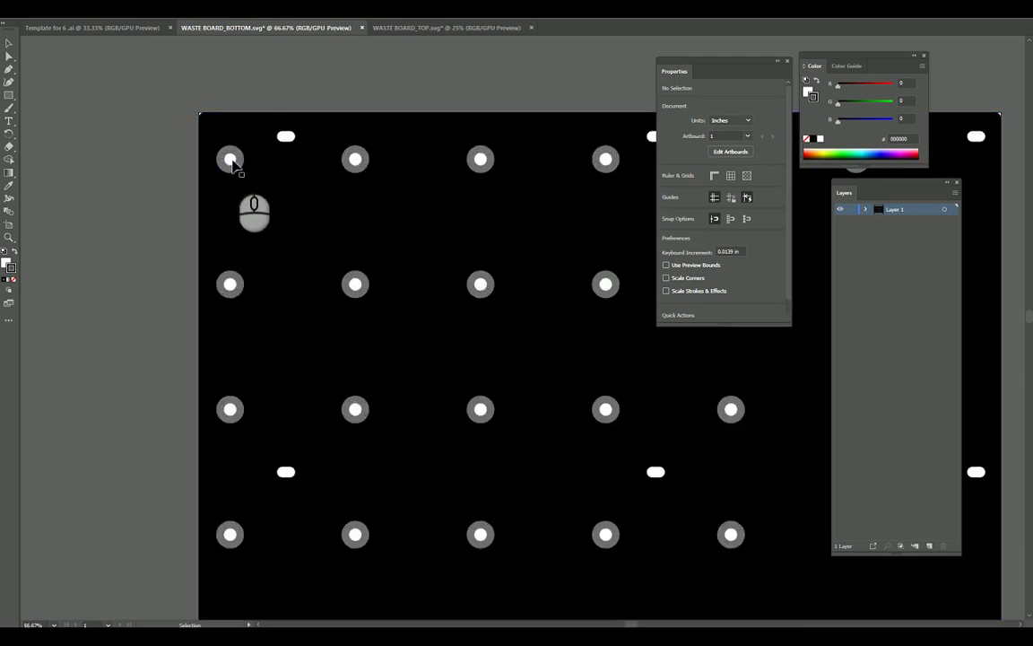
pyautogui.click(231, 163)
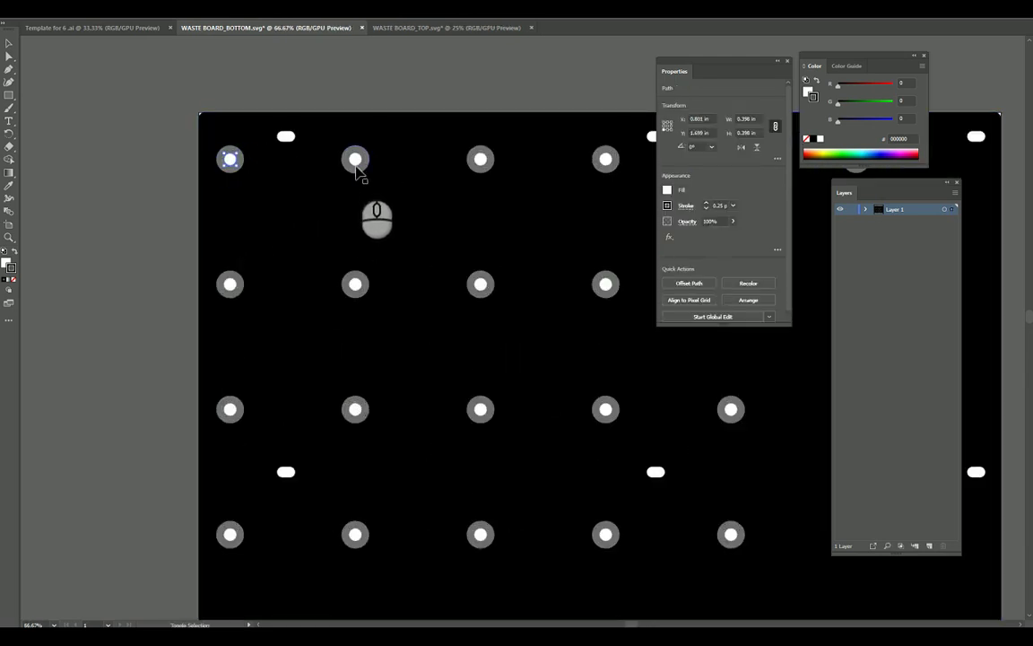
pyautogui.keyDown('shift'); pyautogui.click(355, 161); pyautogui.keyUp('shift')
pyautogui.keyDown('shift'); pyautogui.click(480, 160); pyautogui.keyUp('shift')
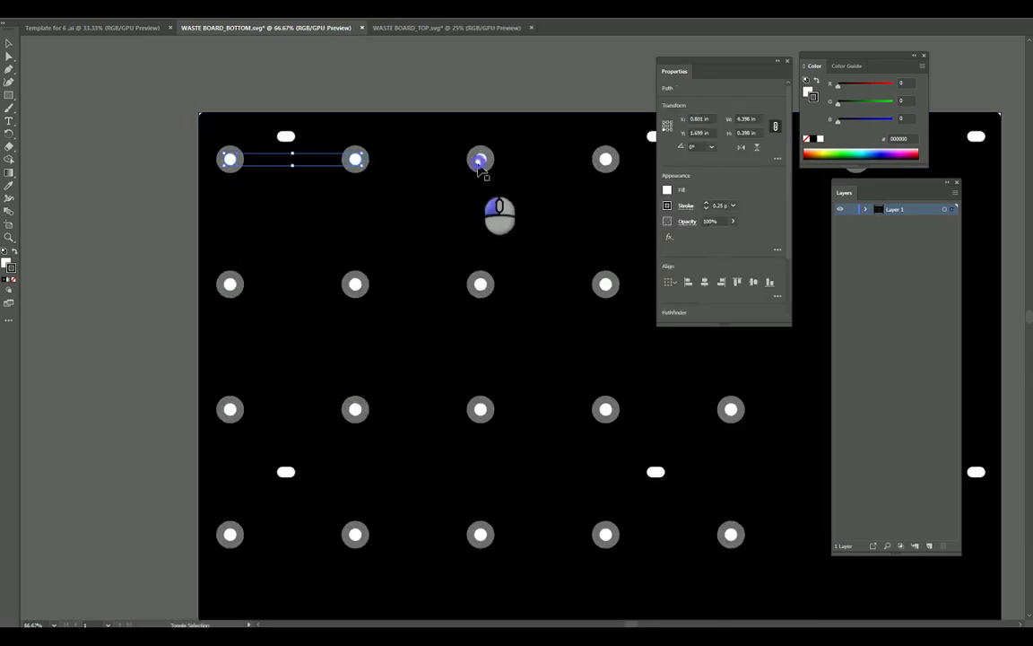
pyautogui.keyDown('shift'); pyautogui.click(607, 161); pyautogui.keyUp('shift')
pyautogui.keyDown('shift'); pyautogui.click(606, 286); pyautogui.keyUp('shift')
pyautogui.keyDown('shift'); pyautogui.click(481, 285); pyautogui.keyUp('shift')
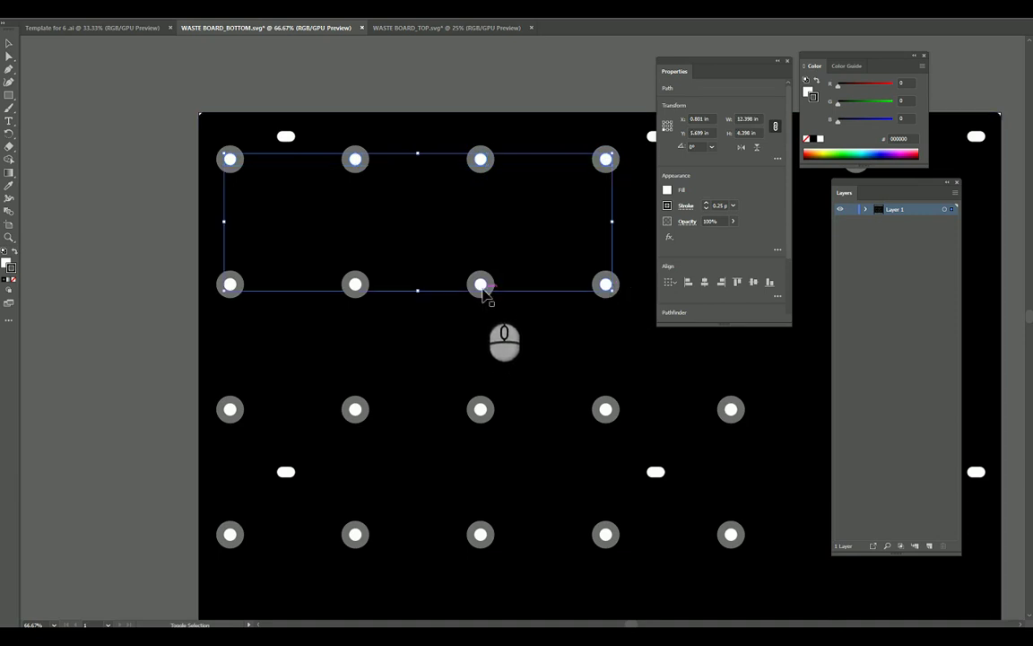
pyautogui.keyDown('shift'); pyautogui.click(355, 285); pyautogui.keyUp('shift')
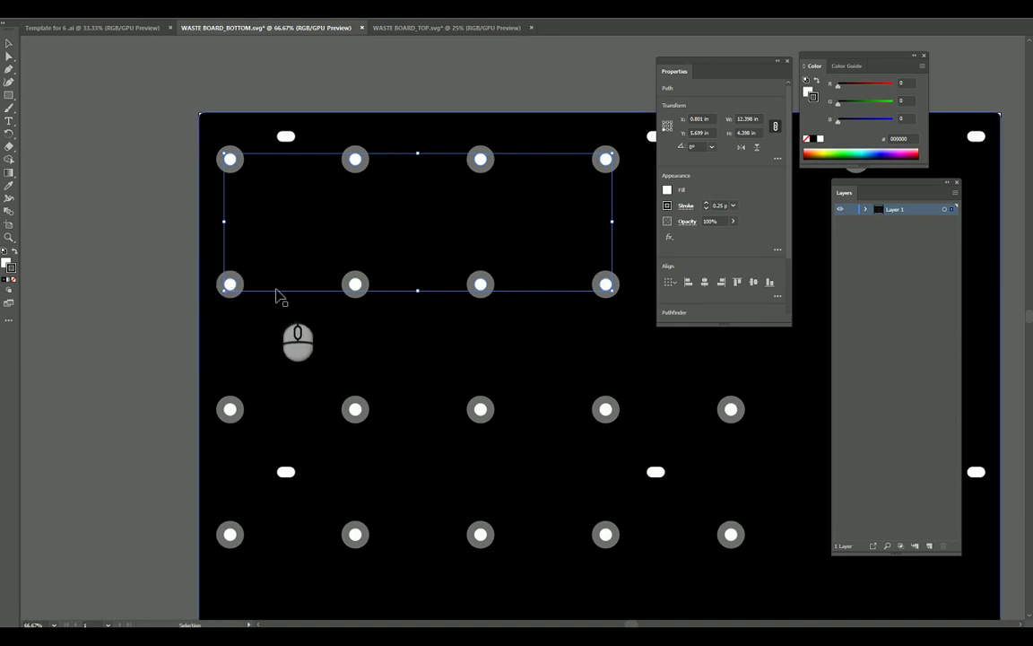
# Expand Layer 1 and add more white hole paths to the selection from its object list.
pyautogui.keyDown('alt'); pyautogui.scroll(-1, 303, 300); pyautogui.keyUp('alt')
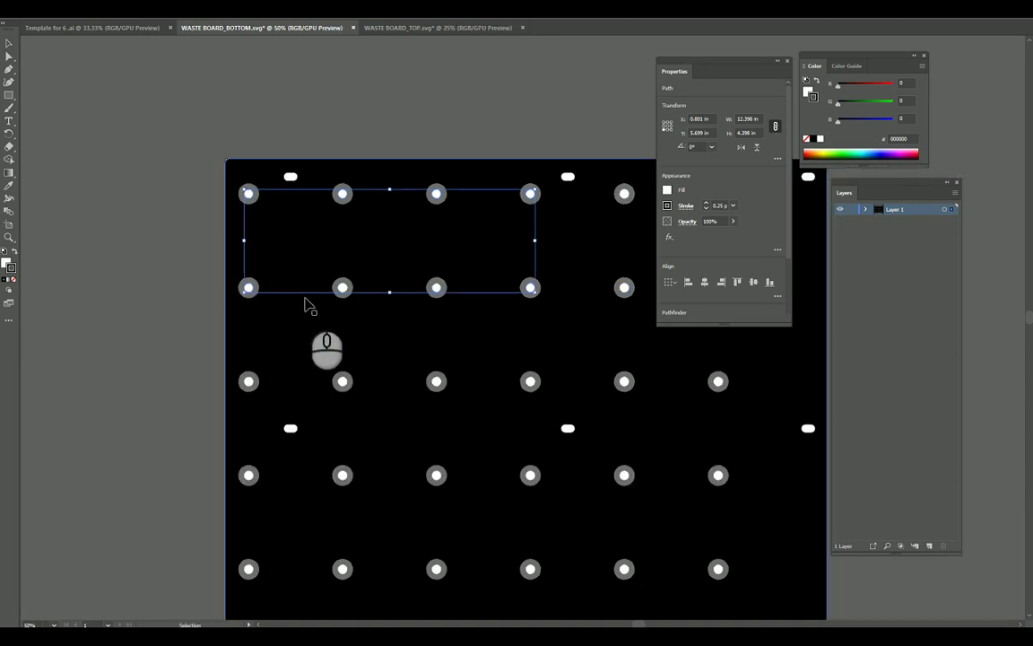
pyautogui.click(867, 210)
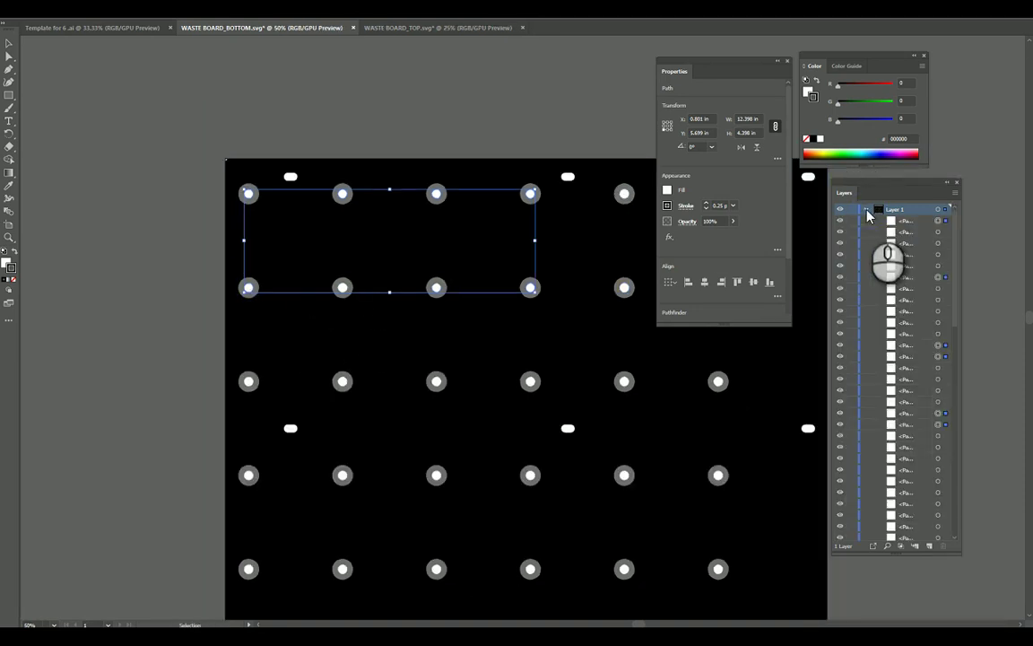
pyautogui.keyDown('shift'); pyautogui.click(939, 368); pyautogui.keyUp('shift')
pyautogui.keyDown('shift'); pyautogui.click(939, 379); pyautogui.keyUp('shift')
pyautogui.keyDown('shift'); pyautogui.click(939, 402); pyautogui.keyUp('shift')
pyautogui.keyDown('shift'); pyautogui.click(939, 413); pyautogui.keyUp('shift')
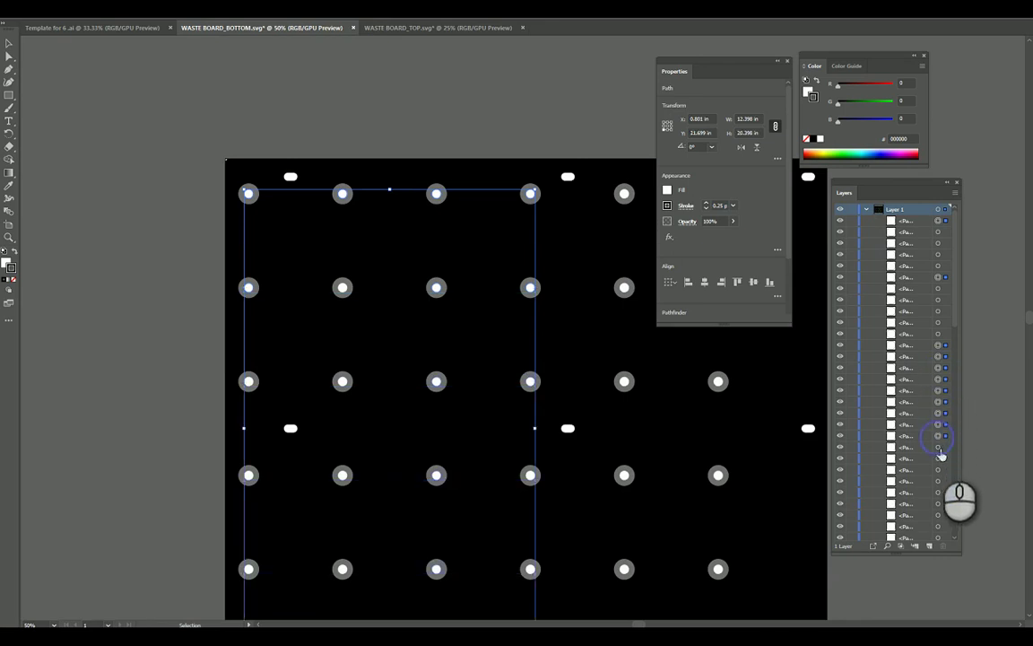
pyautogui.keyDown('shift'); pyautogui.click(939, 458); pyautogui.keyUp('shift')
pyautogui.keyDown('shift'); pyautogui.click(939, 469); pyautogui.keyUp('shift')
pyautogui.keyDown('shift'); pyautogui.click(939, 481); pyautogui.keyUp('shift')
# Lock all grey pocket paths and the black board outline in Layer 1, leaving the white paths unlocked.
pyautogui.moveTo(705, 456); pyautogui.dragTo(556, 392)
pyautogui.moveTo(852, 209); pyautogui.dragTo(853, 448)
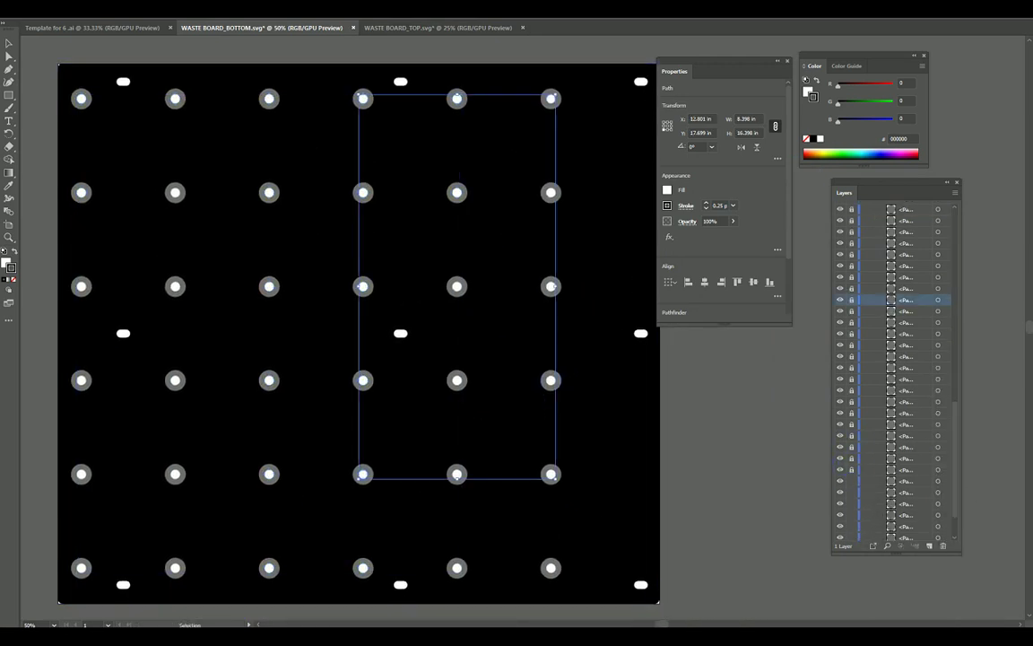
pyautogui.scroll(5, 853, 413)
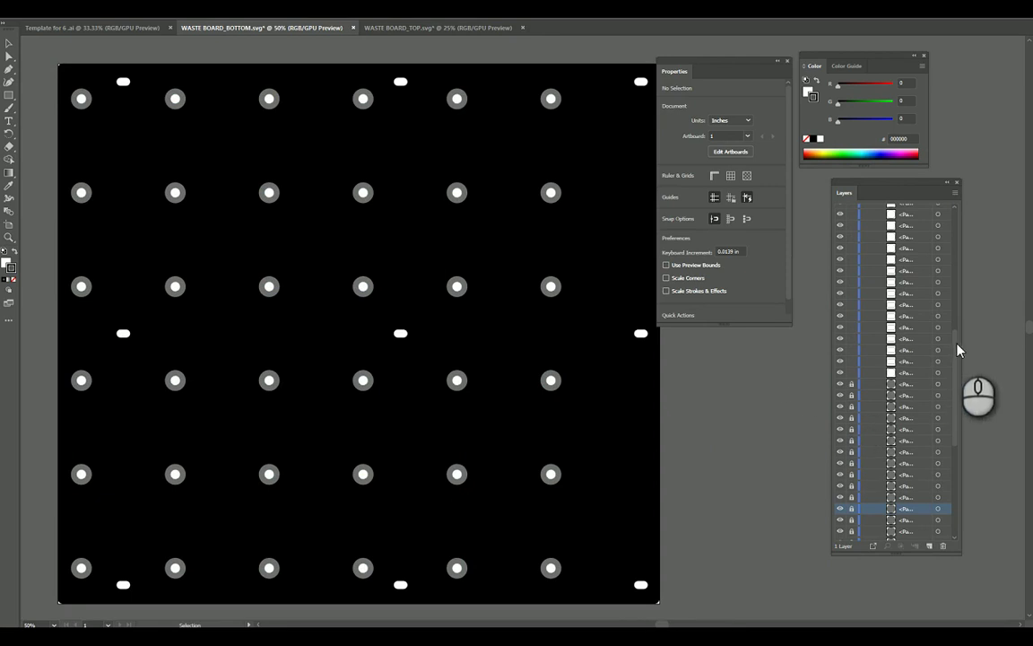
pyautogui.moveTo(956, 341); pyautogui.dragTo(965, 237)
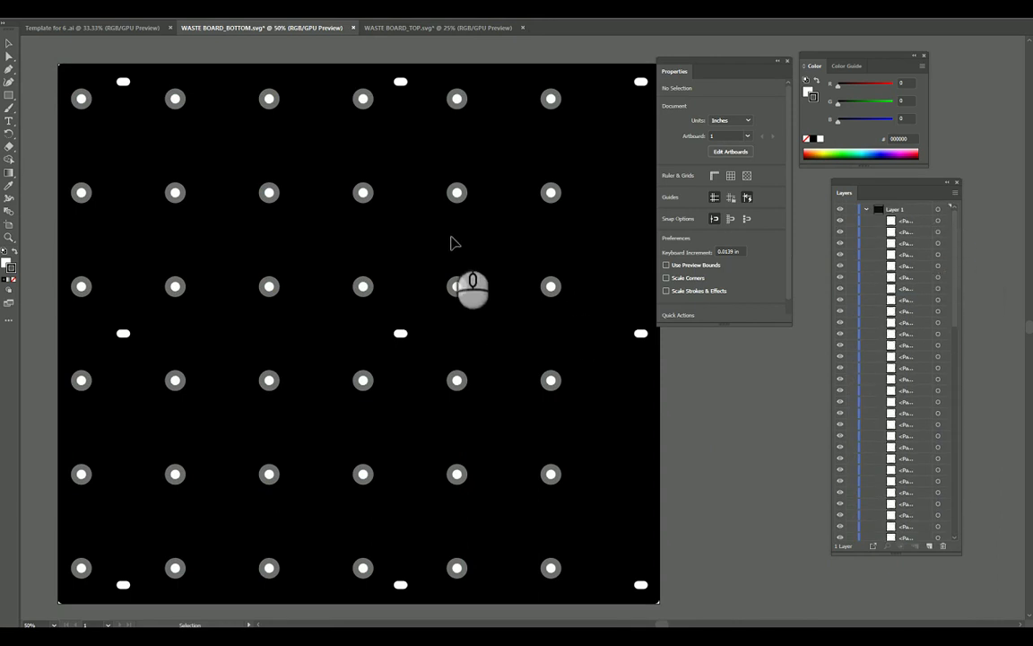
# Check the guide colour in Template for 6 .ai and select all white holes and slots in WASTE BOARD_BOTTOM.svg.
pyautogui.click(92, 27)
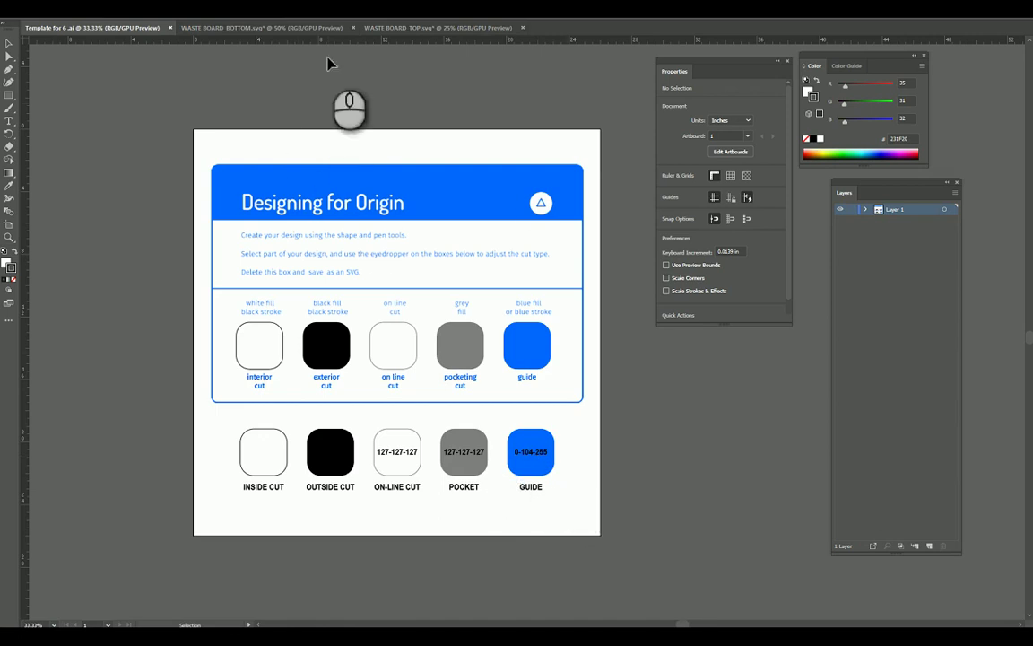
pyautogui.click(269, 28)
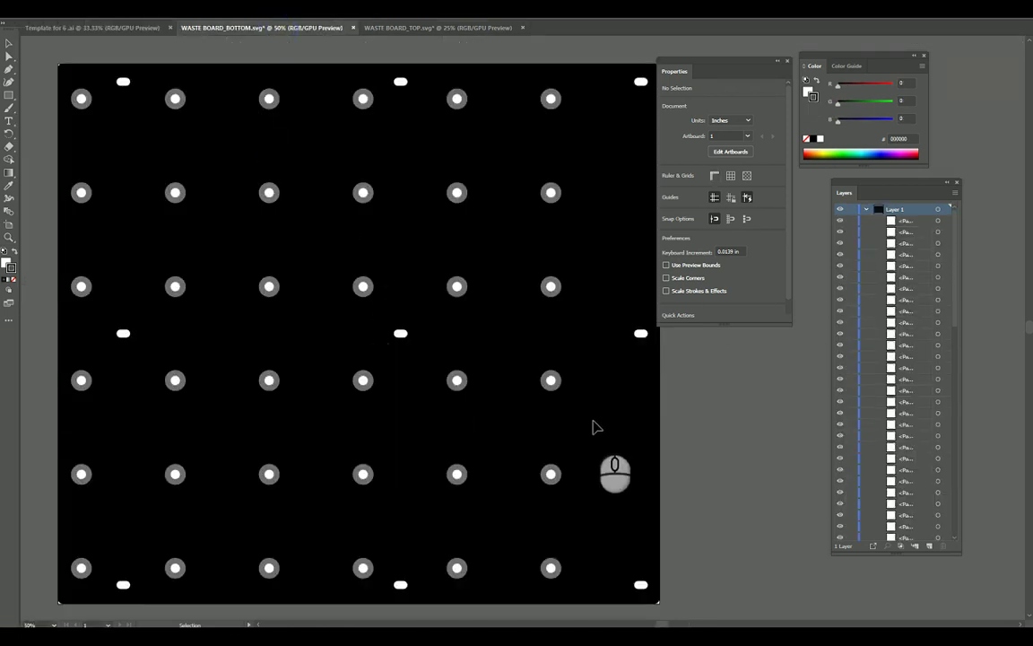
pyautogui.click(411, 333)
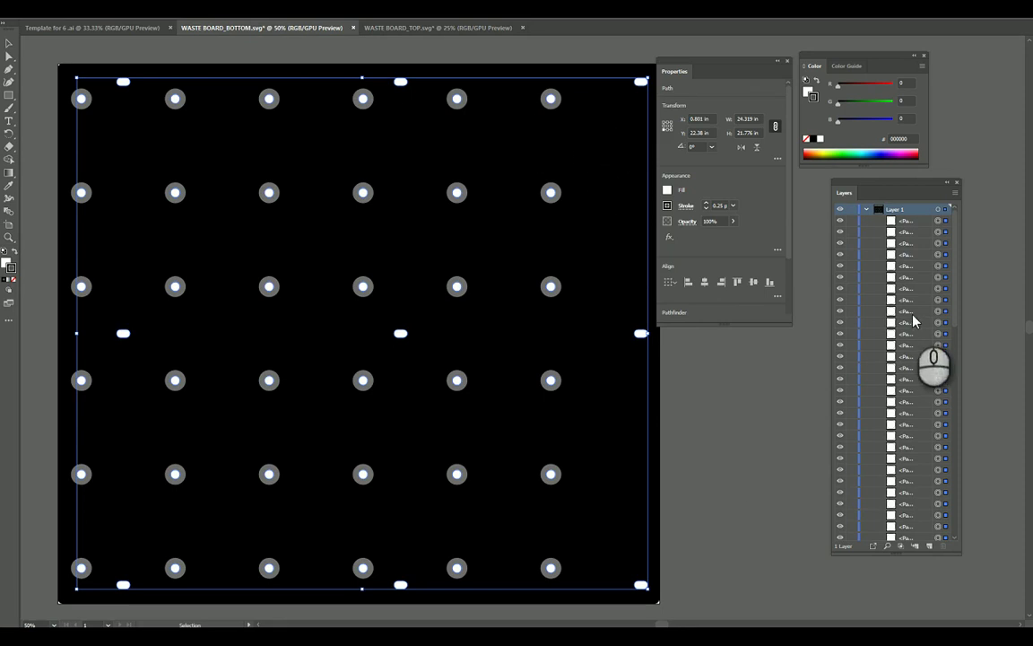
# Examine the attachment slots and holes in WASTE BOARD_TOP.svg and return to WASTE BOARD_BOTTOM.svg.
pyautogui.click(404, 28)
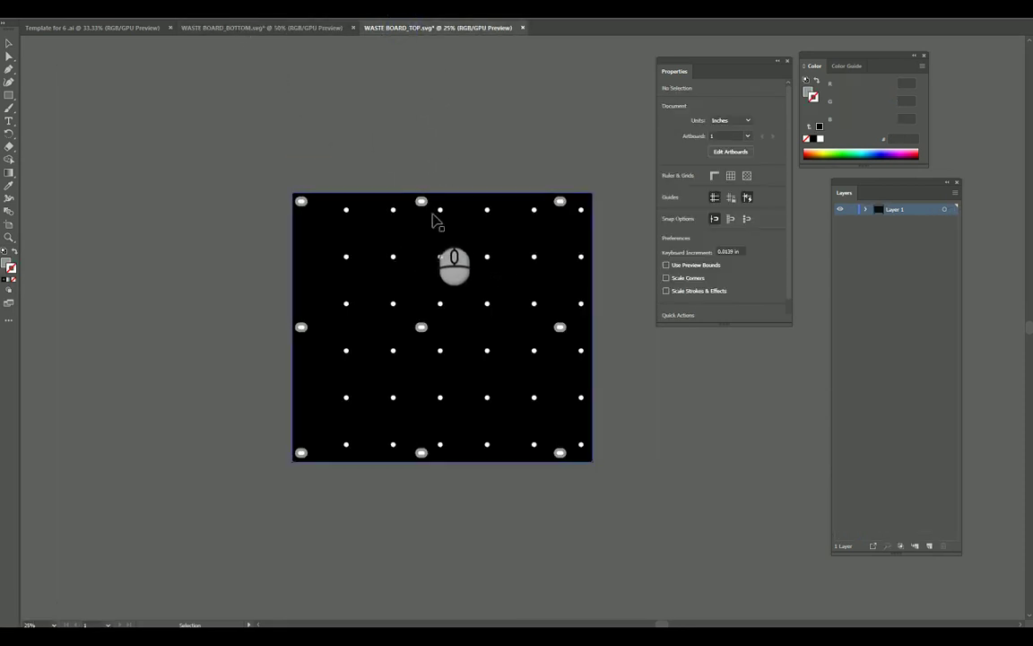
pyautogui.keyDown('alt'); pyautogui.scroll(3, 439, 215); pyautogui.keyUp('alt')
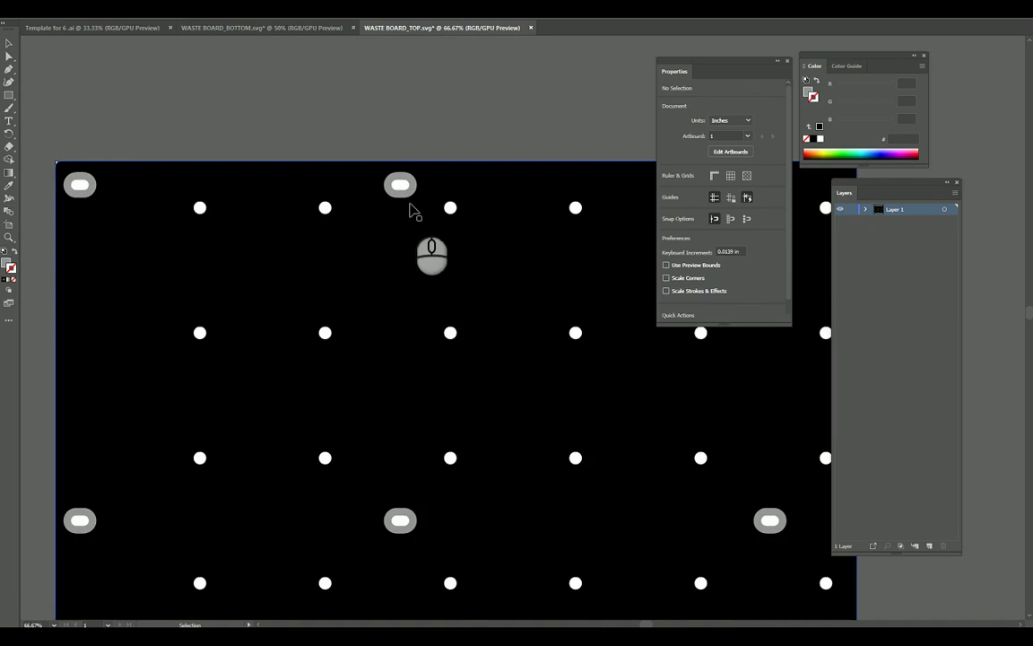
pyautogui.click(303, 28)
pyautogui.click(334, 95)
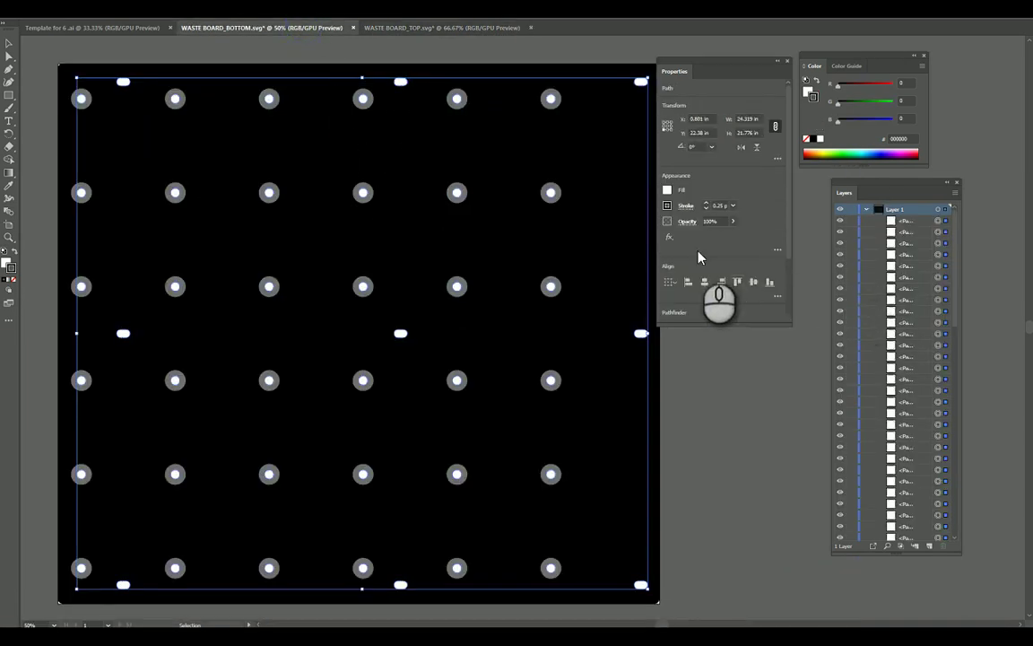
# Set the stroke colour of the selected white holes and slots to guide blue, RGB 0, 104, 255, and deselect them.
pyautogui.click(665, 207)
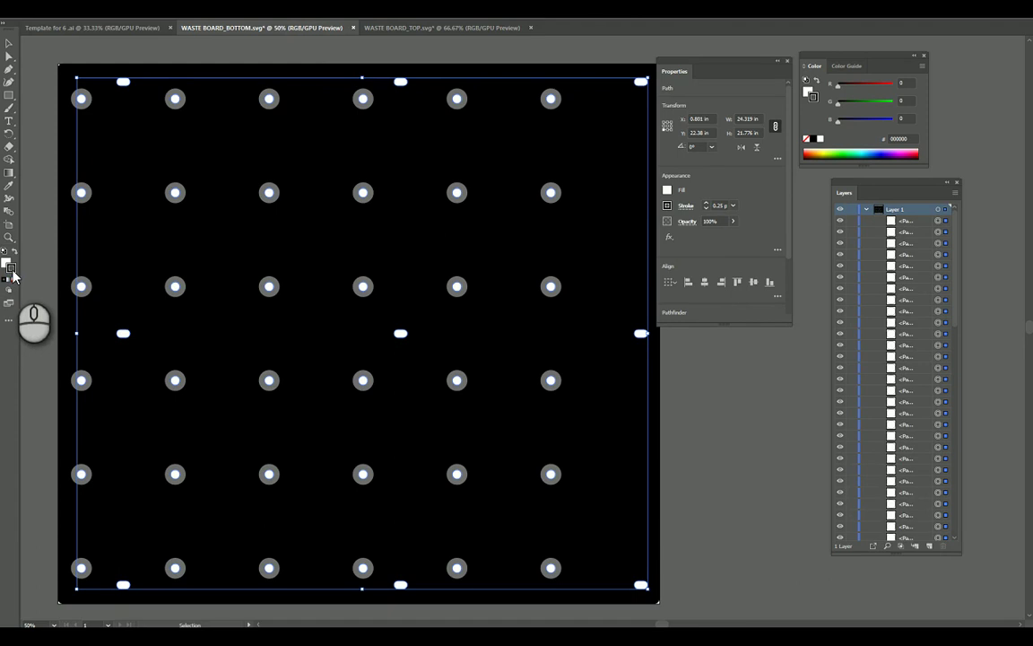
pyautogui.doubleClick(12, 266)
pyautogui.moveTo(633, 259)
pyautogui.mouseDown()
pyautogui.moveTo(599, 296)
pyautogui.moveTo(604, 318)
pyautogui.mouseUp()
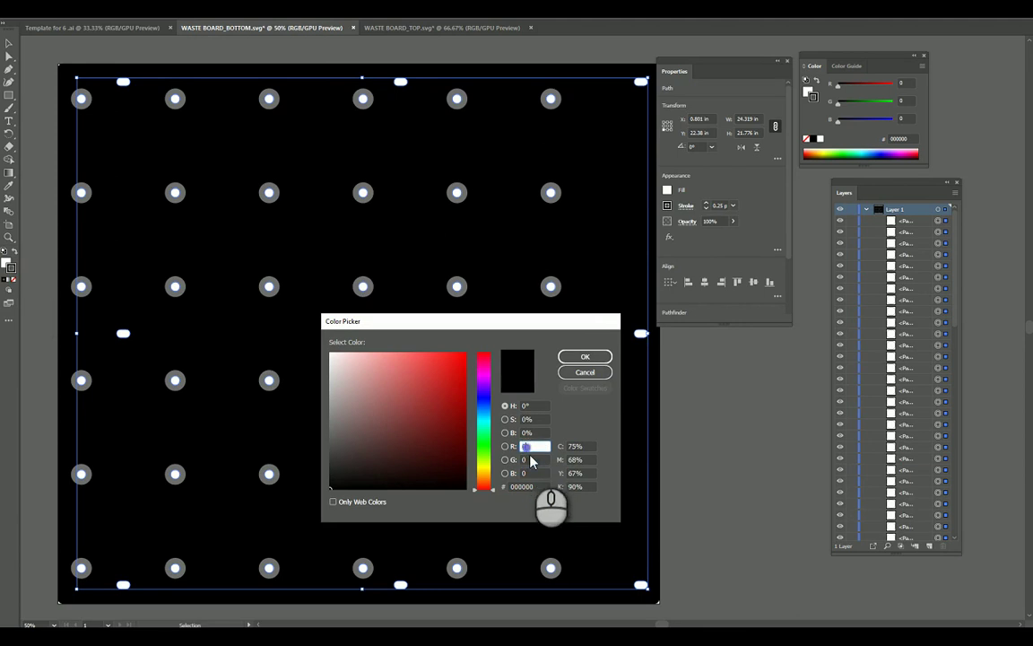
pyautogui.click(531, 459)
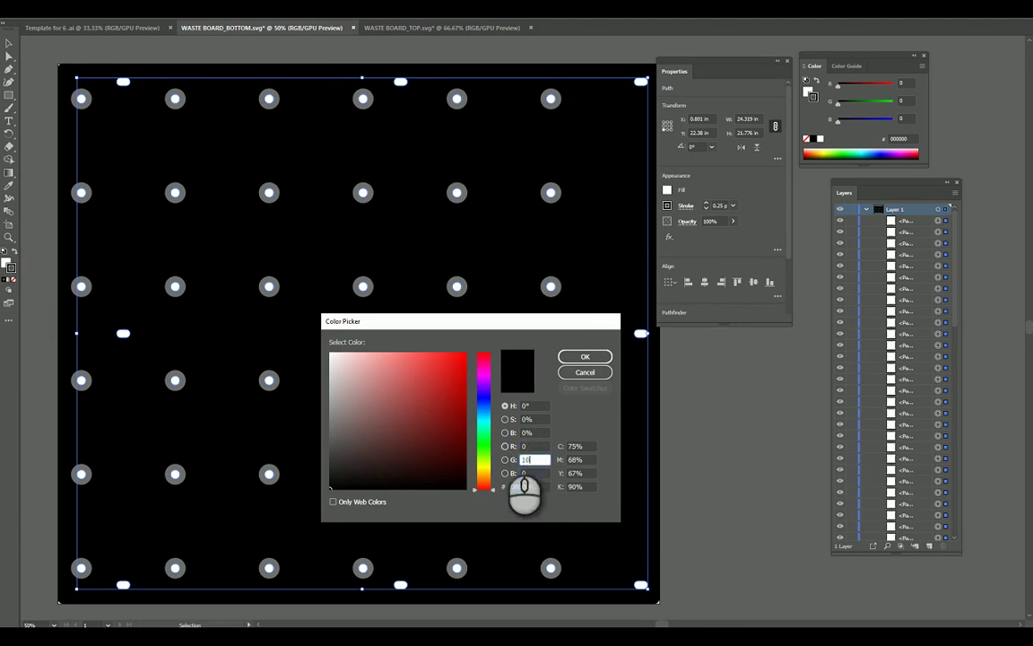
pyautogui.write('104')
pyautogui.click(520, 473)
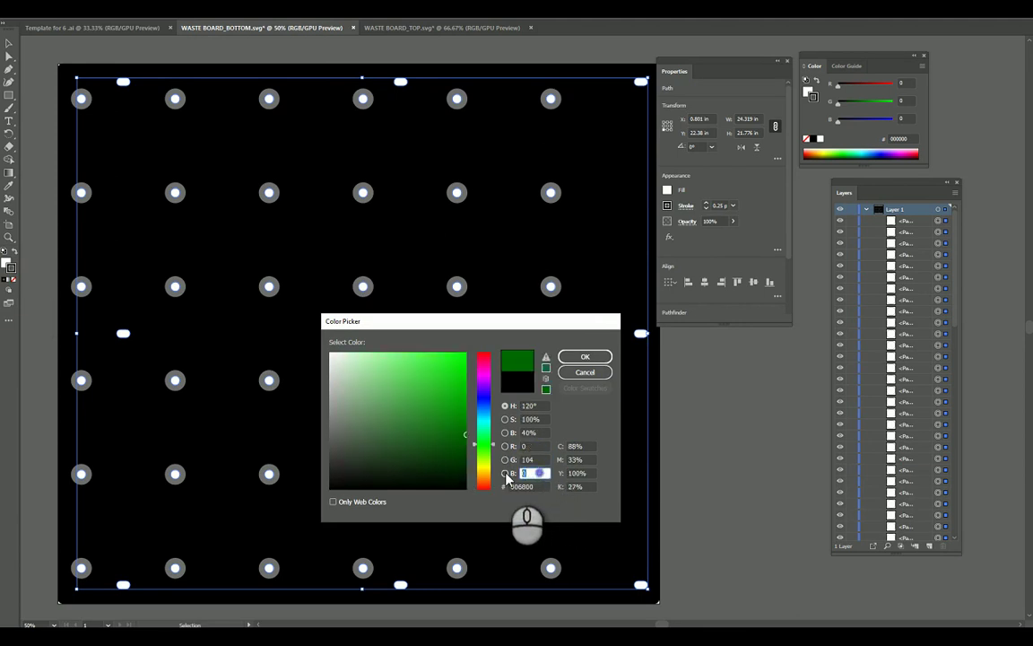
pyautogui.write('255')
pyautogui.click(584, 357)
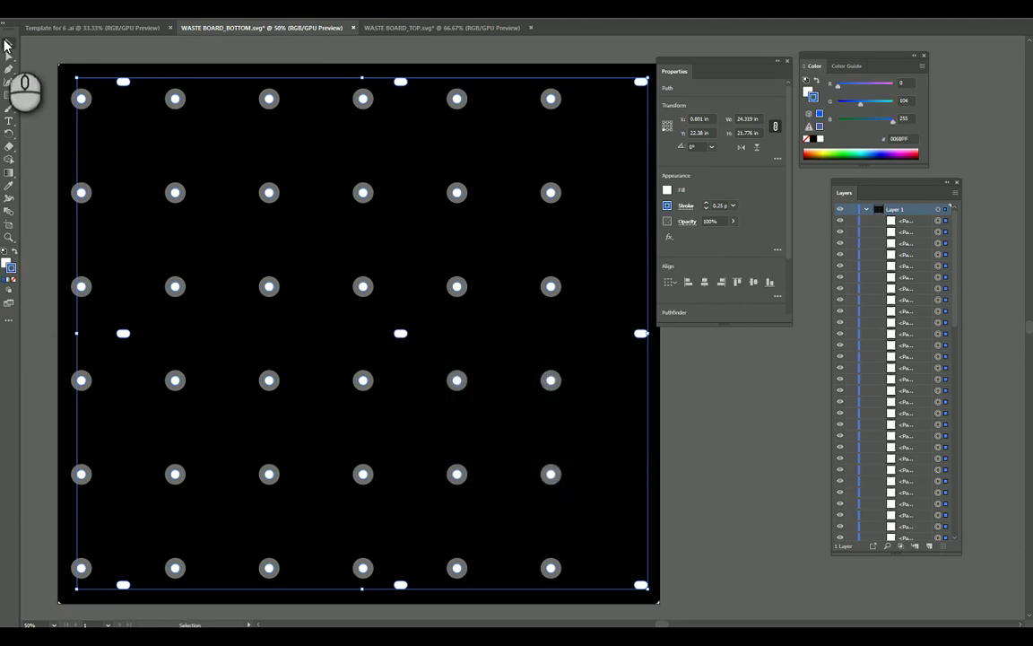
pyautogui.click(8, 45)
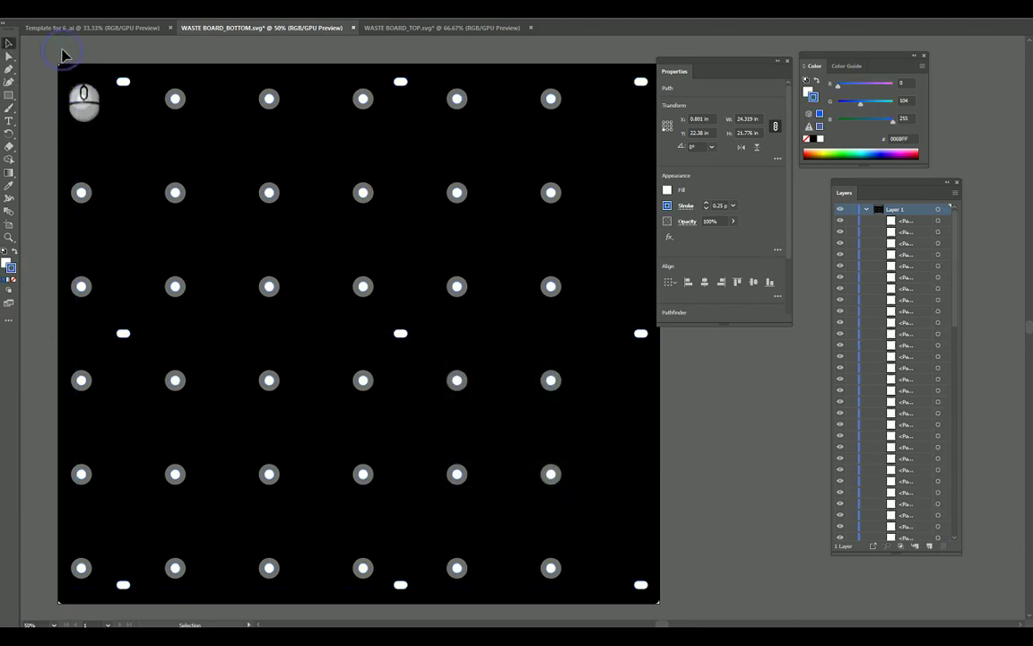
pyautogui.click(63, 52)
# Examine the stroke on the white centre circle of the upper-right hole against its grey pocket.
pyautogui.keyDown('alt'); pyautogui.scroll(9, 579, 99); pyautogui.keyUp('alt')
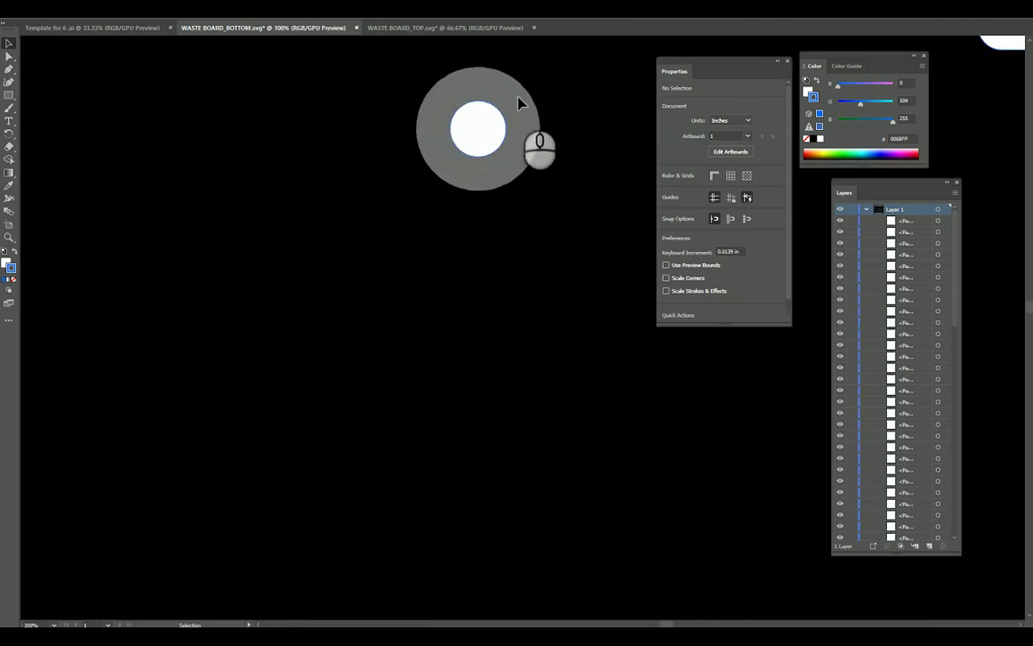
pyautogui.click(466, 167)
pyautogui.moveTo(526, 270); pyautogui.dragTo(537, 364)
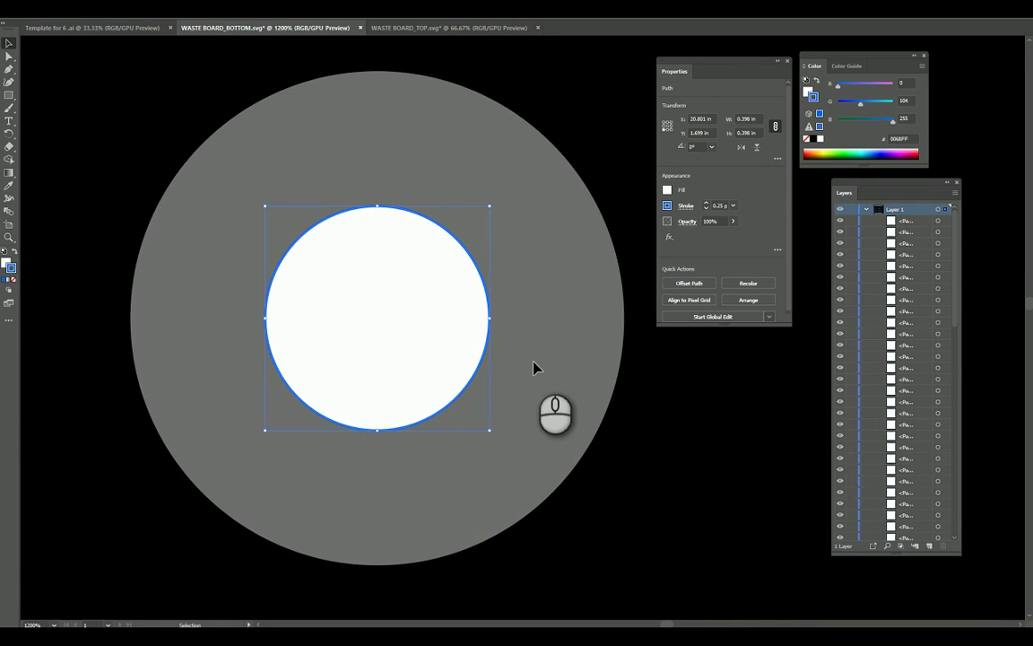
pyautogui.click(568, 190)
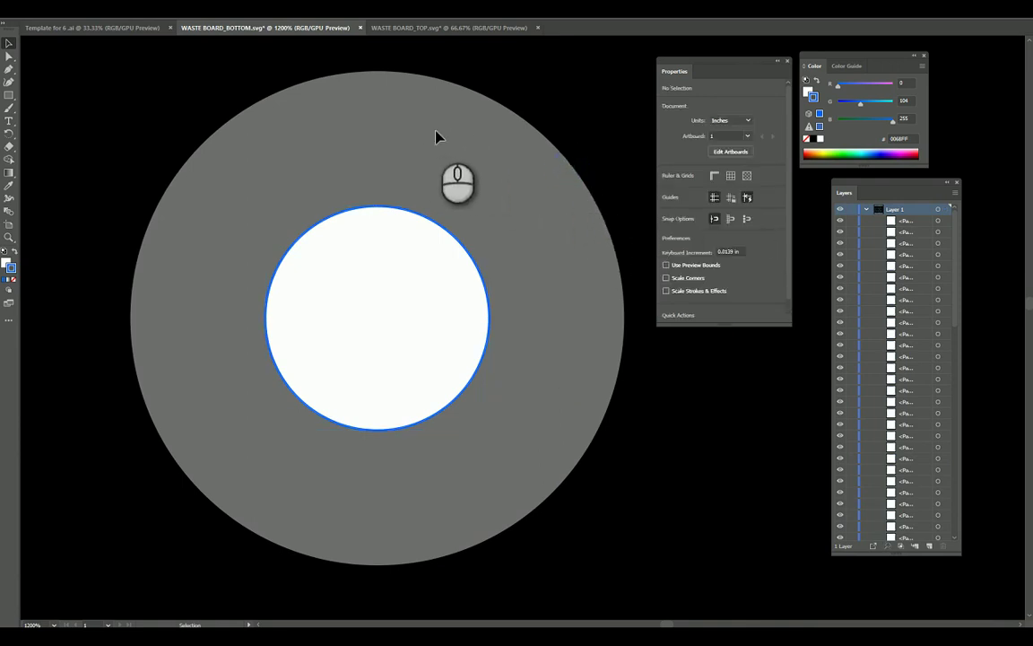
pyautogui.keyDown('alt'); pyautogui.scroll(-2, 432, 171); pyautogui.keyUp('alt')
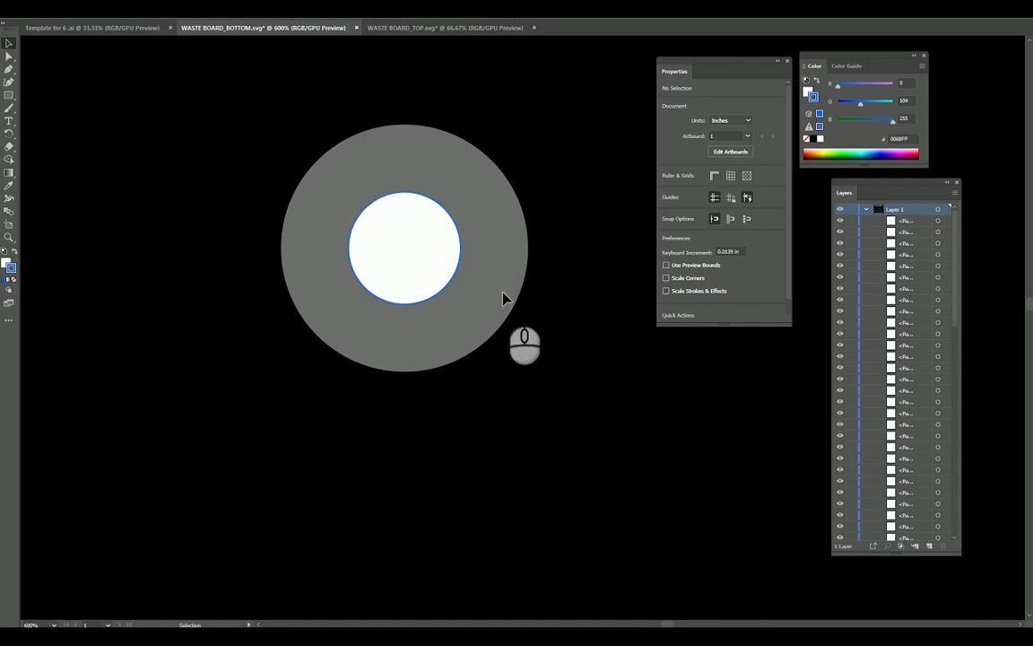
pyautogui.keyDown('alt'); pyautogui.scroll(-5, 525, 366); pyautogui.keyUp('alt')
pyautogui.scroll(-2, 419, 283)
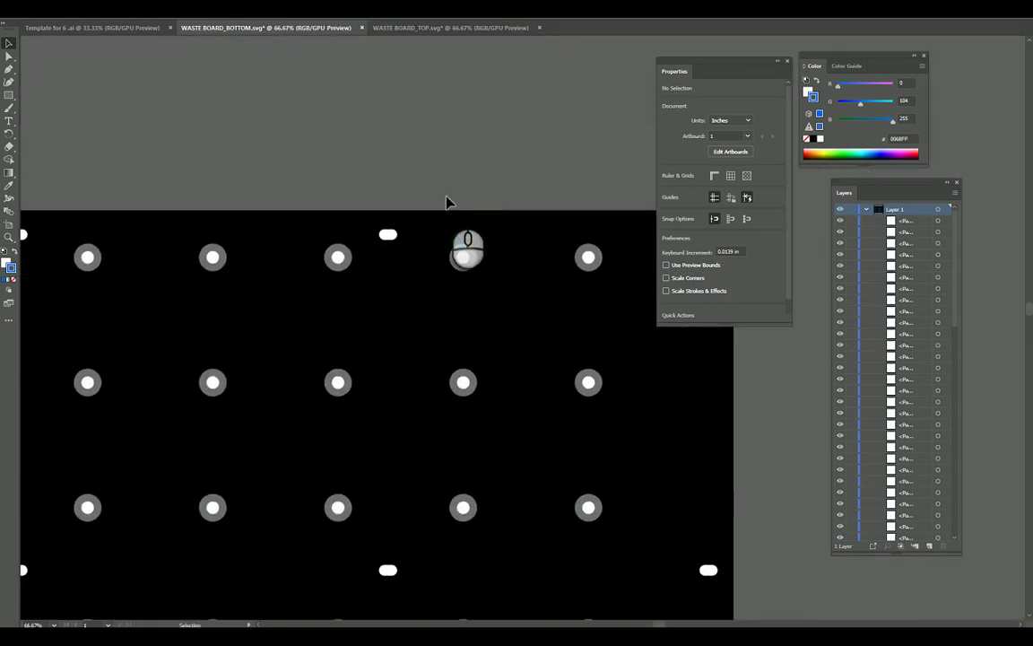
pyautogui.keyDown('alt'); pyautogui.scroll(-3, 446, 206); pyautogui.keyUp('alt')
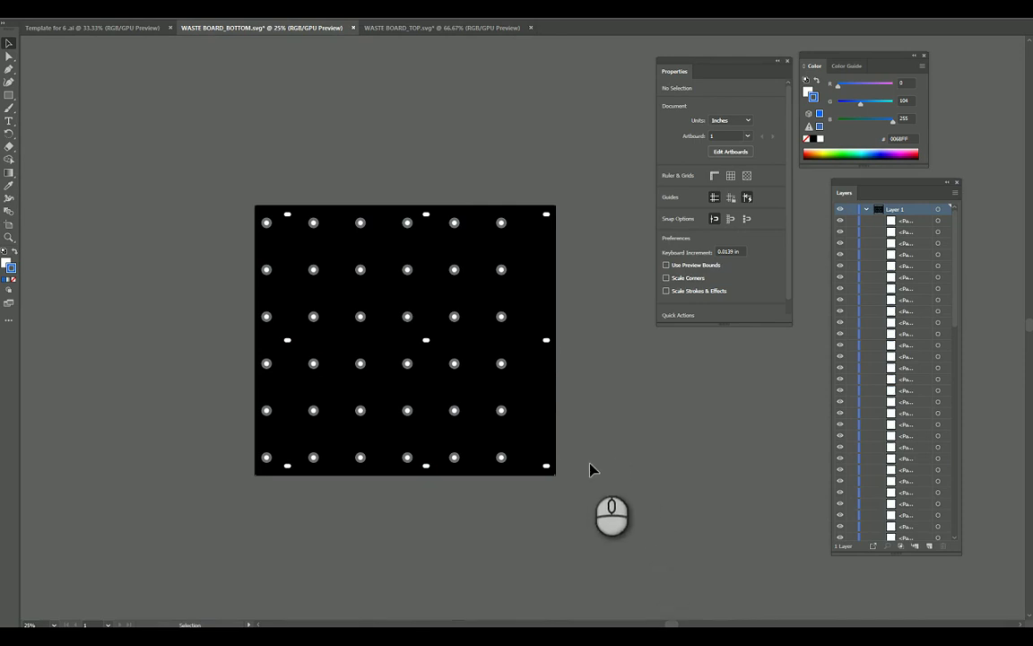
# Collapse Layer 1, add a new layer above it and make the new layer active.
pyautogui.click(866, 211)
pyautogui.click(914, 545)
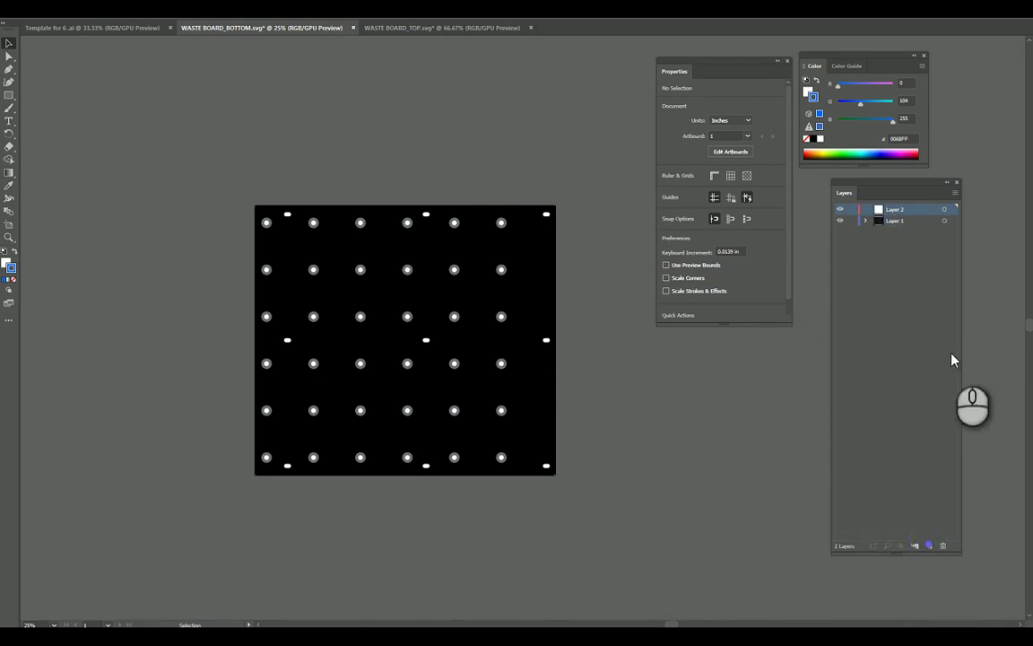
pyautogui.click(894, 216)
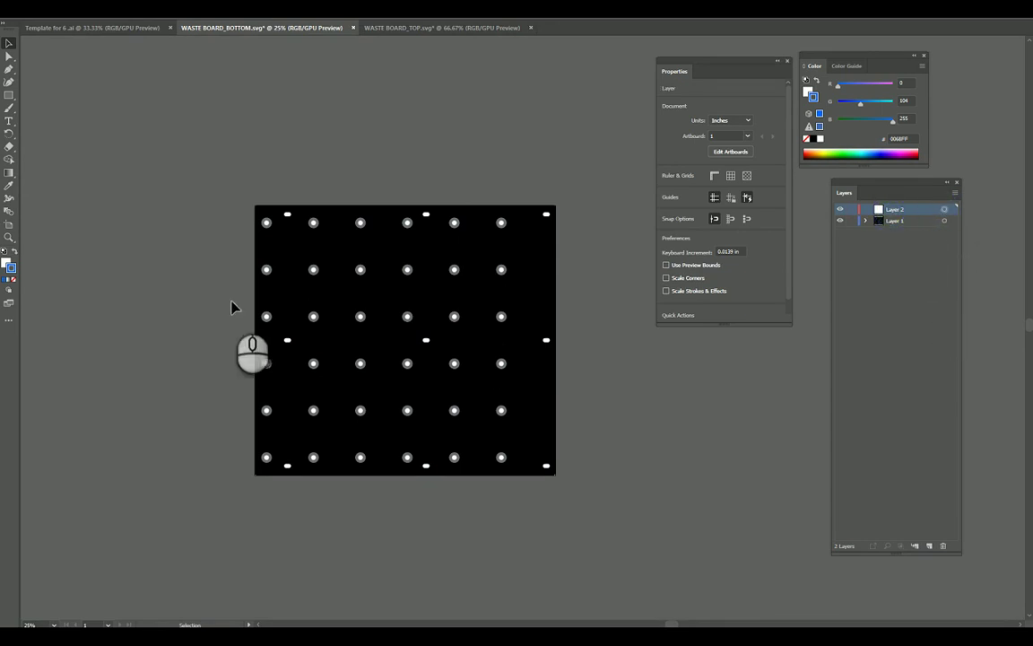
# Draw a vertical 23 in line with the Pen tool through the first column of holes, from the board's lower edge to its upper edge.
pyautogui.click(9, 69)
pyautogui.click(266, 269)
pyautogui.click(266, 458)
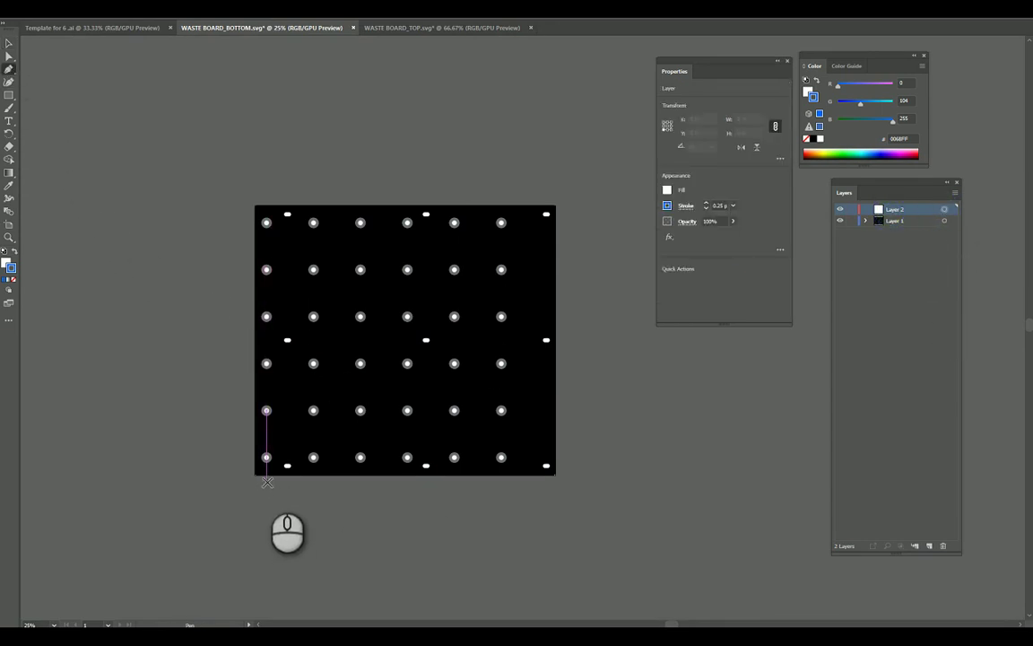
pyautogui.keyDown('alt'); pyautogui.scroll(2, 267, 481); pyautogui.keyUp('alt')
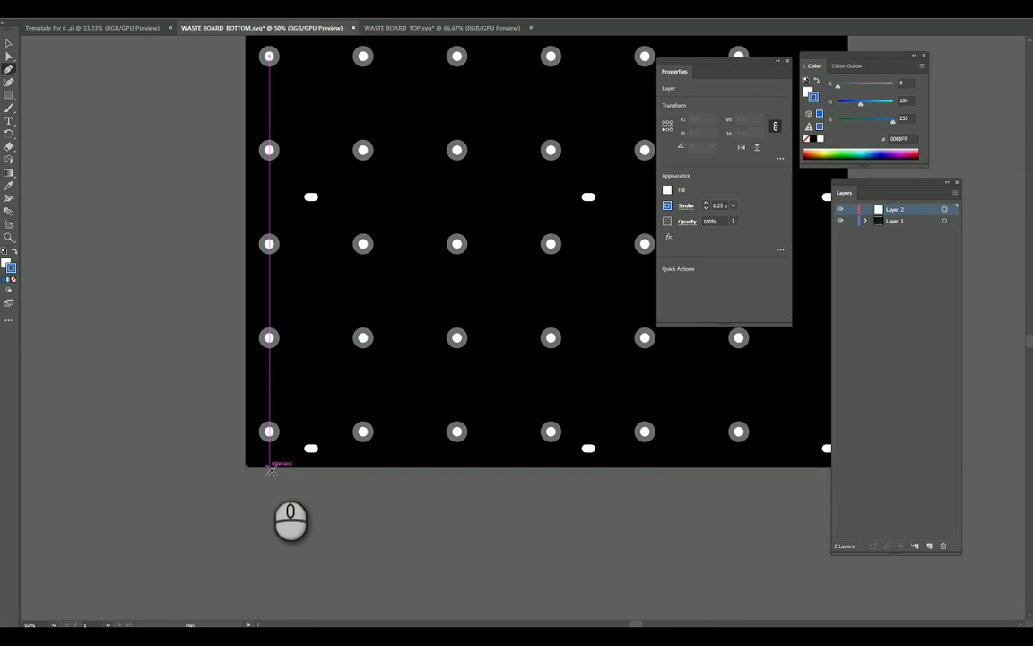
pyautogui.scroll(-1, 313, 359)
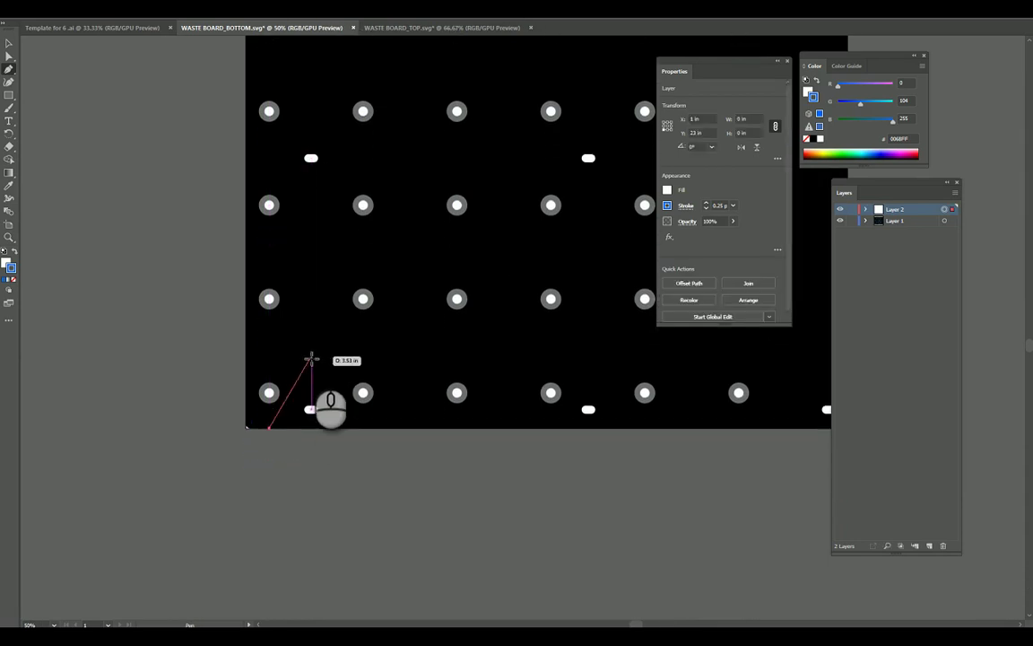
pyautogui.keyDown('alt'); pyautogui.scroll(-3, 311, 359); pyautogui.keyUp('alt')
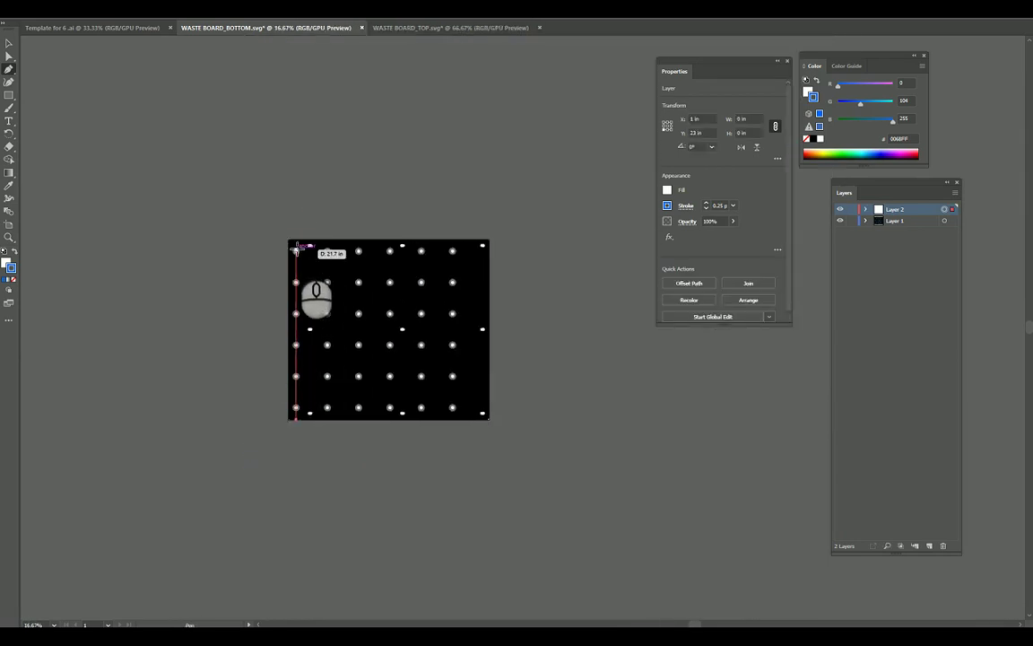
pyautogui.keyDown('alt'); pyautogui.scroll(3, 297, 248); pyautogui.keyUp('alt')
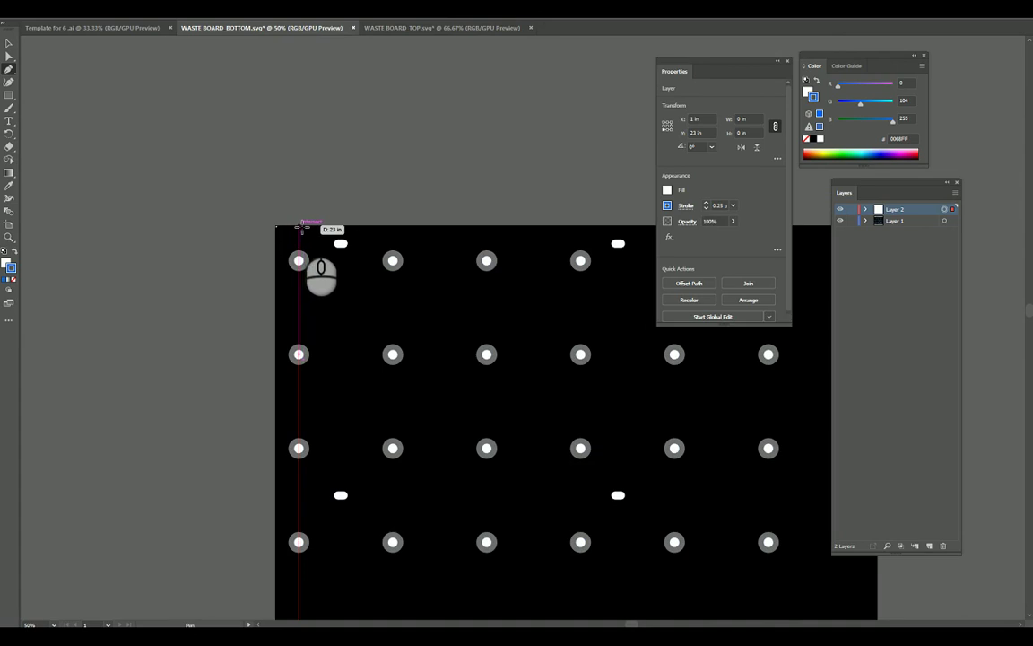
pyautogui.click(299, 226)
pyautogui.click(9, 43)
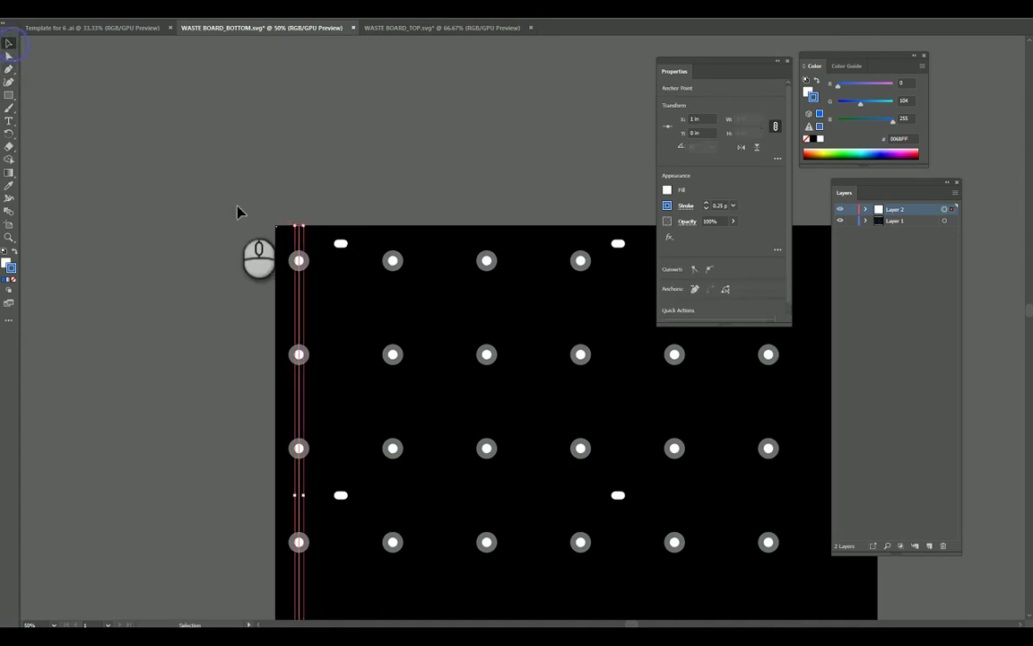
pyautogui.click(238, 216)
pyautogui.click(300, 239)
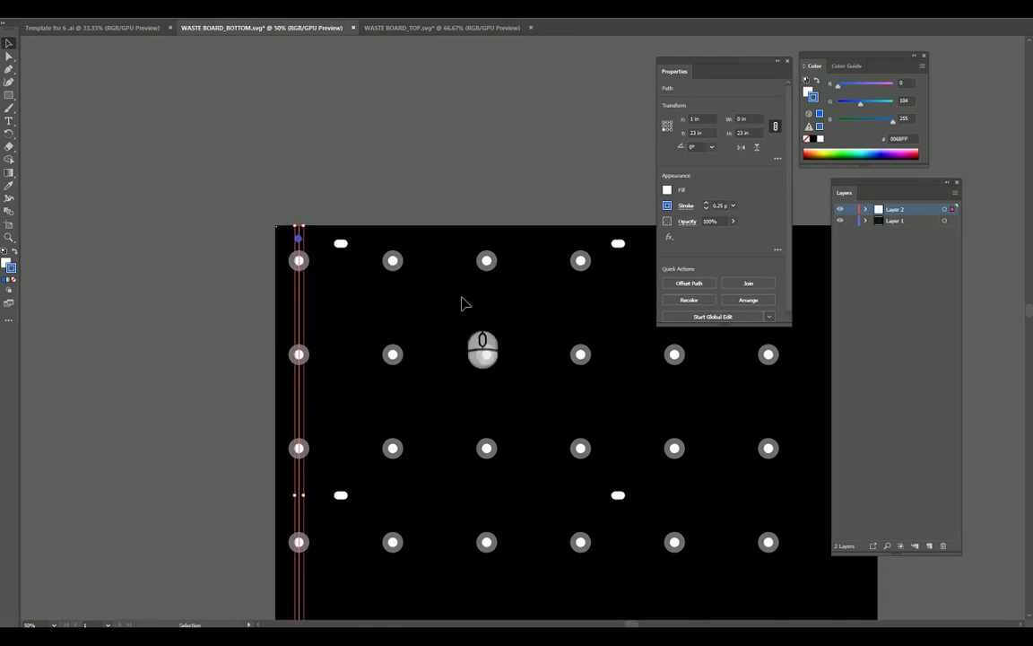
# Examine the new alignment line where it crosses the upper-left hole and along the whole first column.
pyautogui.keyDown('alt'); pyautogui.scroll(5, 316, 288); pyautogui.keyUp('alt')
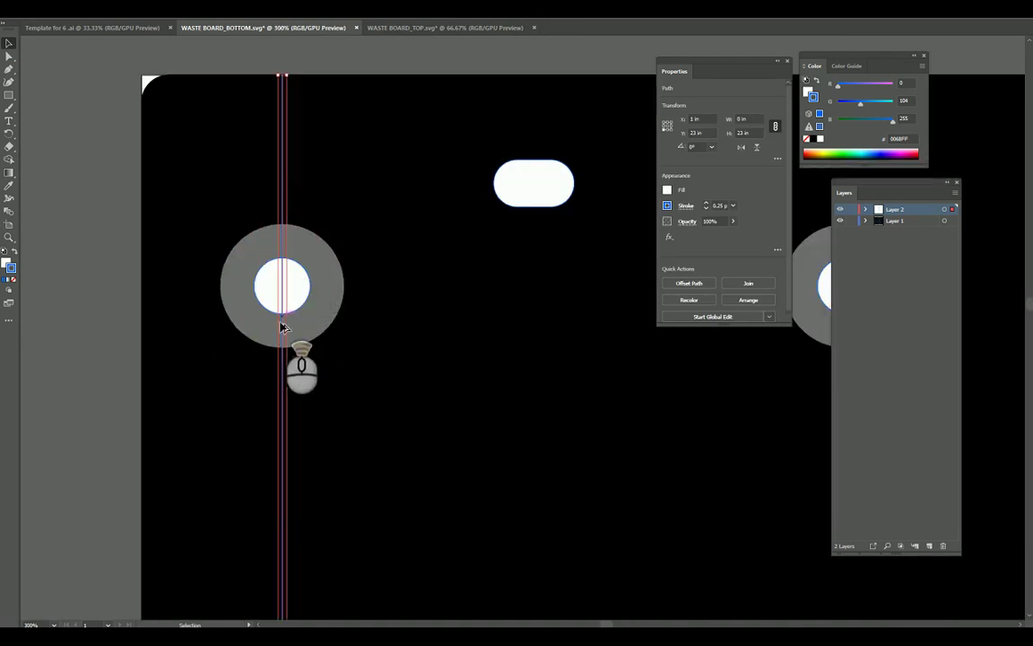
pyautogui.keyDown('alt'); pyautogui.scroll(3, 280, 323); pyautogui.keyUp('alt')
pyautogui.keyDown('alt'); pyautogui.scroll(-6, 292, 332); pyautogui.keyUp('alt')
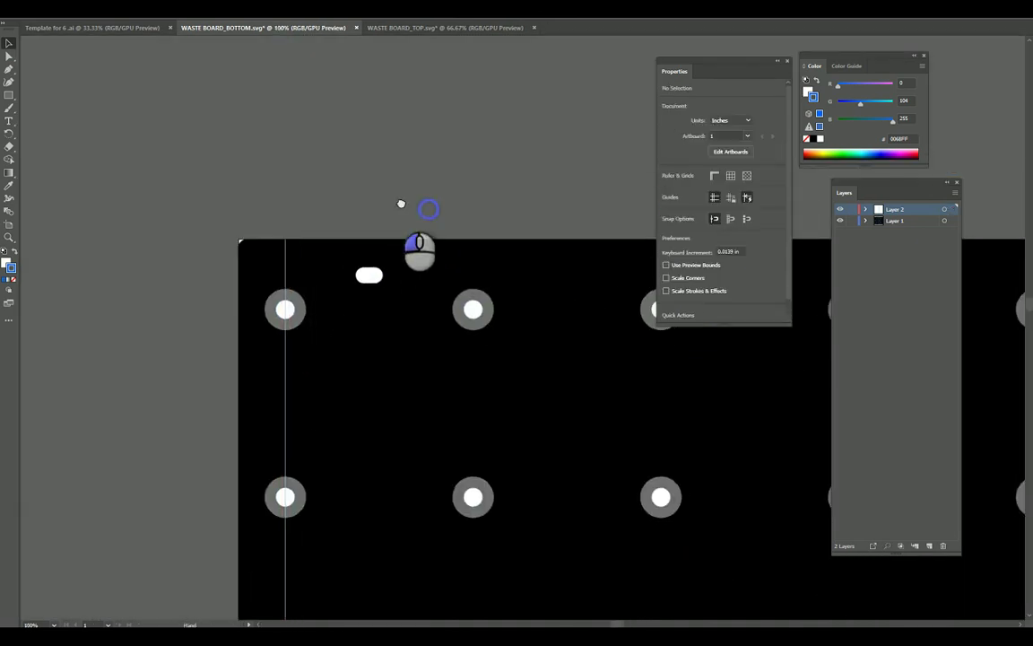
pyautogui.scroll(-1, 327, 171)
pyautogui.keyDown('alt'); pyautogui.scroll(-3, 334, 199); pyautogui.keyUp('alt')
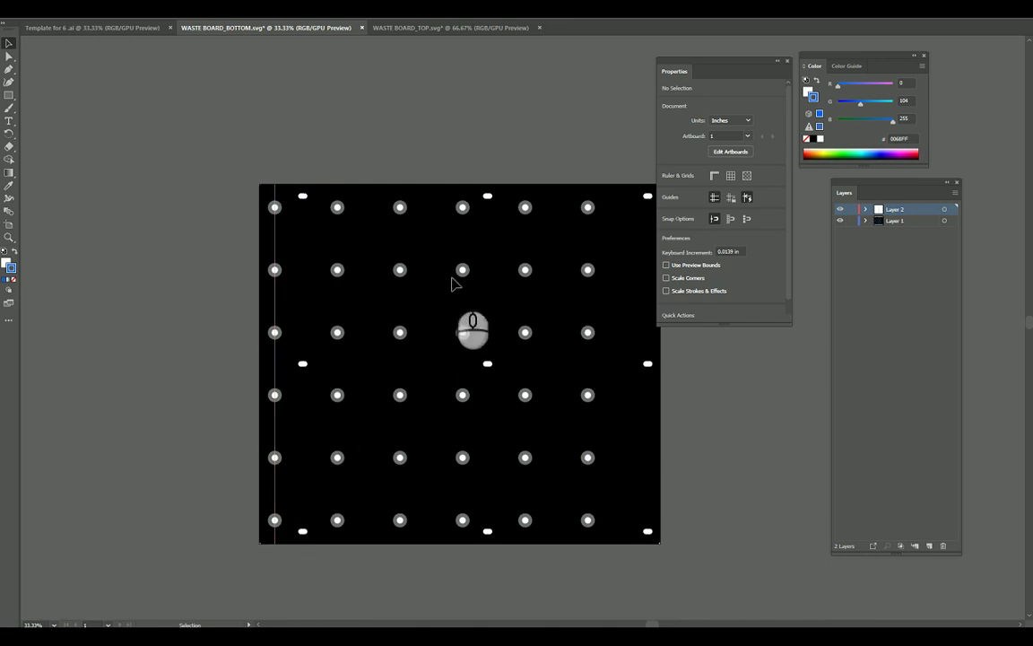
pyautogui.press('h')
pyautogui.moveTo(519, 582); pyautogui.dragTo(473, 566)
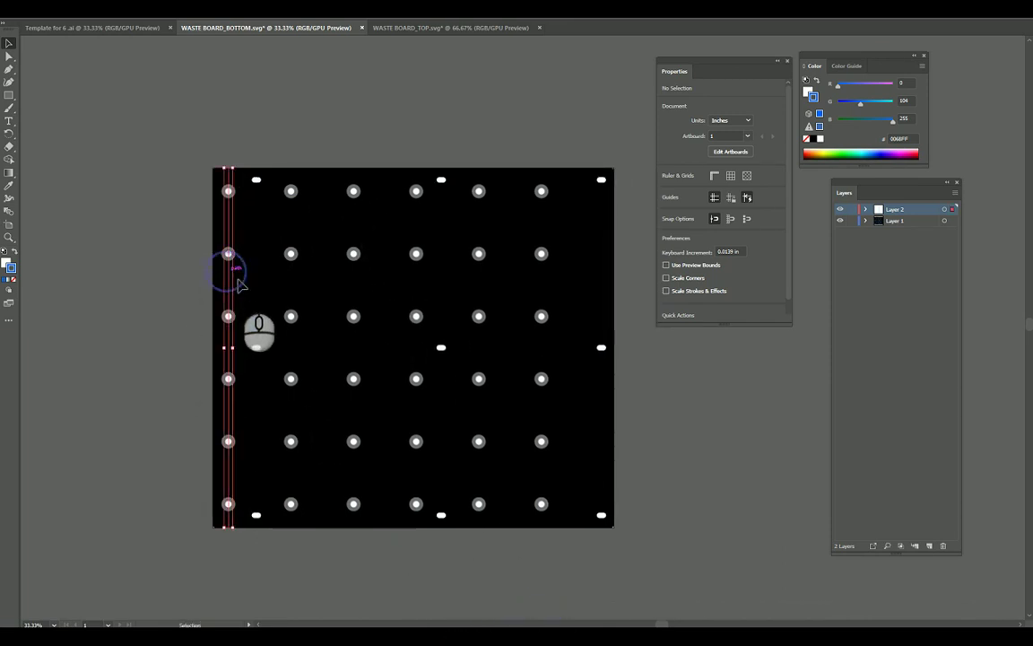
pyautogui.click(228, 271)
pyautogui.click(170, 316)
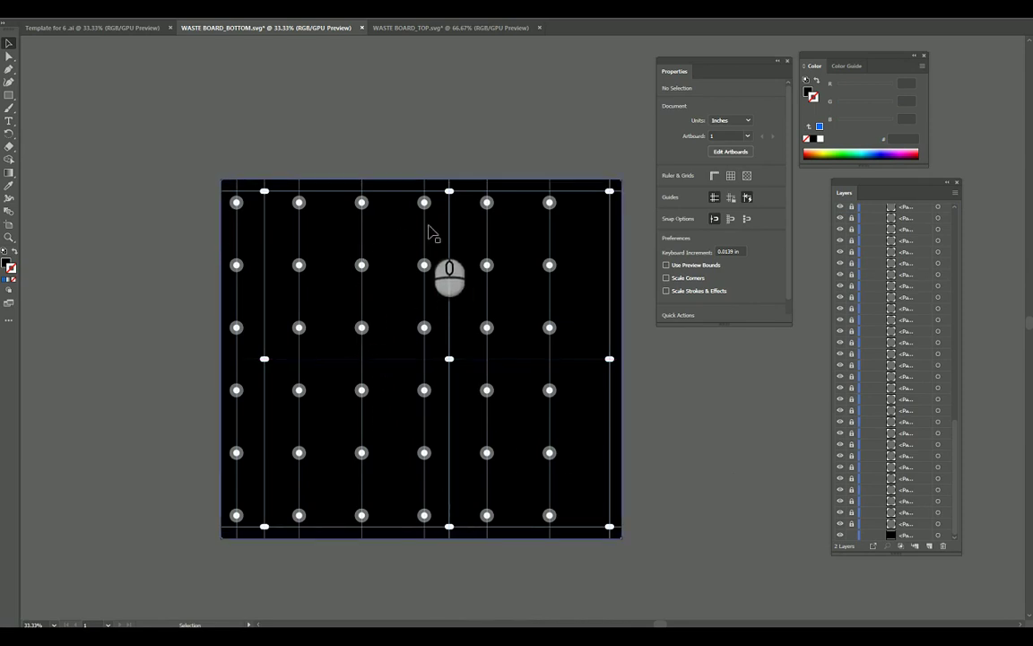
# Give the board's black outline path a guide-blue stroke, RGB 0, 104, 255, with no fill, and deselect it.
pyautogui.keyDown('alt'); pyautogui.scroll(5, 572, 190); pyautogui.keyUp('alt')
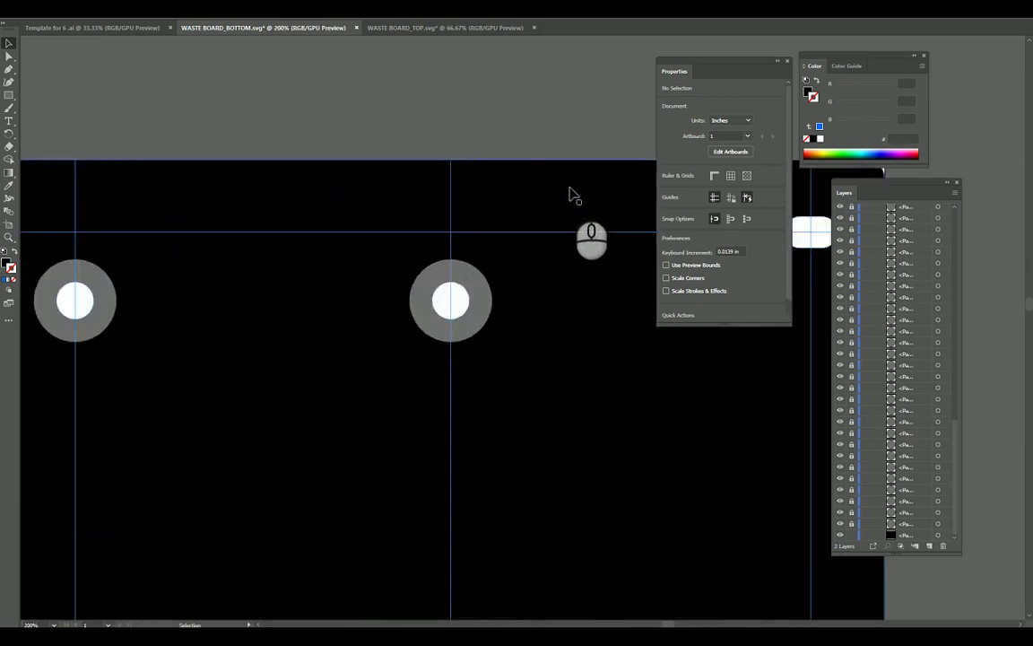
pyautogui.keyDown('alt'); pyautogui.scroll(-5, 572, 193); pyautogui.keyUp('alt')
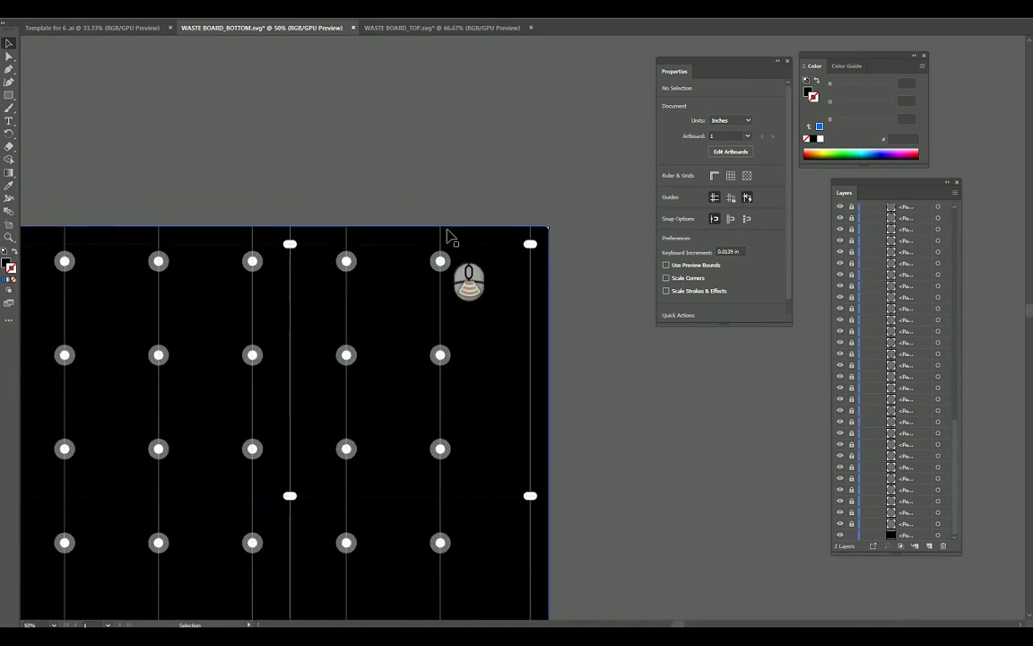
pyautogui.moveTo(574, 423); pyautogui.dragTo(538, 451)
pyautogui.click(537, 337)
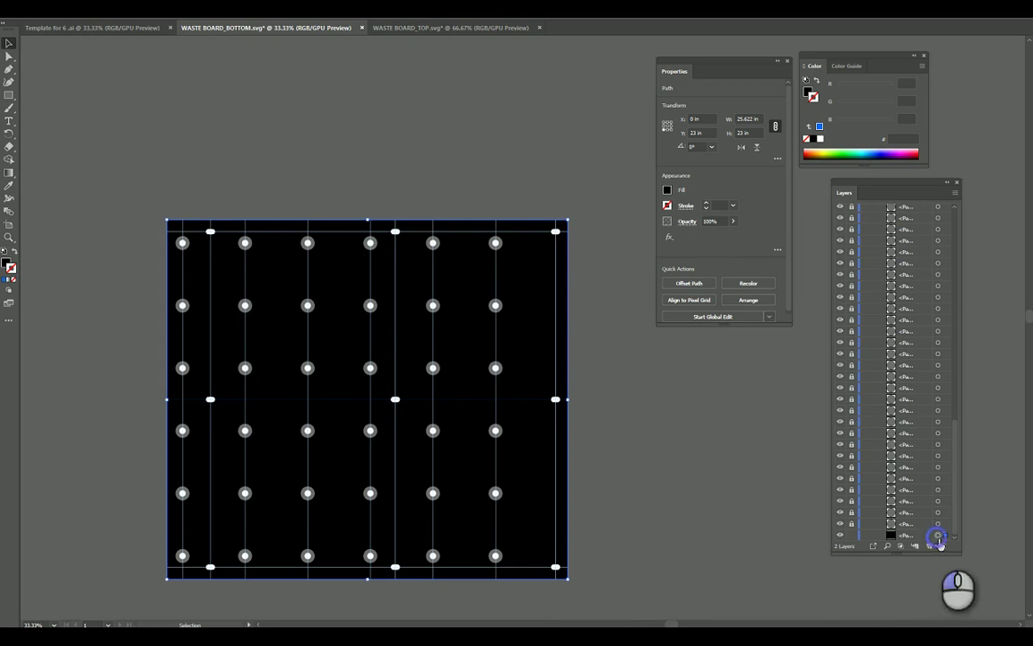
pyautogui.click(666, 207)
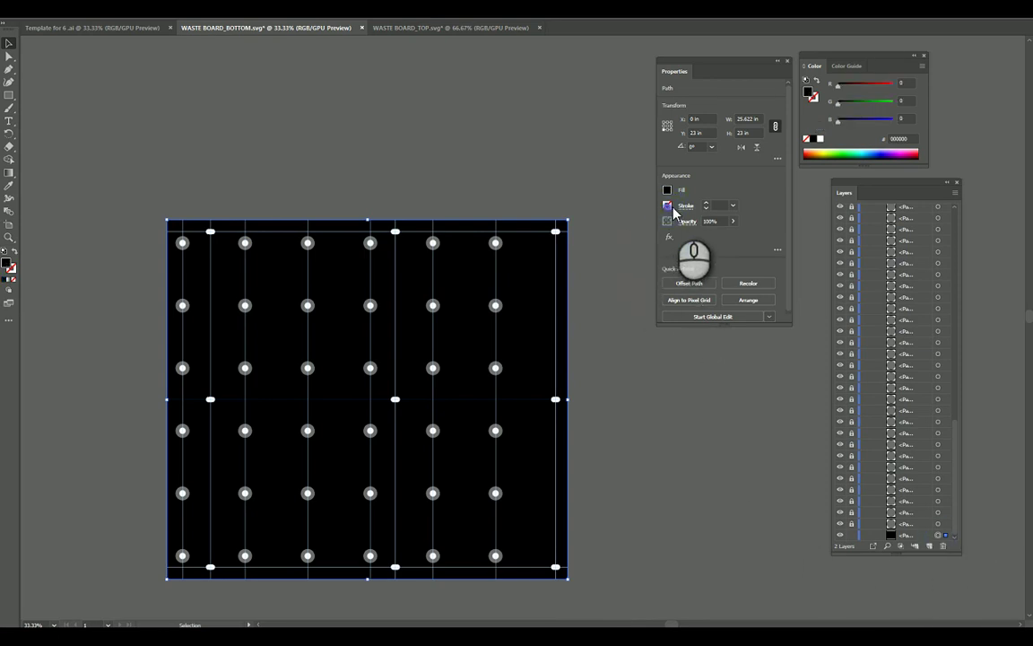
pyautogui.click(905, 102)
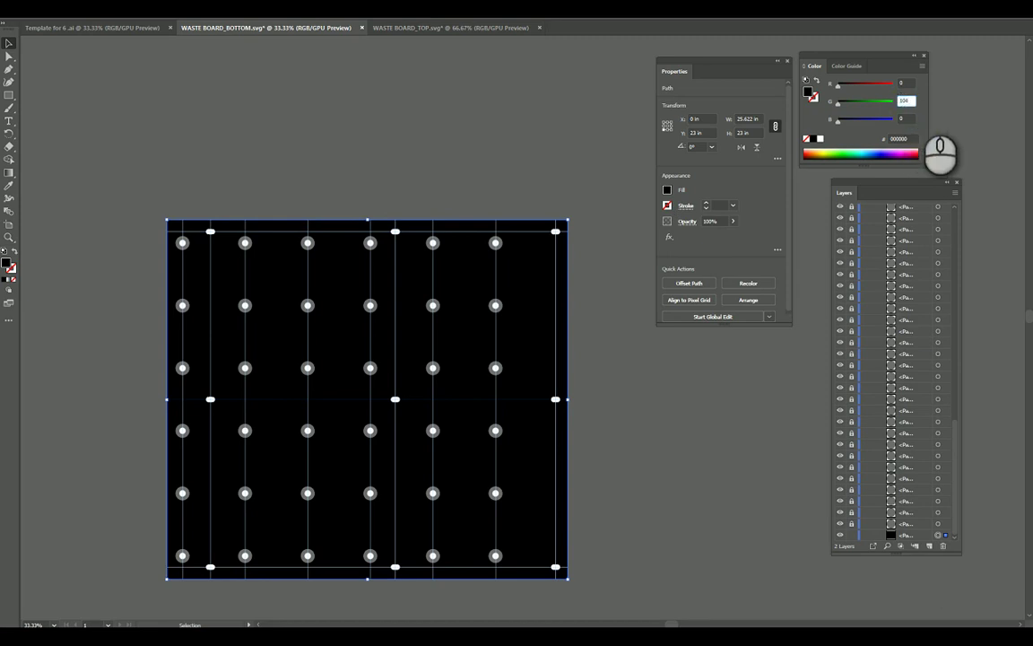
pyautogui.write('104')
pyautogui.press('Tab')
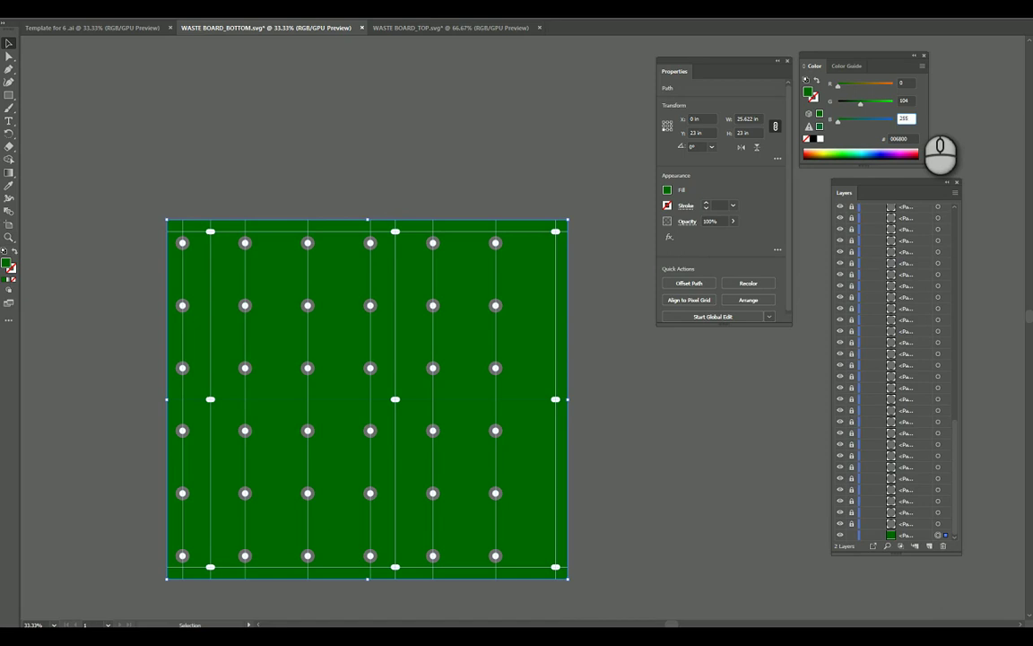
pyautogui.write('255')
pyautogui.press('Return')
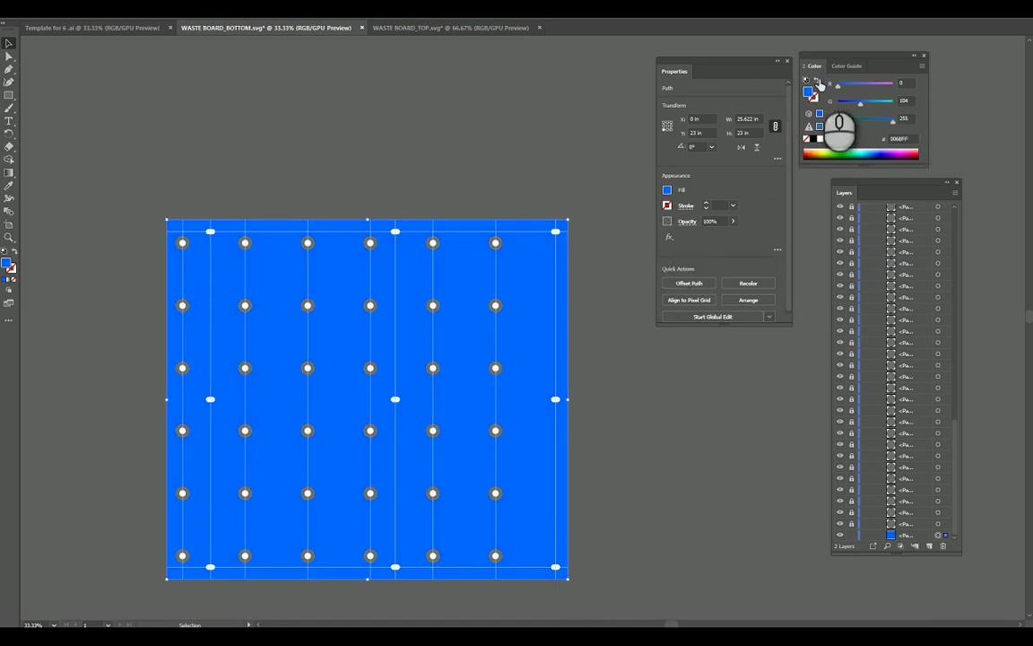
pyautogui.click(816, 83)
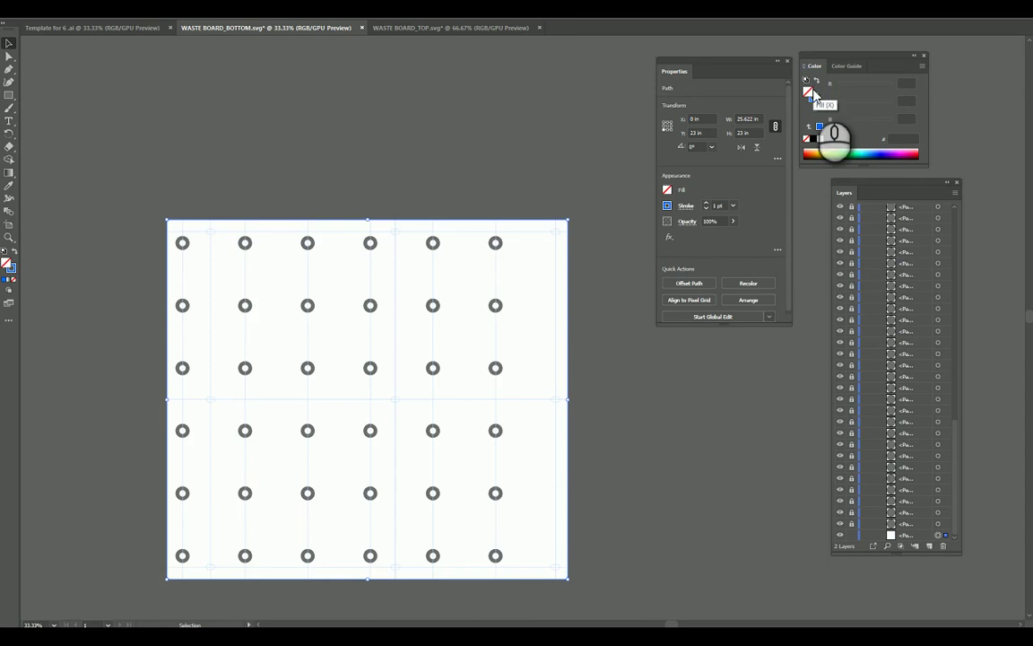
pyautogui.click(588, 145)
# Check the blue outline at the board's upper-right rounded corner and save WASTE BOARD_BOTTOM.svg.
pyautogui.scroll(-1, 557, 247)
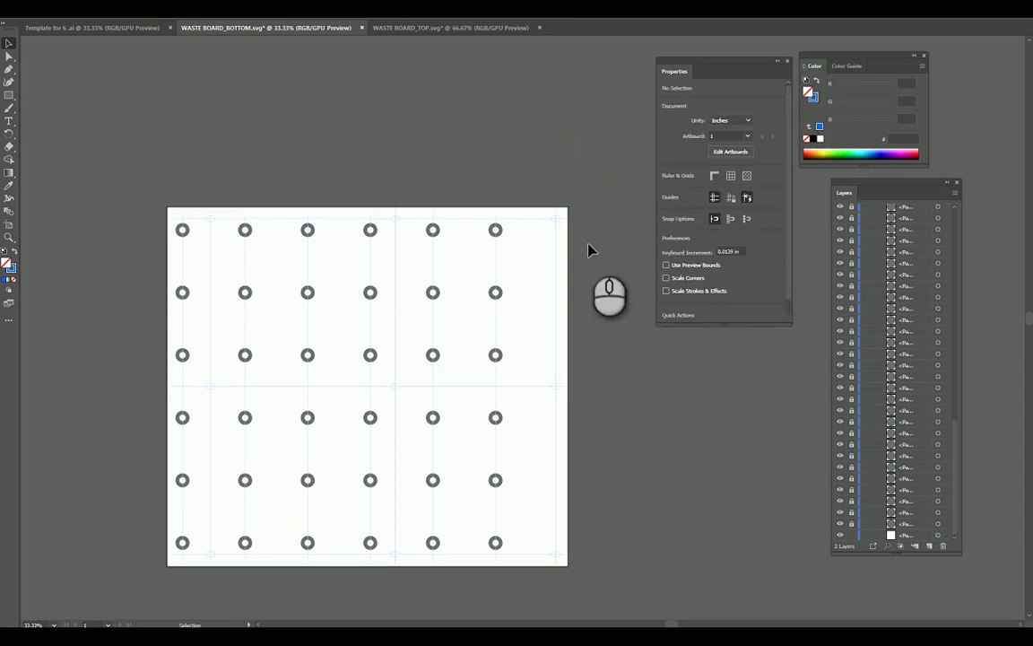
pyautogui.keyDown('alt'); pyautogui.scroll(3, 558, 246); pyautogui.keyUp('alt')
pyautogui.keyDown('alt'); pyautogui.scroll(4, 600, 122); pyautogui.keyUp('alt')
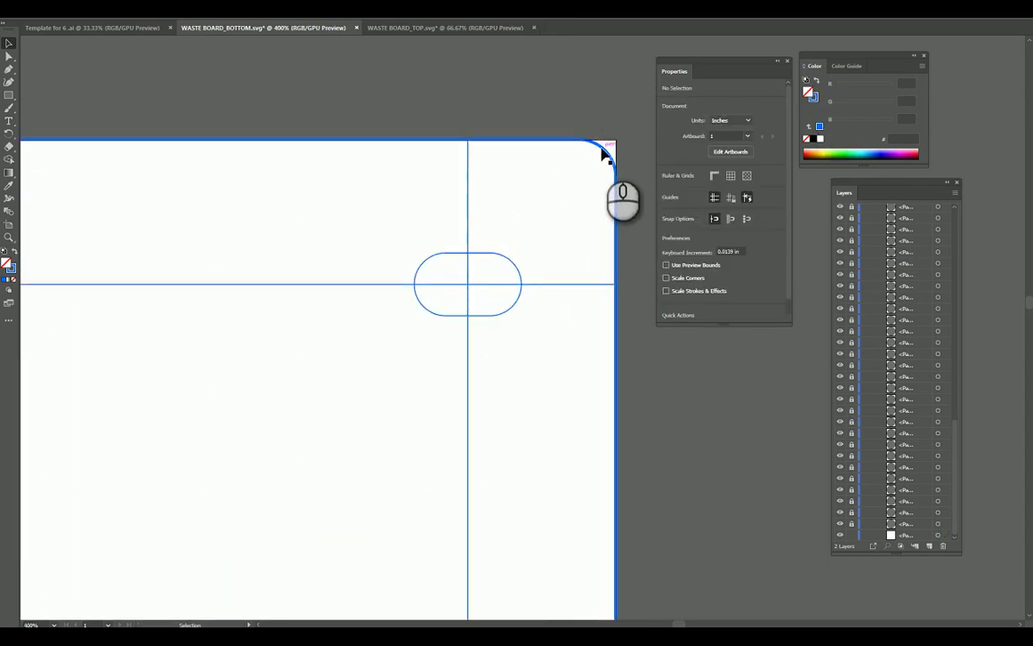
pyautogui.keyDown('alt'); pyautogui.scroll(-7, 600, 199); pyautogui.keyUp('alt')
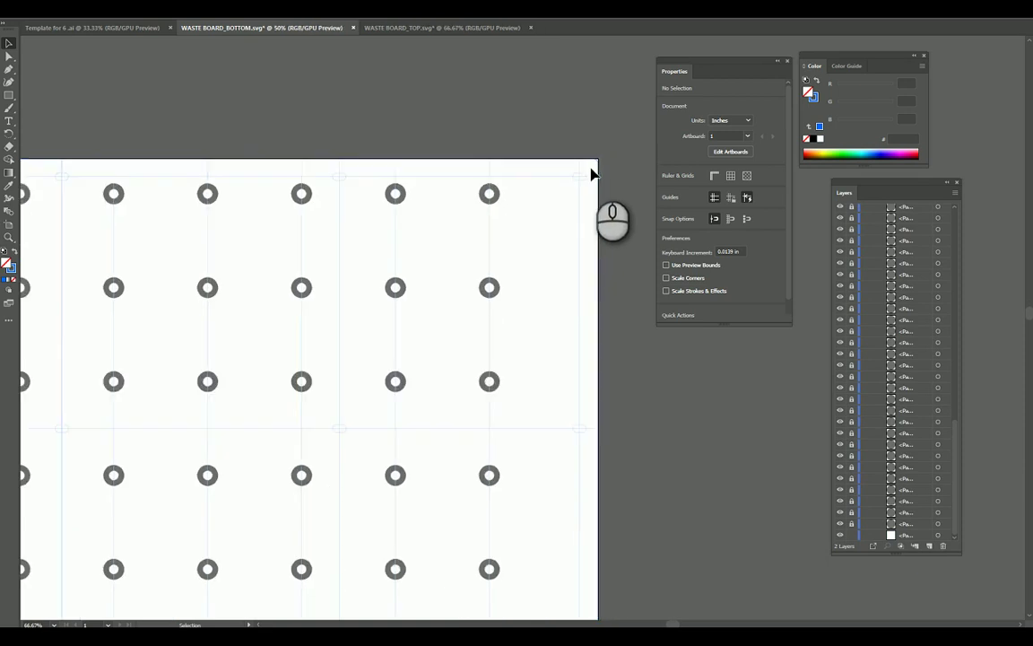
pyautogui.hotkey('ctrl', 's')
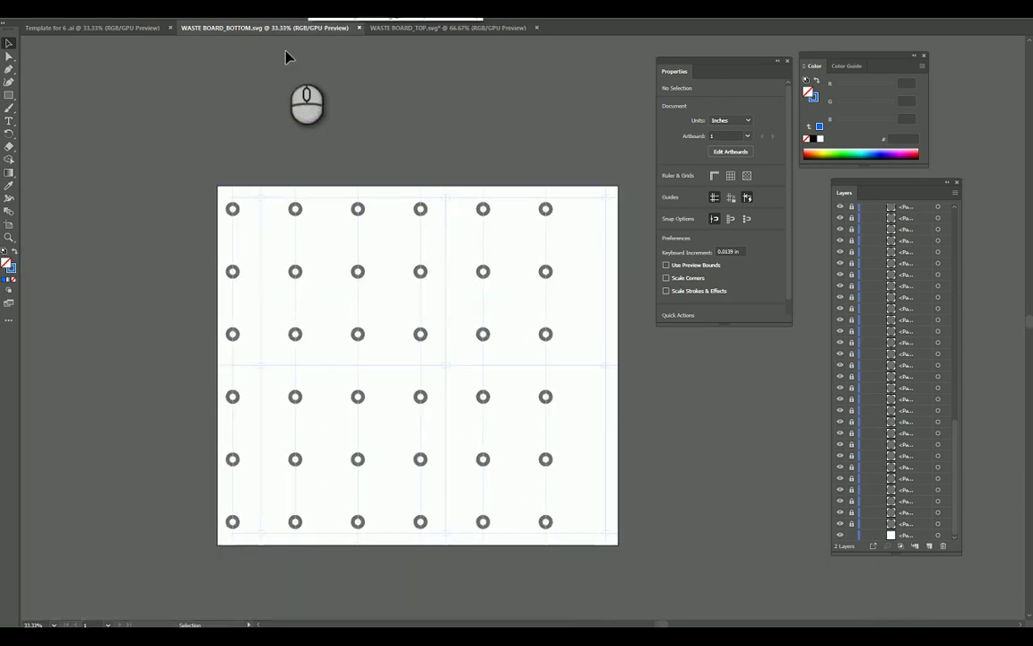
# Switch to WASTE BOARD_TOP.svg and examine its attachment slots and holes.
pyautogui.click(405, 29)
pyautogui.keyDown('alt'); pyautogui.scroll(-2, 445, 237); pyautogui.keyUp('alt')
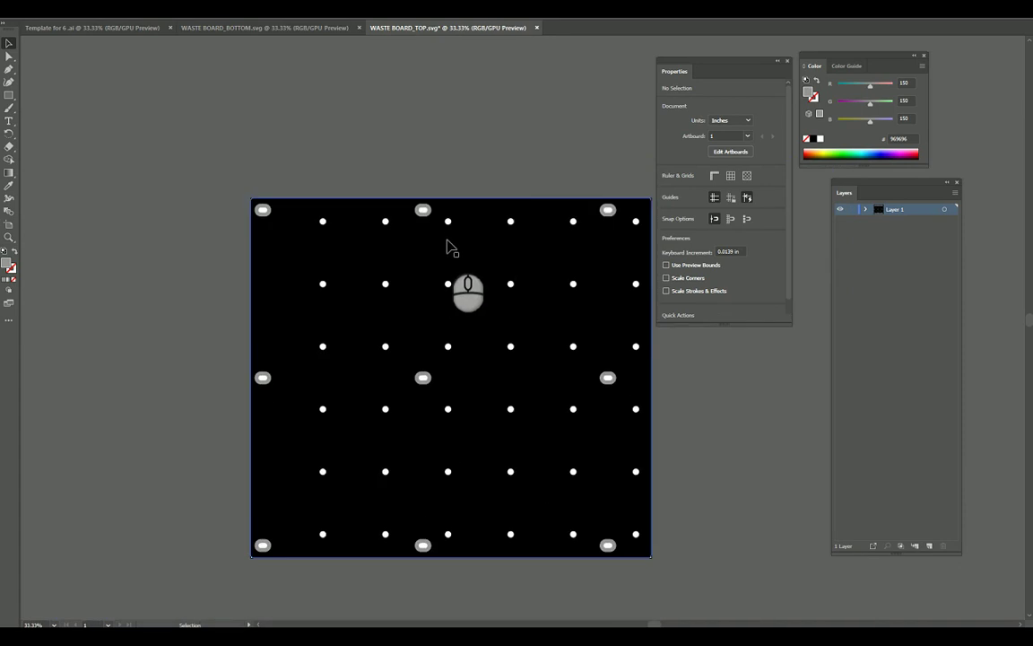
pyautogui.moveTo(561, 139); pyautogui.dragTo(516, 121)
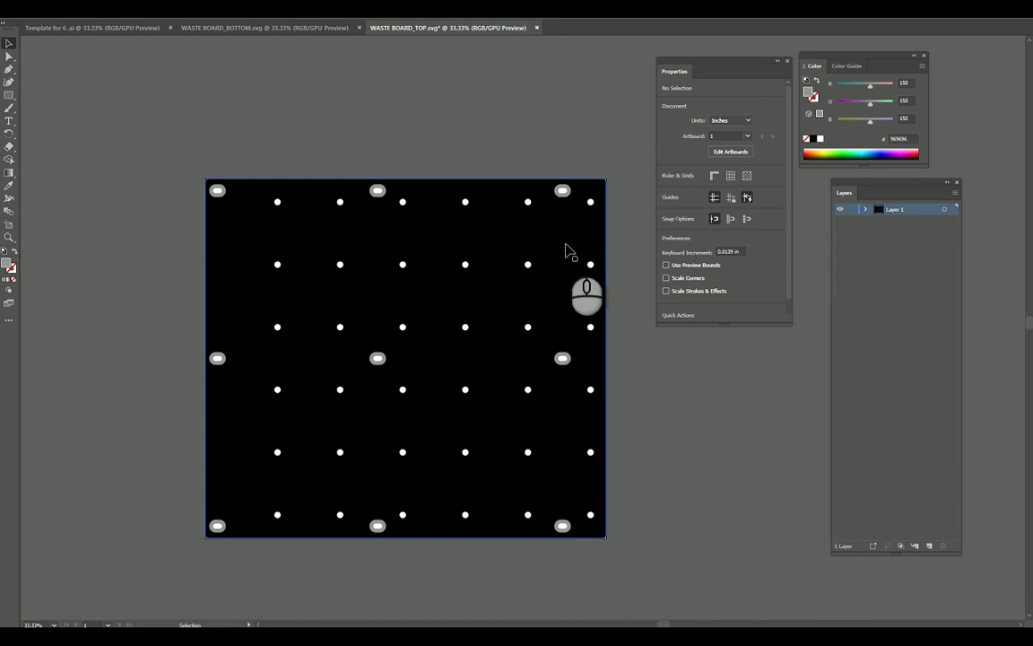
pyautogui.keyDown('alt'); pyautogui.scroll(2, 627, 242); pyautogui.keyUp('alt')
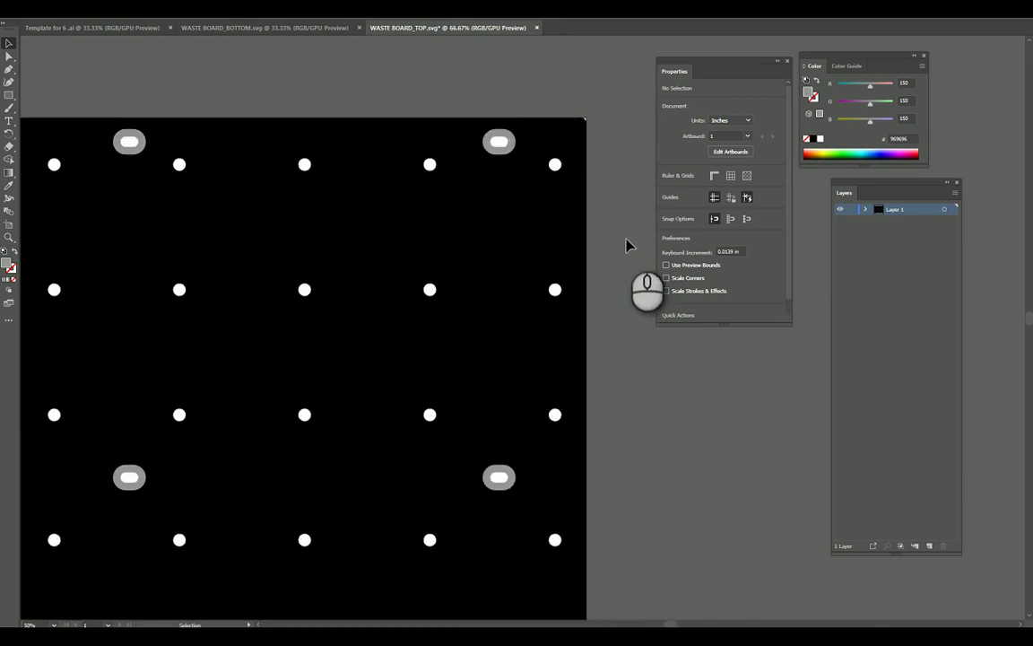
pyautogui.keyDown('alt'); pyautogui.scroll(2, 614, 184); pyautogui.keyUp('alt')
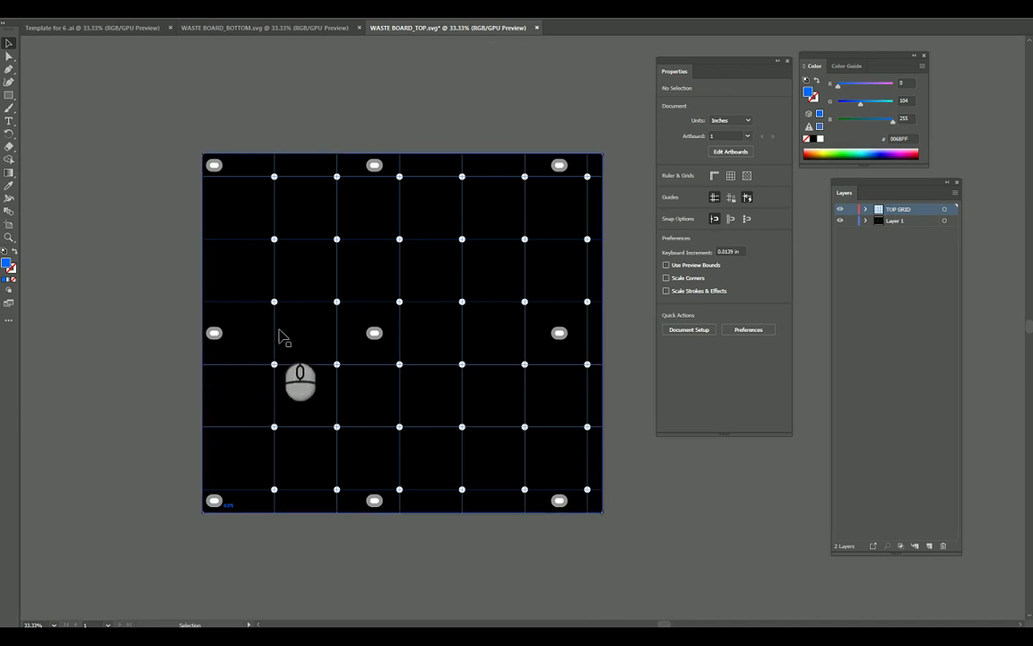
# Examine a vertical and a horizontal TOP GRID line running through the holes, leaving nothing selected.
pyautogui.click(338, 336)
pyautogui.click(423, 106)
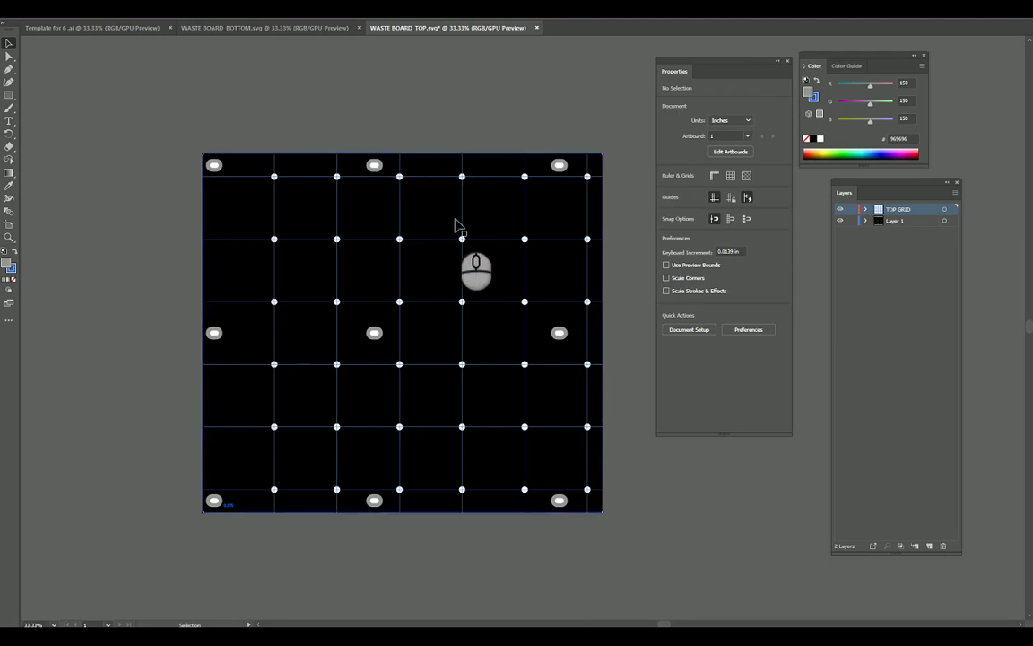
pyautogui.click(543, 238)
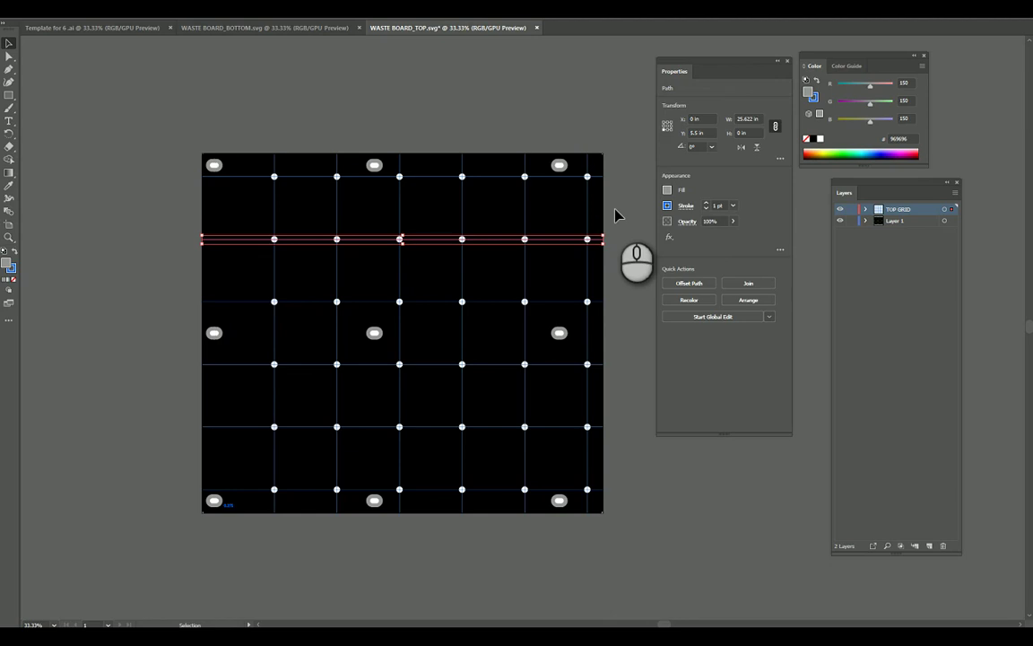
pyautogui.click(614, 212)
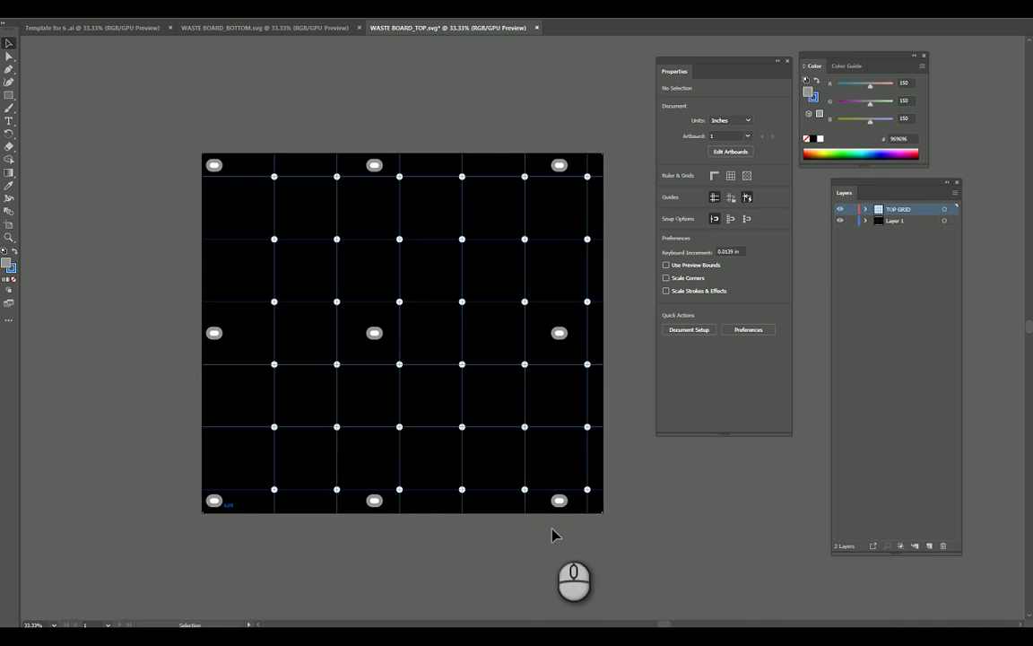
# Examine the grey pocket around the lower-right attachment slot and the board's black outline path.
pyautogui.keyDown('alt'); pyautogui.scroll(2, 568, 520); pyautogui.keyUp('alt')
pyautogui.keyDown('alt'); pyautogui.scroll(2, 568, 520); pyautogui.keyUp('alt')
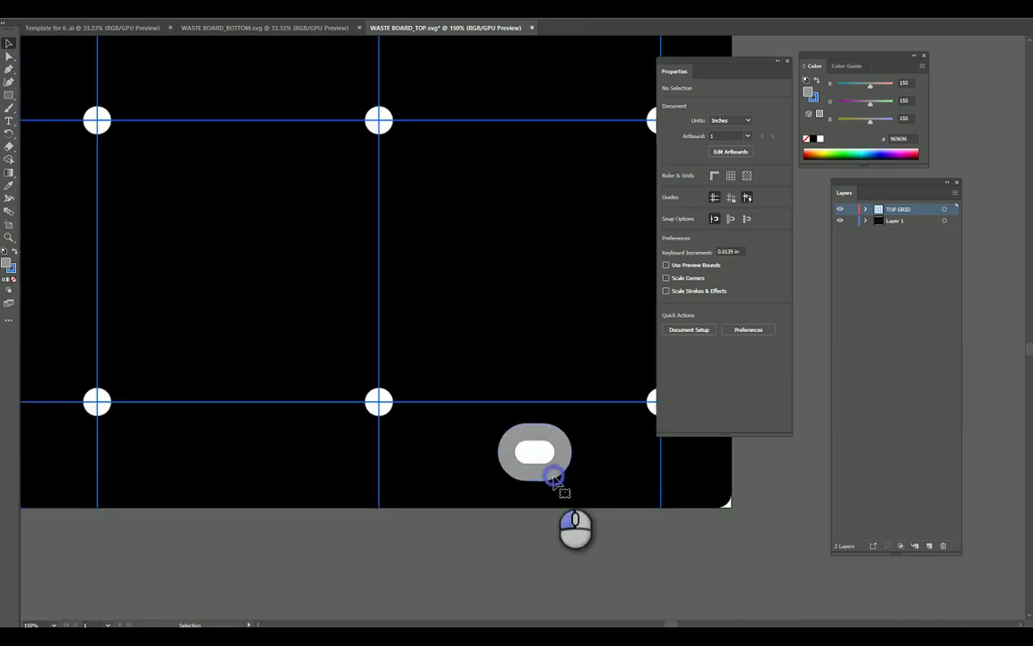
pyautogui.click(555, 473)
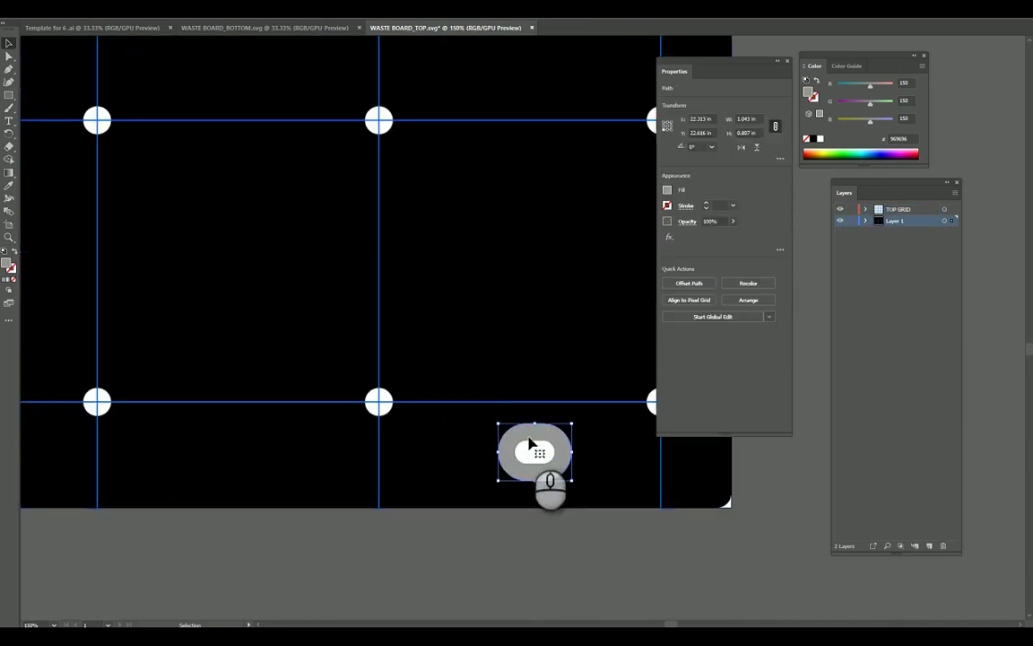
pyautogui.keyDown('alt'); pyautogui.scroll(-4, 490, 564); pyautogui.keyUp('alt')
pyautogui.click(679, 534)
pyautogui.moveTo(438, 583); pyautogui.dragTo(474, 535)
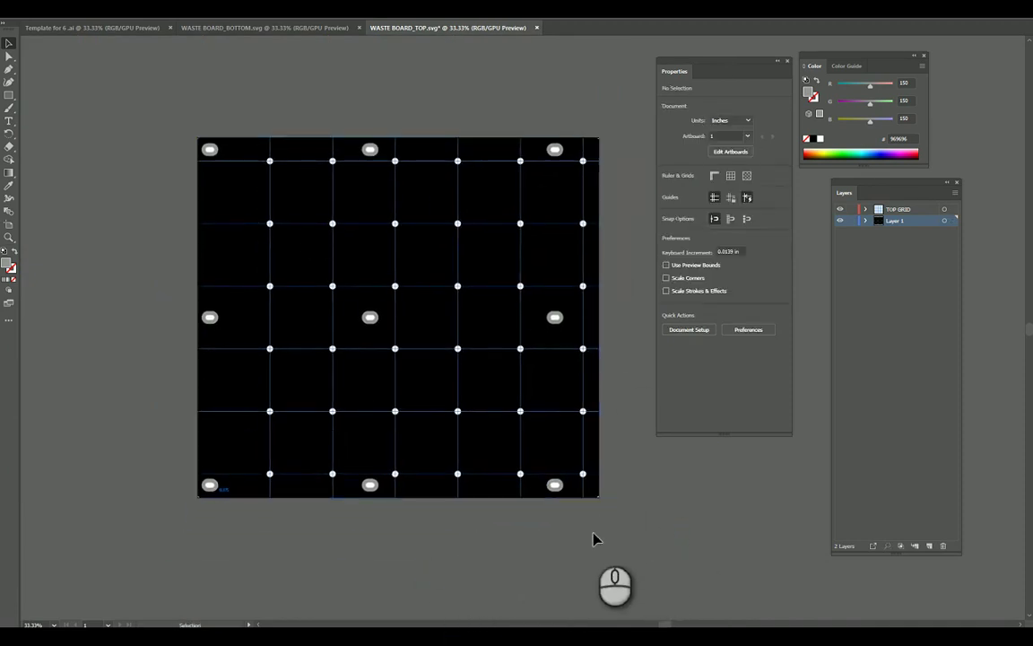
pyautogui.click(598, 146)
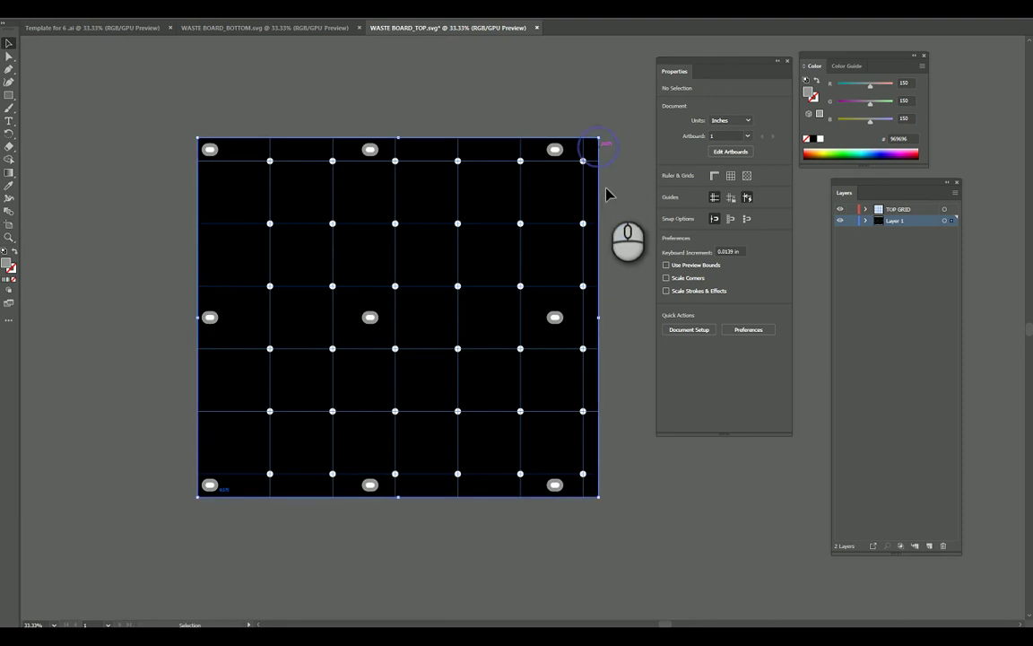
# Move the blue 0.375 text beside the board's lower-left attachment slot slightly up so it sits level with the slot.
pyautogui.click(373, 538)
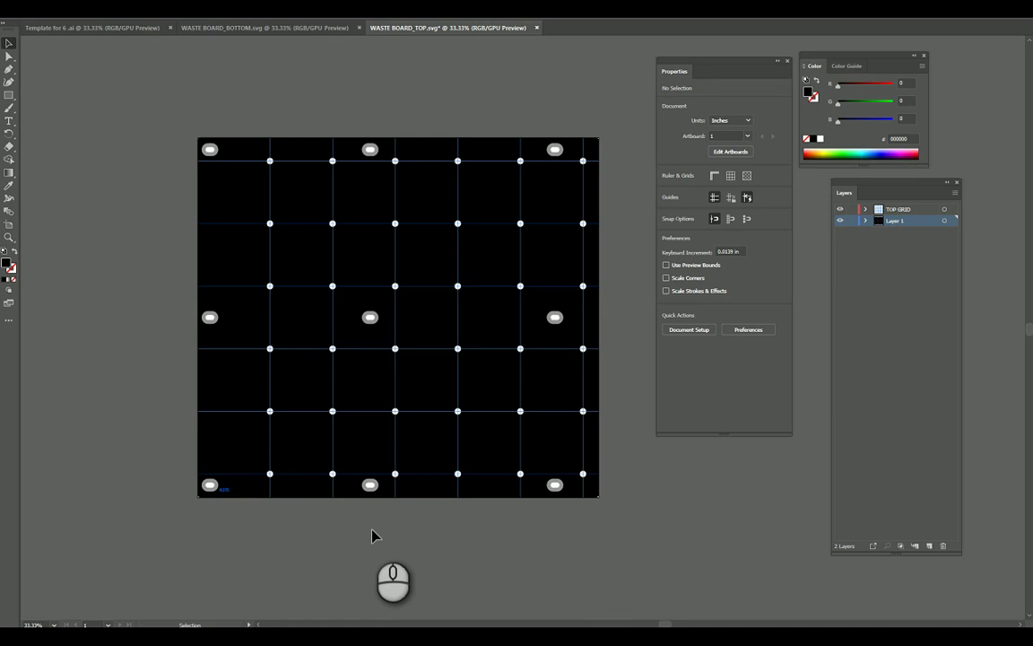
pyautogui.keyDown('alt'); pyautogui.scroll(3, 208, 495); pyautogui.keyUp('alt')
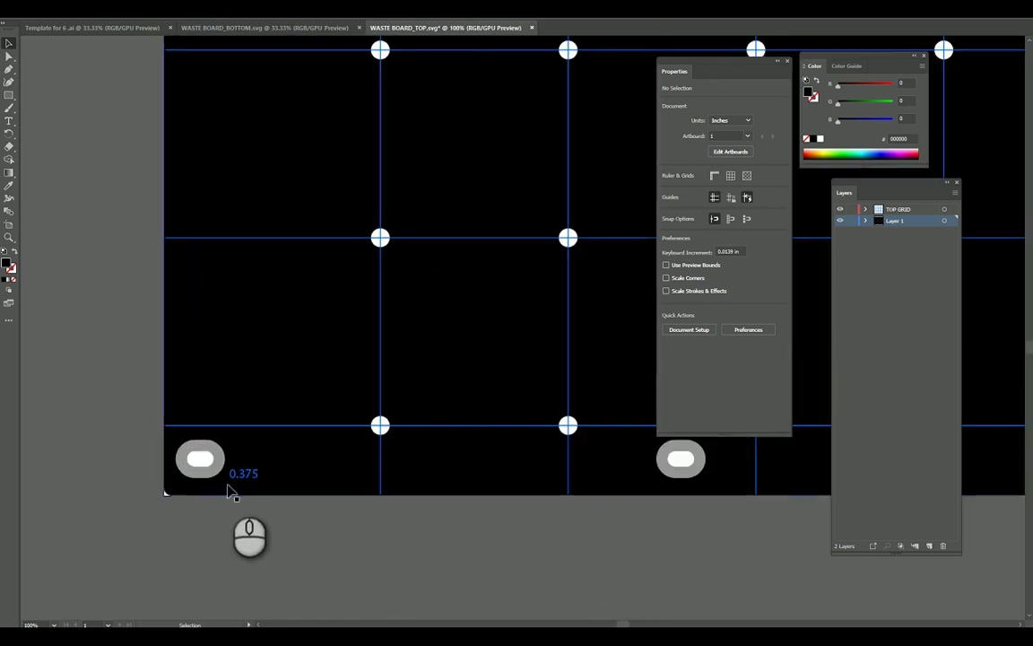
pyautogui.click(238, 473)
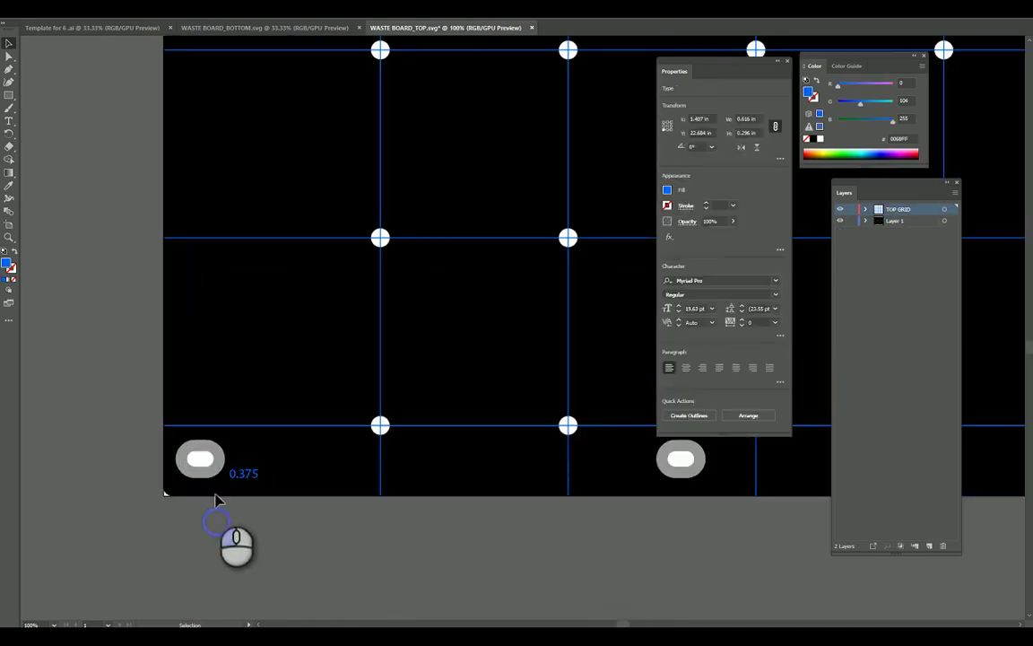
pyautogui.click(213, 487)
pyautogui.moveTo(256, 473); pyautogui.dragTo(255, 461)
pyautogui.keyDown('alt'); pyautogui.scroll(-1, 287, 566); pyautogui.keyUp('alt')
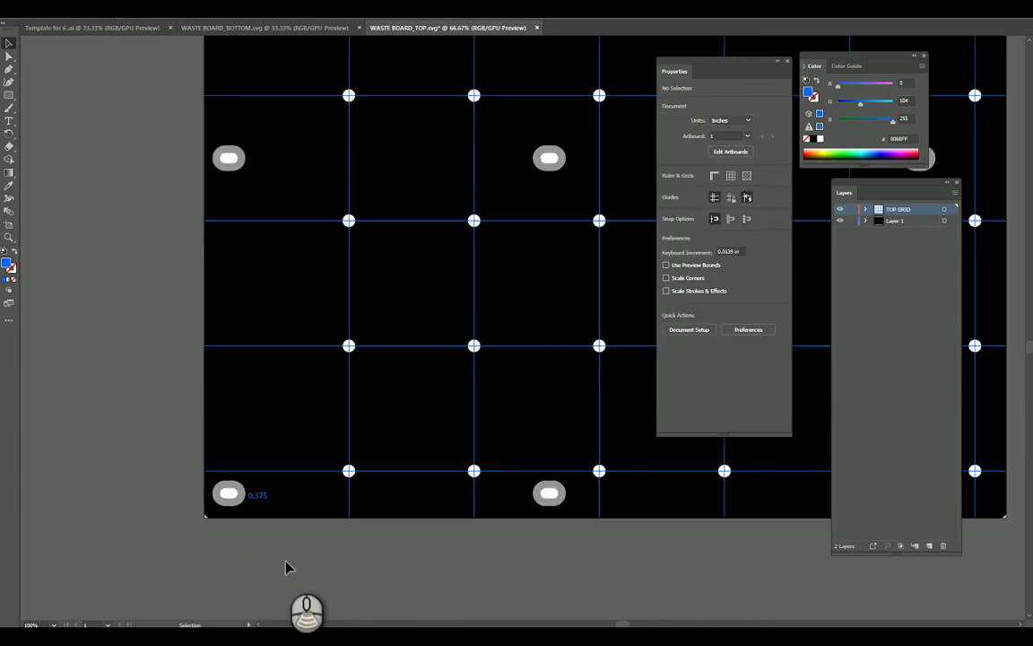
pyautogui.keyDown('alt'); pyautogui.scroll(-1, 287, 566); pyautogui.keyUp('alt')
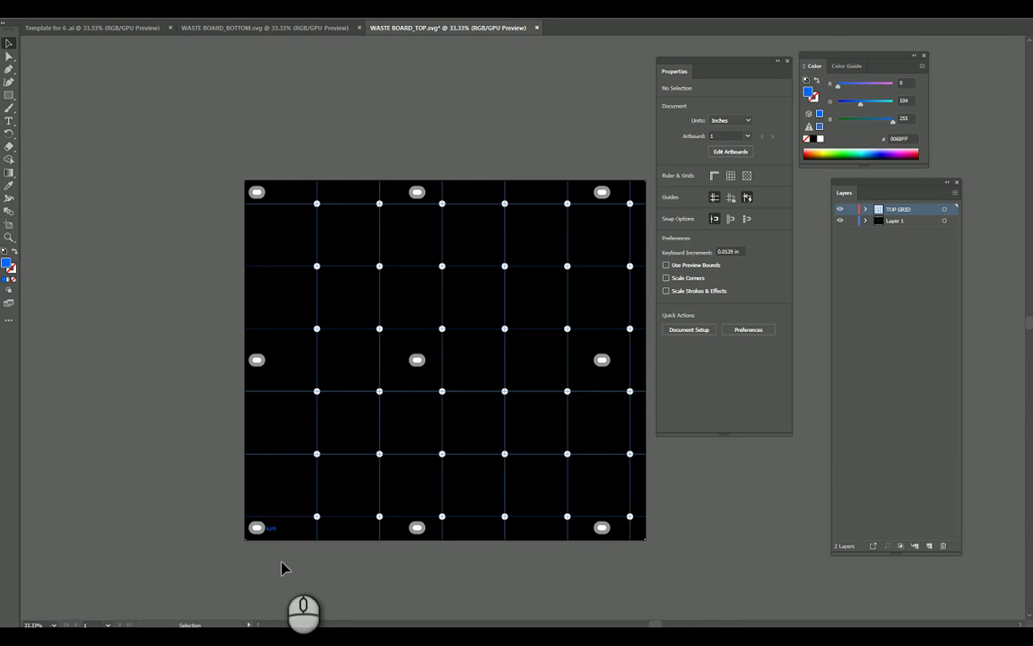
# Save WASTE BOARD_TOP.svg with the whole board in view.
pyautogui.moveTo(419, 560); pyautogui.dragTo(400, 537, button='middle')
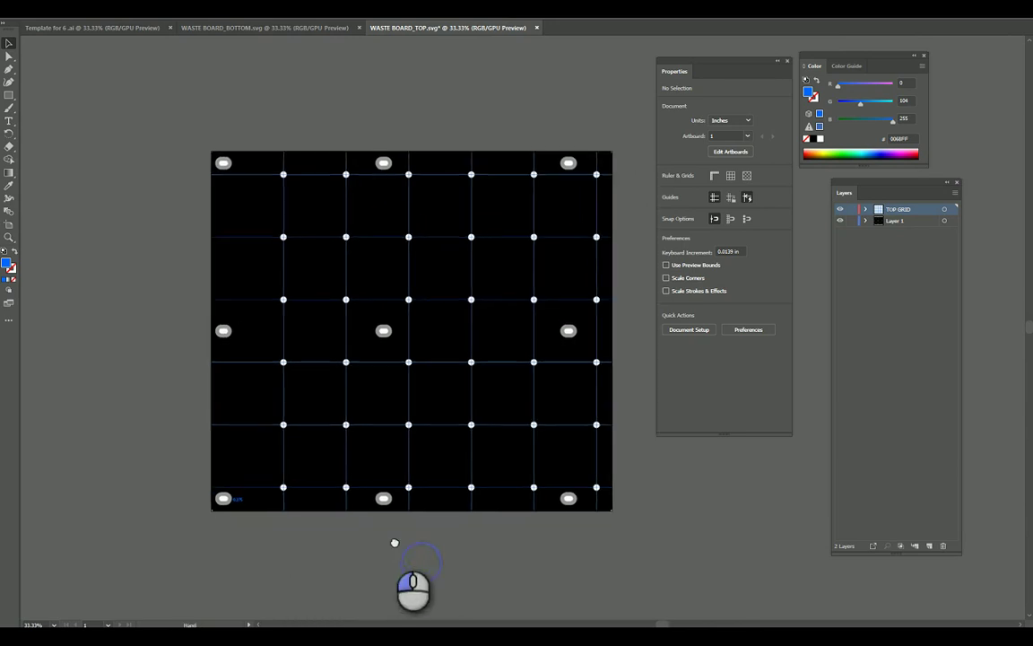
pyautogui.click(45, 6)
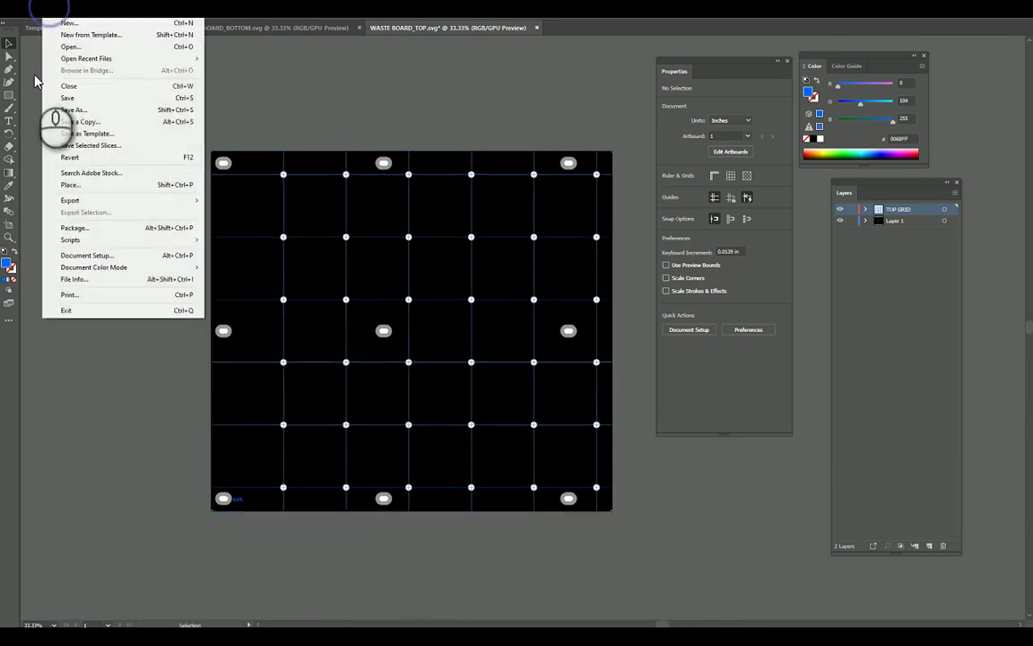
pyautogui.click(61, 99)
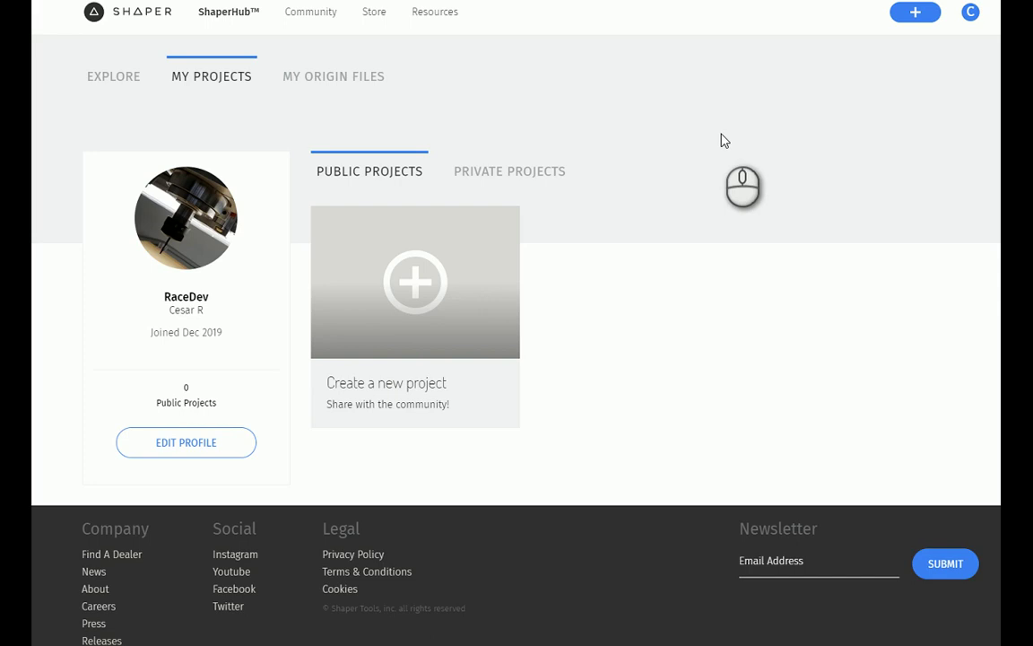
# Switch to ShaperHub and upload WASTE BOARD_TOP.svg and WASTE BOARD_BOTTOM.svg from the SHAPER ORIGIN folder to My Origin Files.
pyautogui.click(373, 82)
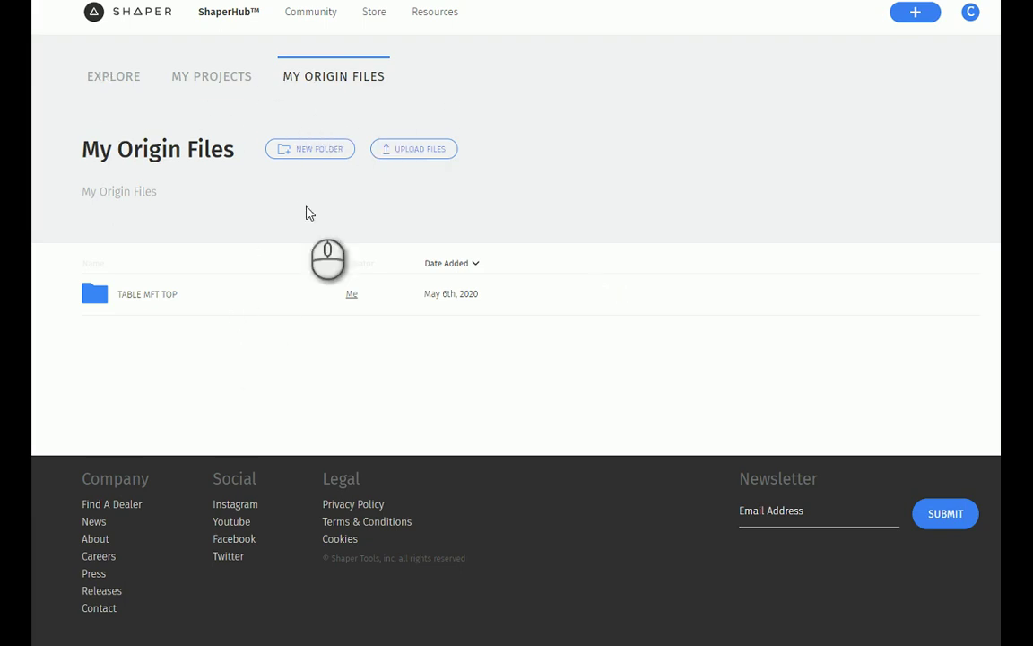
pyautogui.click(139, 294)
pyautogui.click(331, 199)
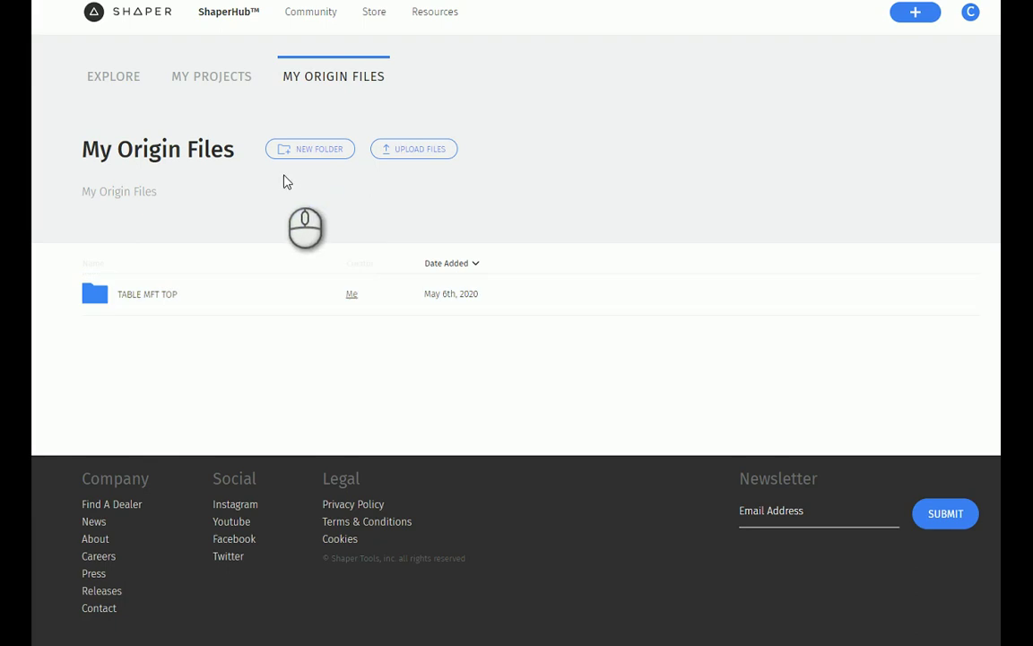
pyautogui.click(408, 158)
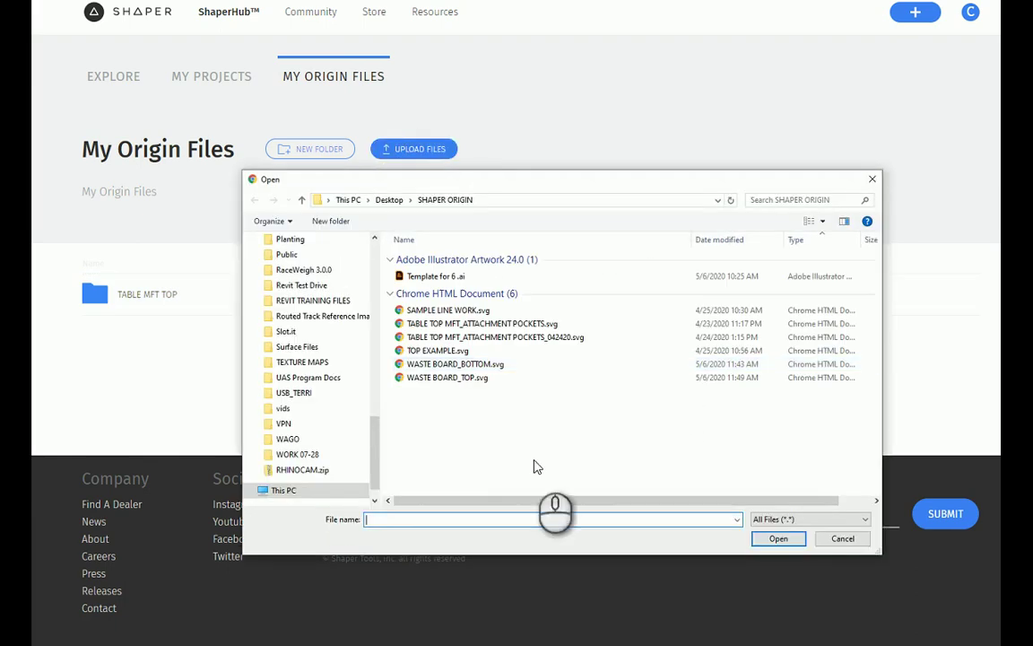
pyautogui.moveTo(516, 405); pyautogui.dragTo(474, 366)
pyautogui.click(758, 541)
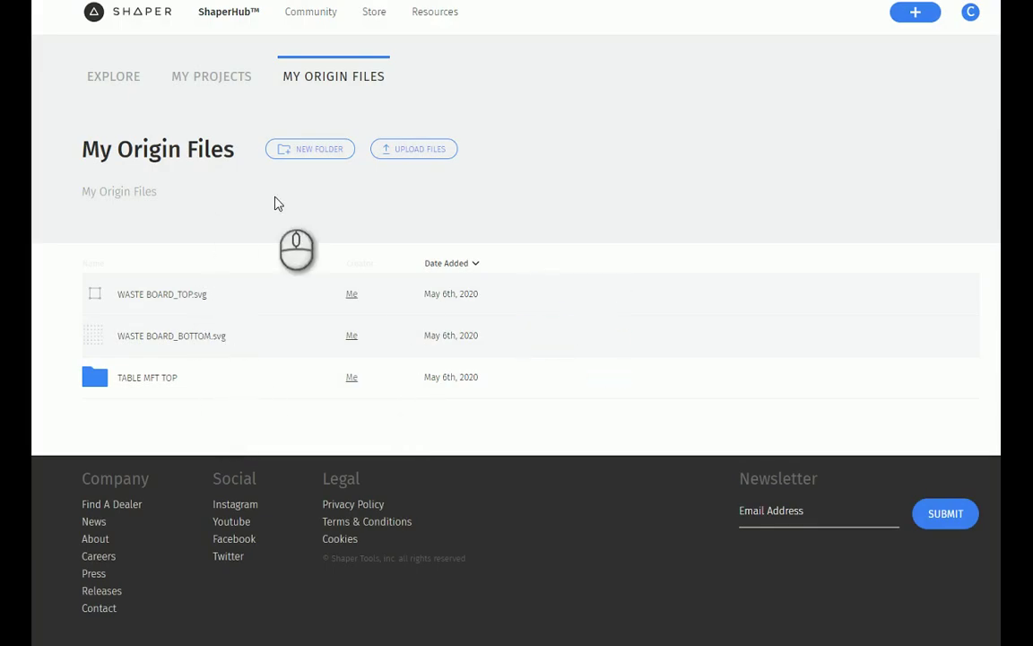
# Create a new folder named WASTE BOARD in My Origin Files.
pyautogui.click(325, 152)
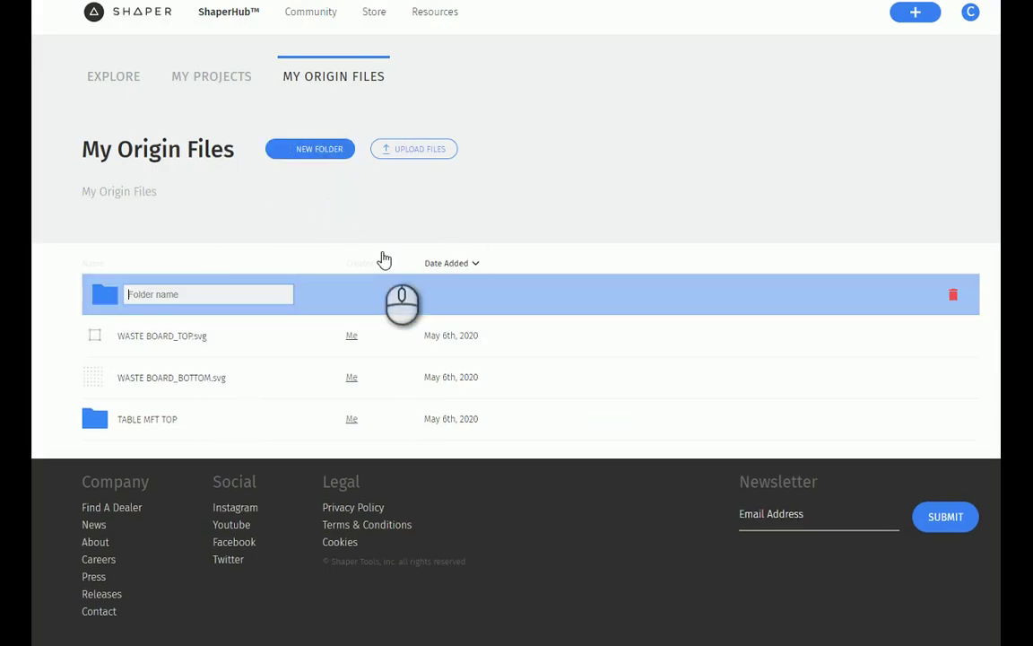
pyautogui.write('WASTE BOARD')
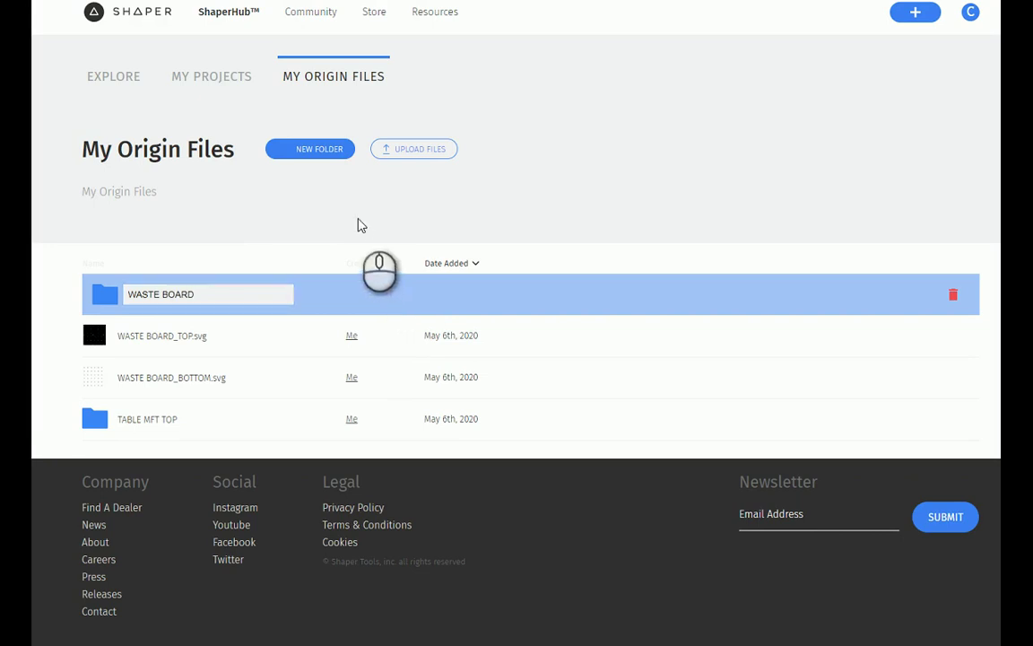
pyautogui.click(384, 222)
# Move WASTE BOARD_TOP.svg and WASTE BOARD_BOTTOM.svg into the WASTE BOARD folder and open that folder.
pyautogui.click(207, 338)
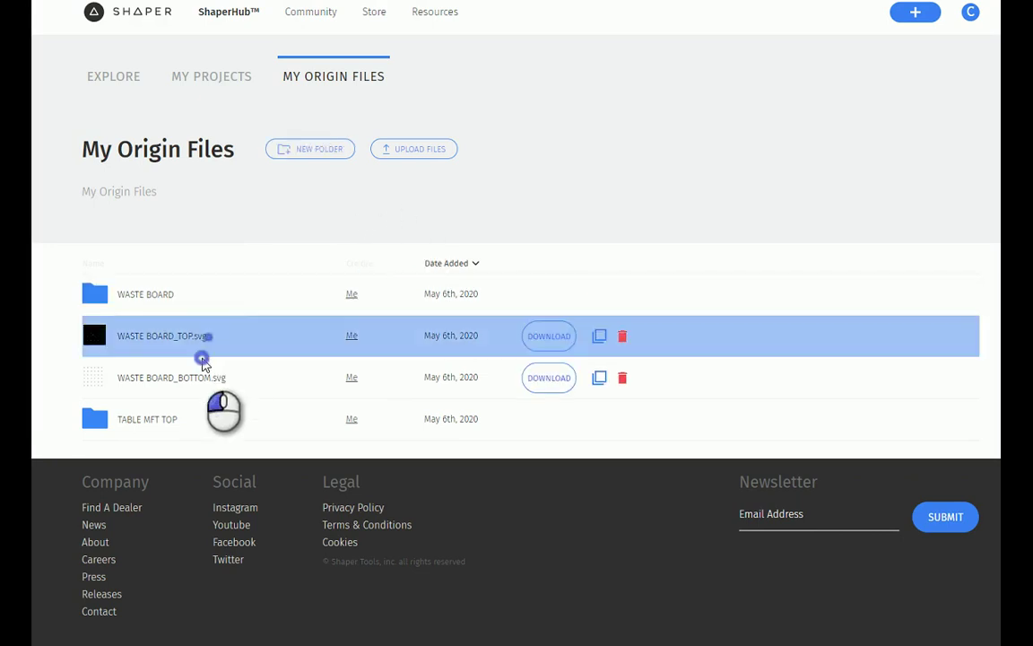
pyautogui.moveTo(197, 352); pyautogui.dragTo(196, 299)
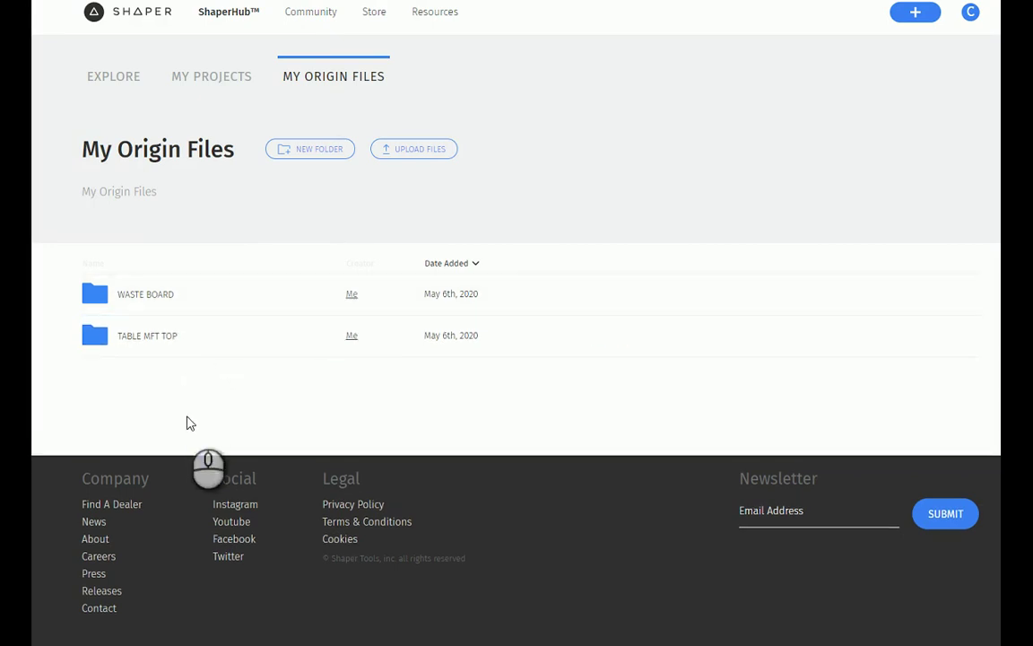
pyautogui.doubleClick(139, 294)
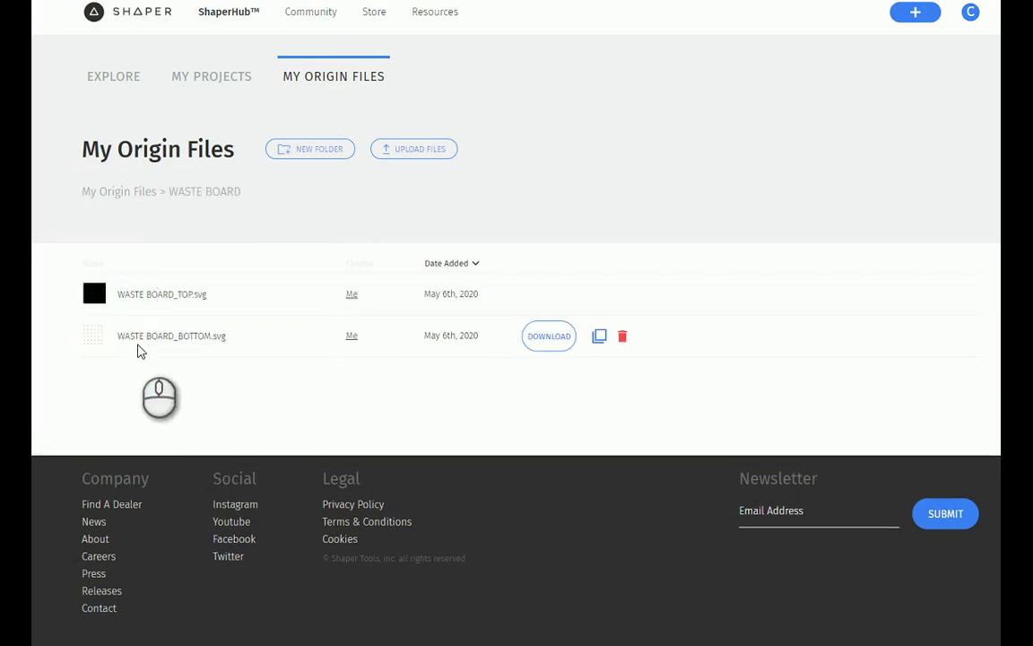